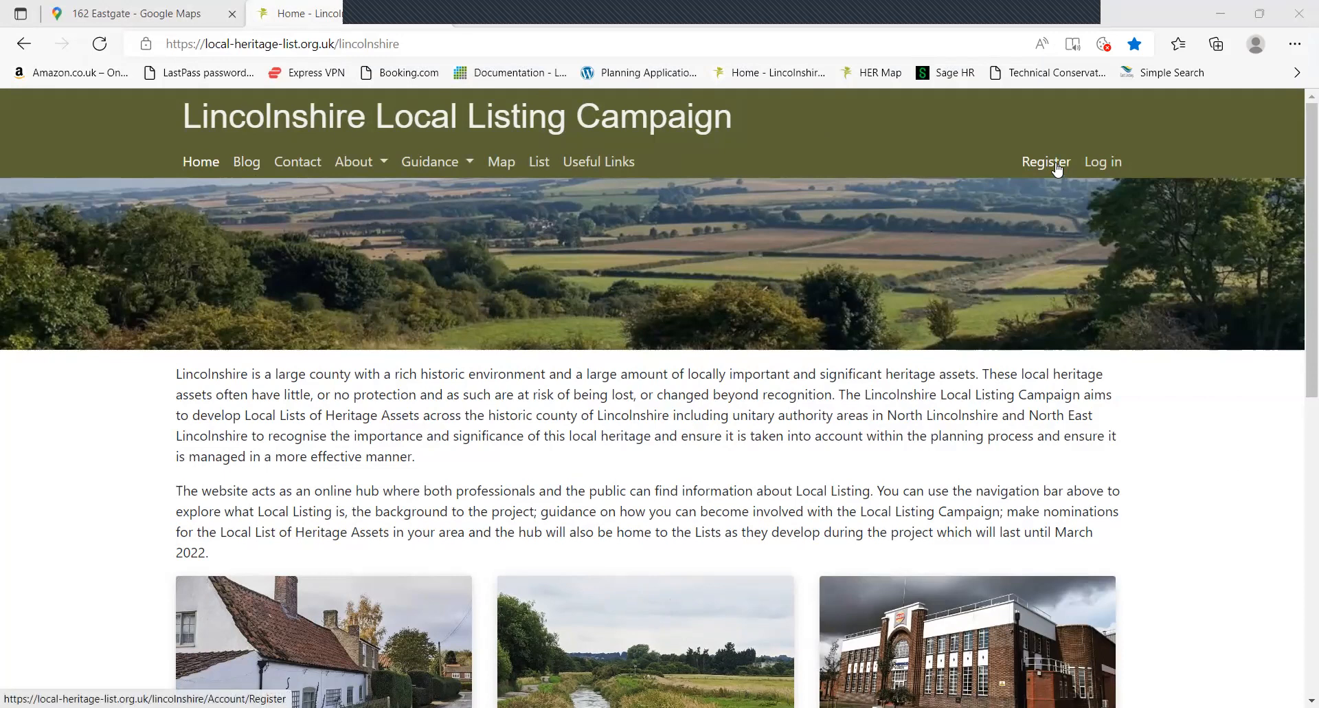
Open the volunteer registration form and clear the autofilled username
{"action": "left_click", "coordinate": [1057, 168]}
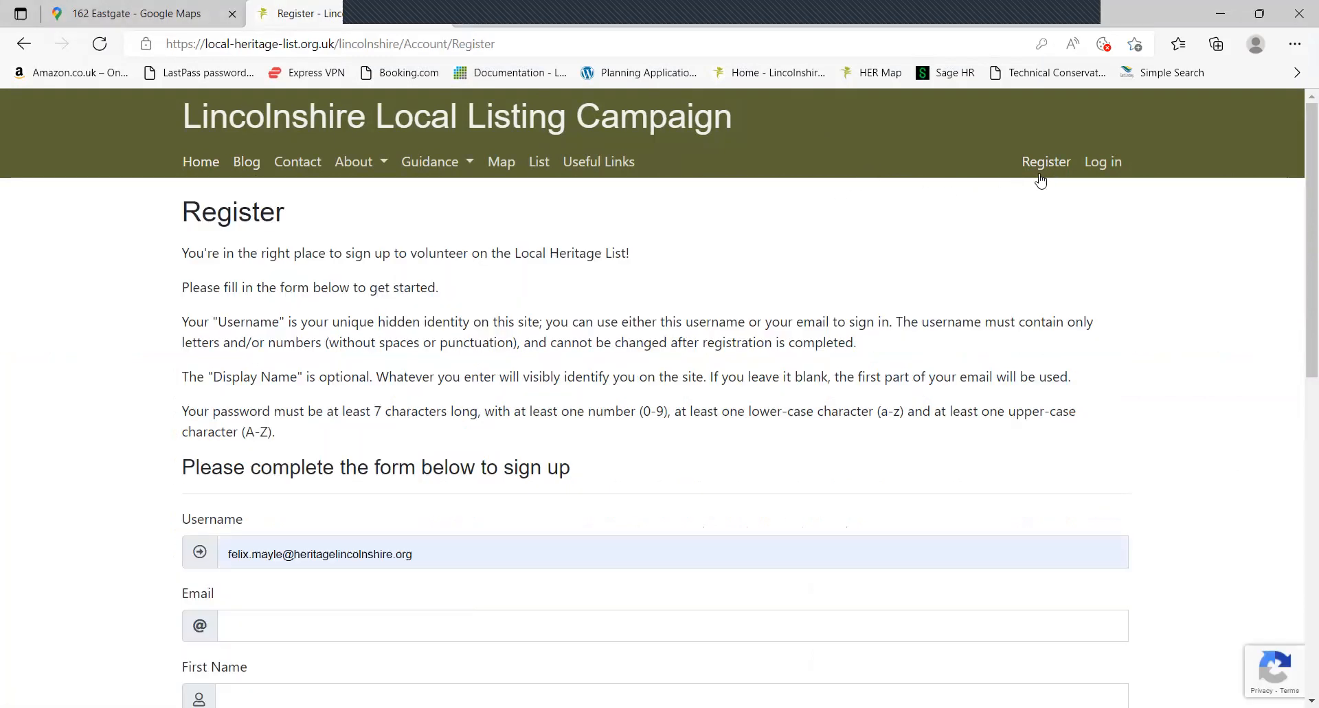
{"action": "scroll", "coordinate": [1074, 179], "scroll_direction": "down", "scroll_amount": 4}
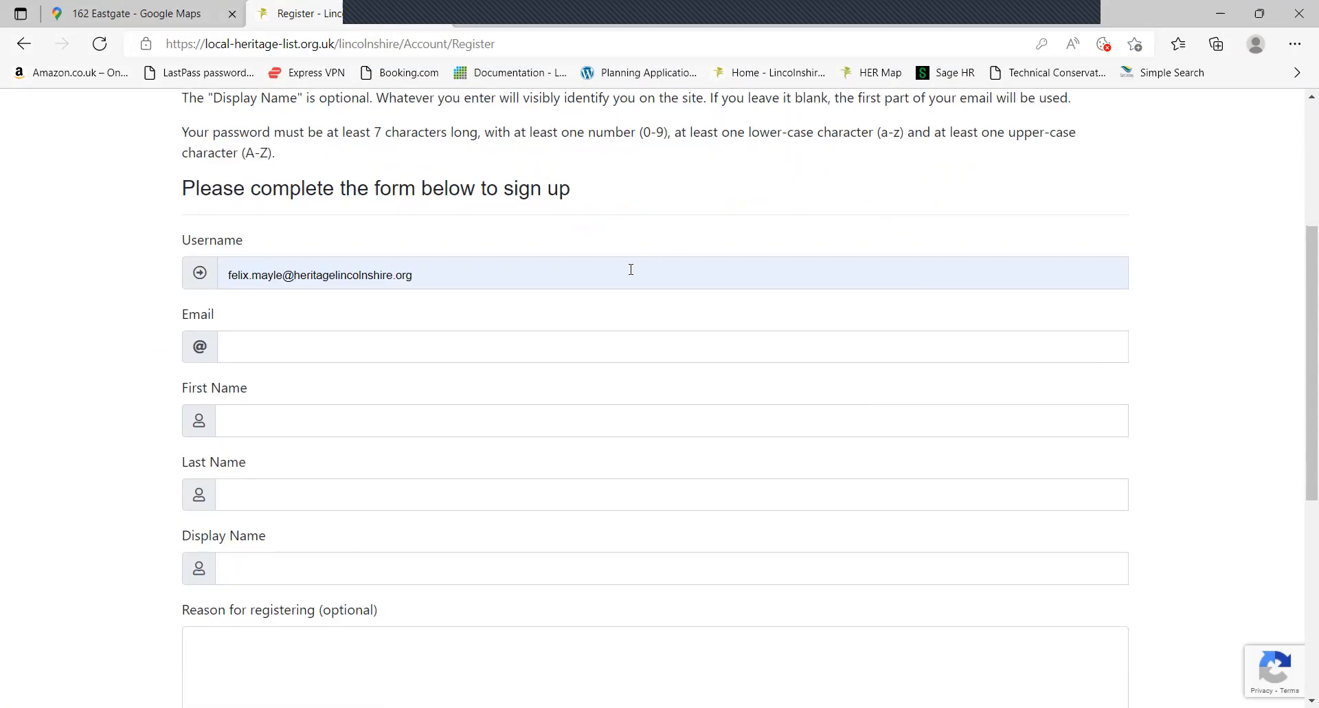
{"action": "left_click", "coordinate": [628, 270]}
{"action": "key", "text": "ctrl+a"}
{"action": "key", "text": "BackSpace"}
{"action": "left_click", "coordinate": [46, 280]}
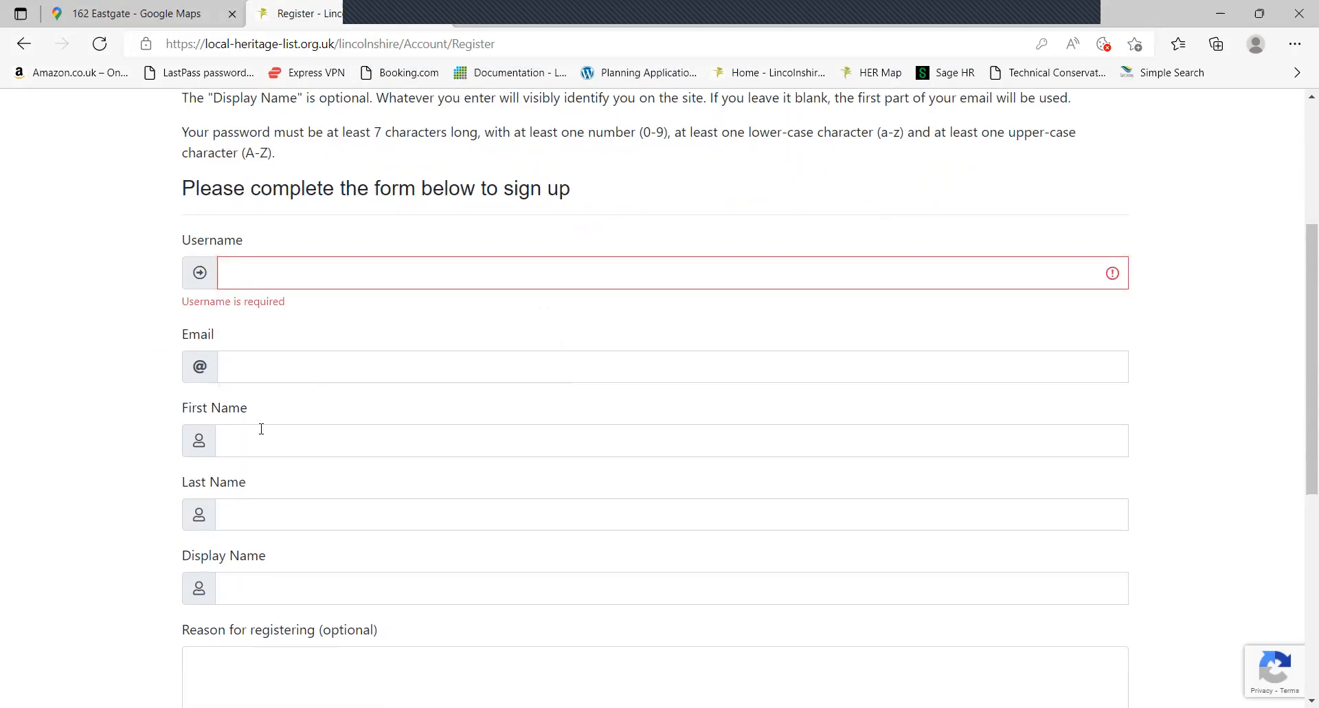
Go through the display name, reason for registering and password fields, dismissing saved suggestions
{"action": "scroll", "coordinate": [238, 502], "scroll_direction": "down", "scroll_amount": 1}
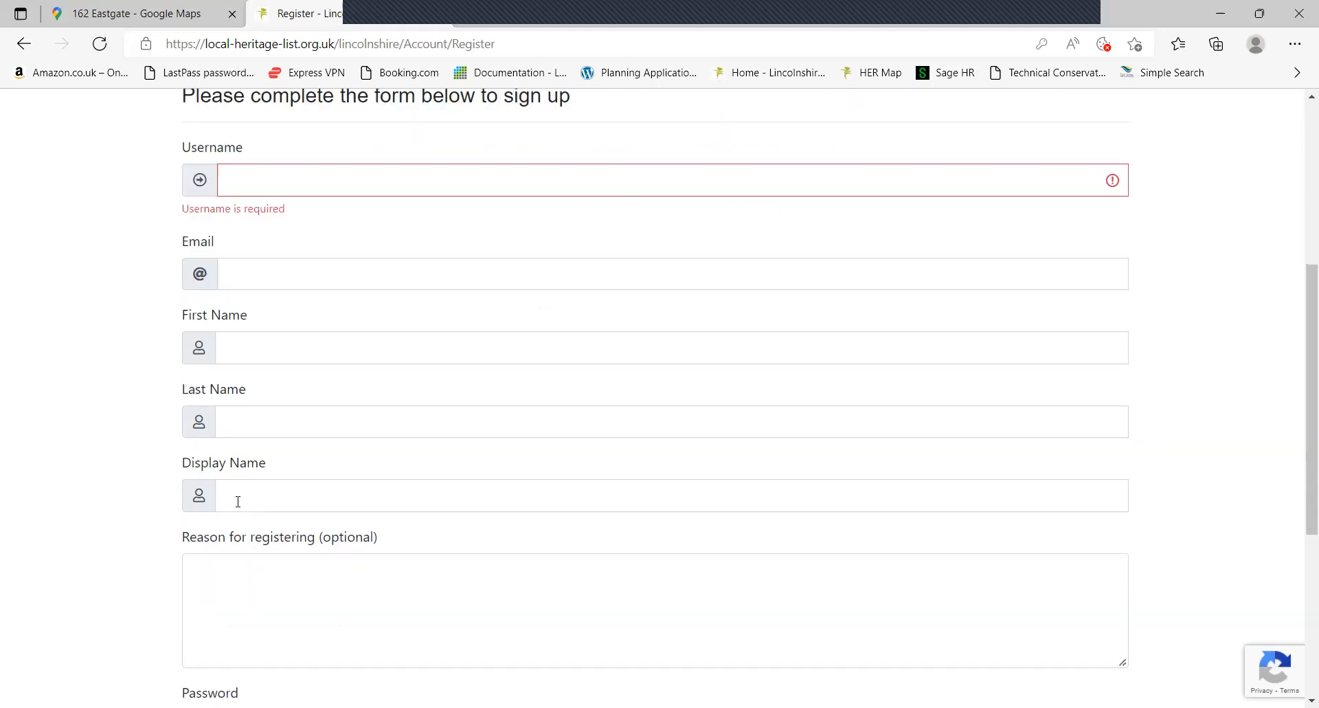
{"action": "left_click", "coordinate": [205, 493]}
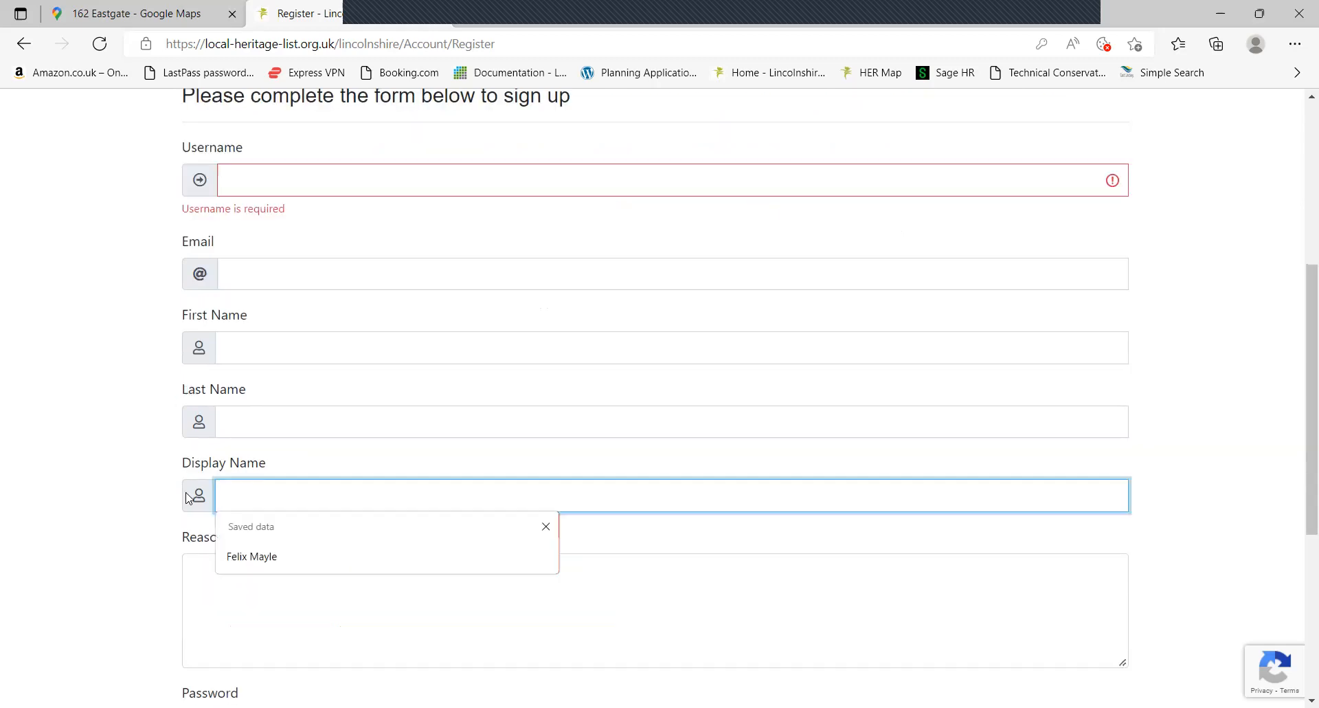
{"action": "left_click", "coordinate": [141, 503]}
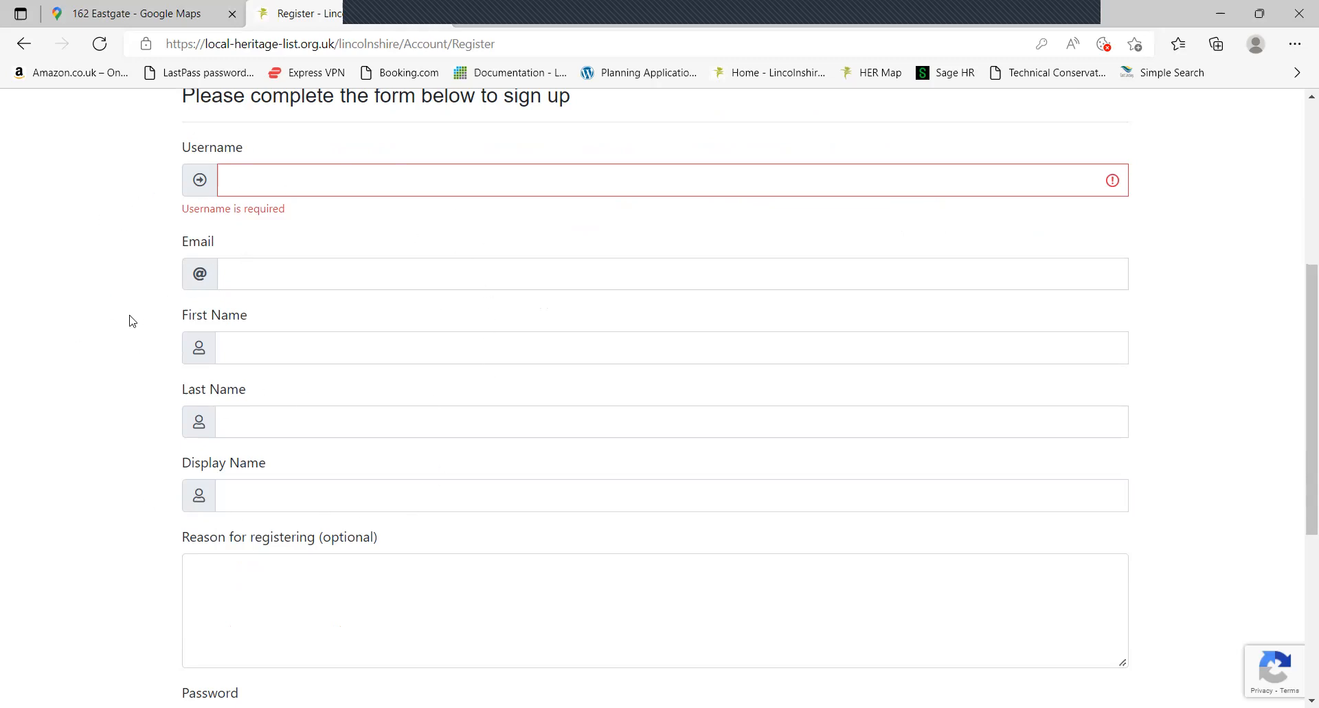
{"action": "scroll", "coordinate": [128, 313], "scroll_direction": "down", "scroll_amount": 1}
{"action": "scroll", "coordinate": [103, 302], "scroll_direction": "down", "scroll_amount": 2}
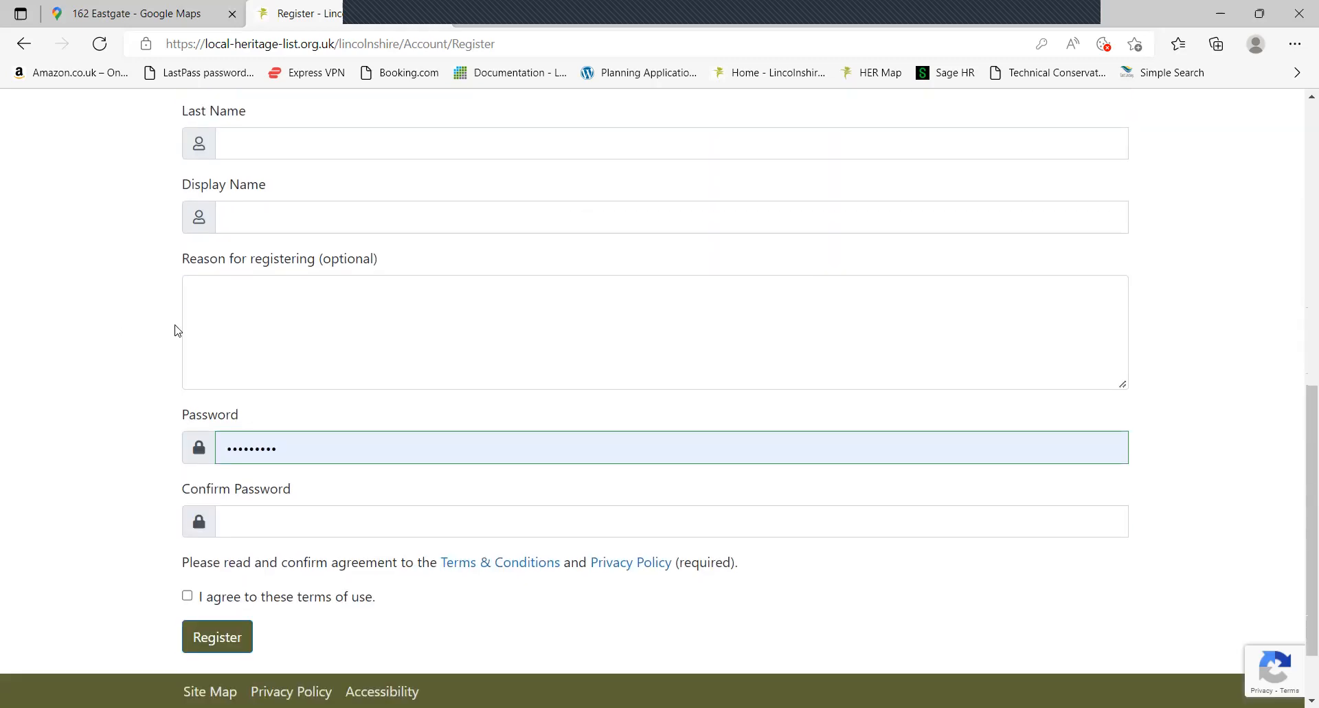
{"action": "left_click", "coordinate": [245, 318]}
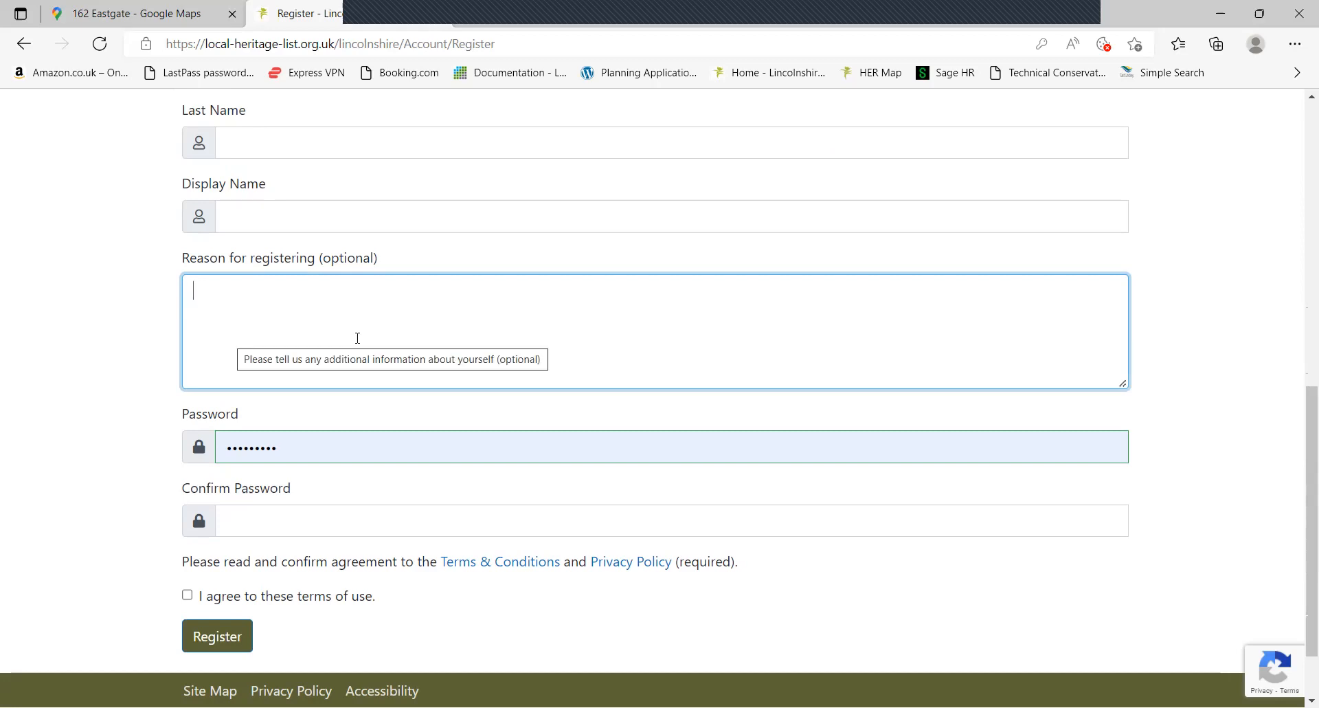
{"action": "key", "text": "Tab"}
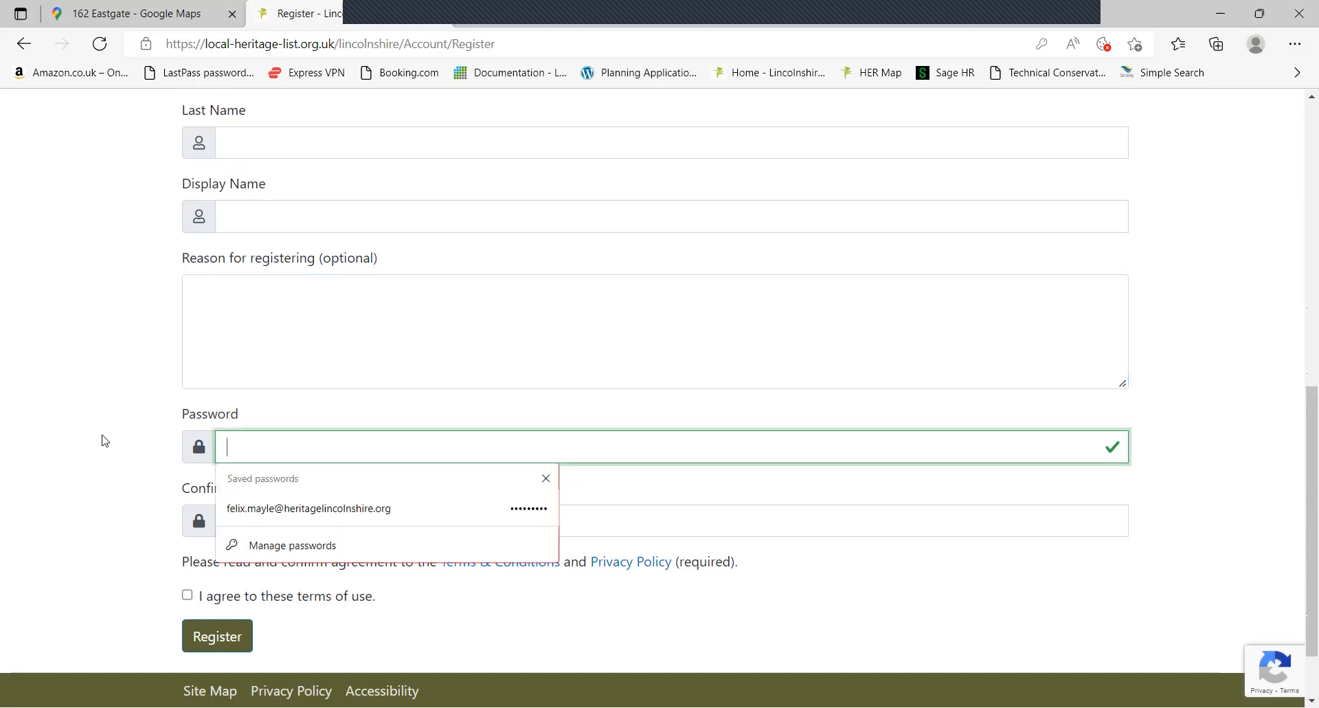
{"action": "left_click", "coordinate": [318, 441]}
Tick 'I agree to these terms of use' on the registration form
{"action": "scroll", "coordinate": [344, 467], "scroll_direction": "down", "scroll_amount": 1}
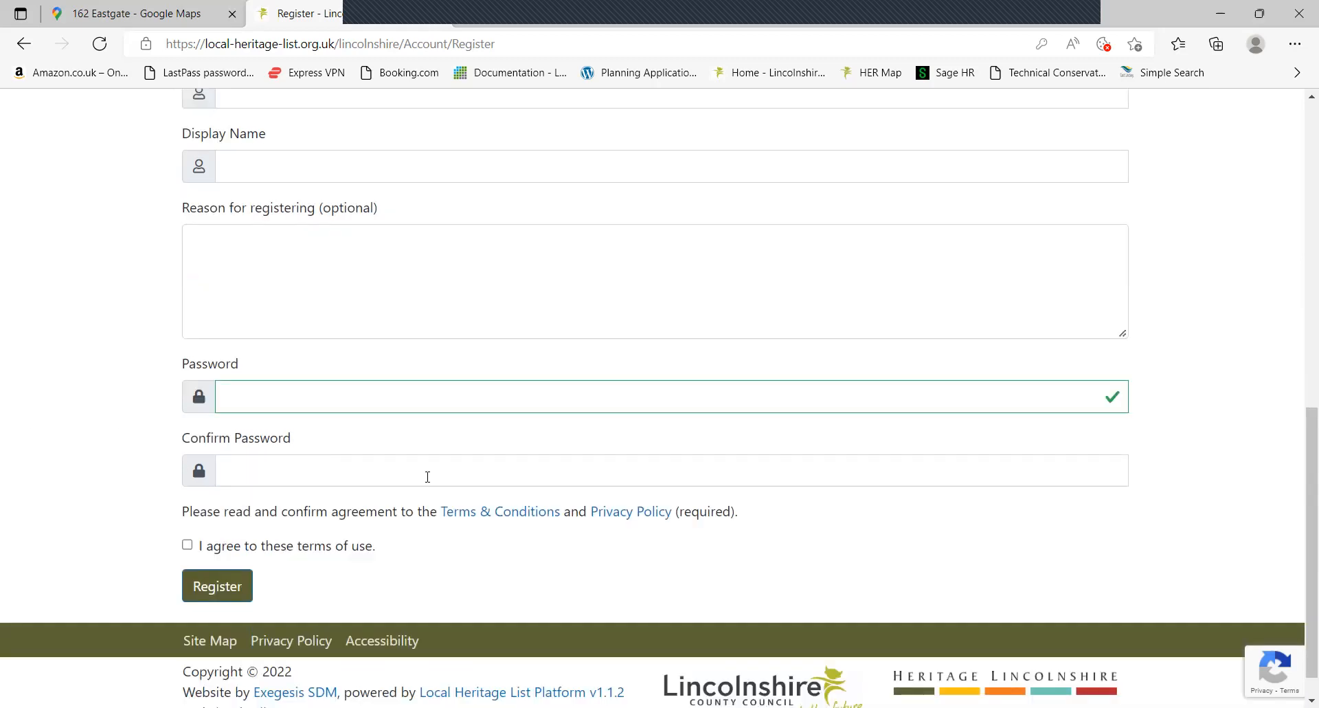
{"action": "scroll", "coordinate": [246, 500], "scroll_direction": "down", "scroll_amount": 1}
{"action": "left_click", "coordinate": [187, 507]}
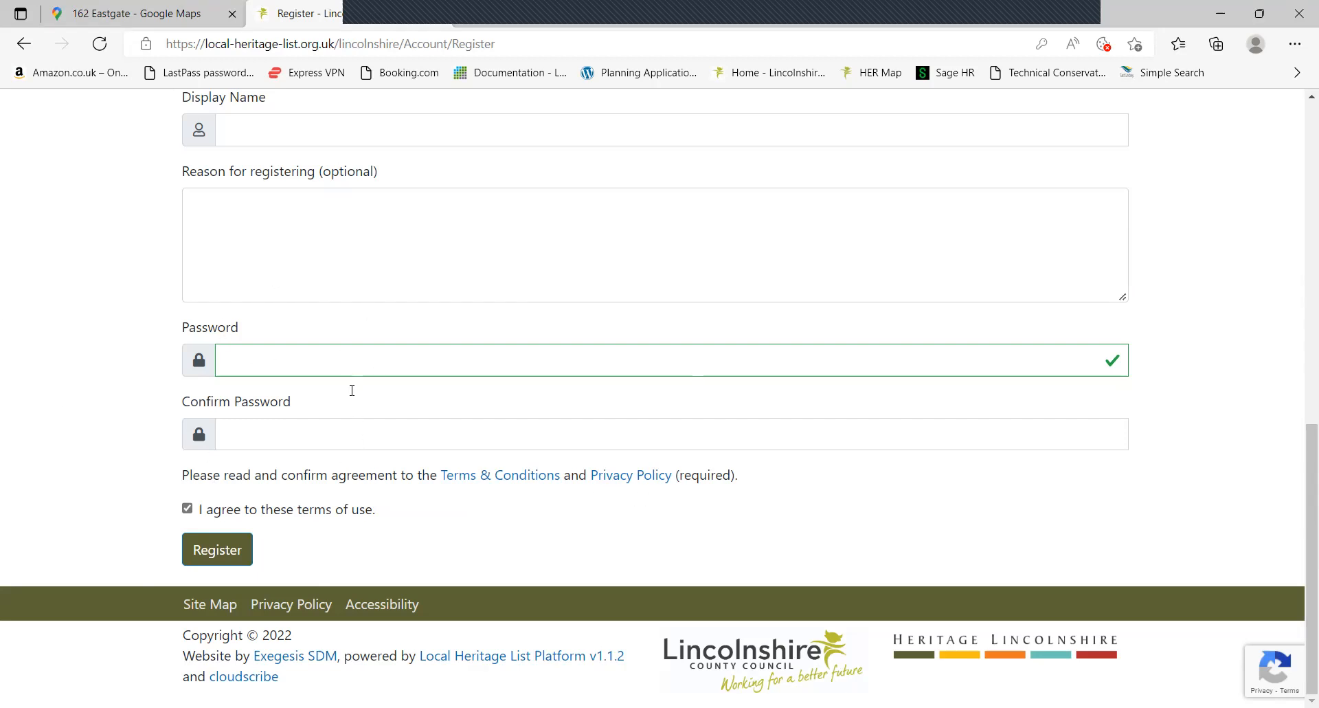
{"action": "scroll", "coordinate": [297, 147], "scroll_direction": "up", "scroll_amount": 3}
{"action": "scroll", "coordinate": [264, 289], "scroll_direction": "down", "scroll_amount": 1}
{"action": "scroll", "coordinate": [264, 289], "scroll_direction": "down", "scroll_amount": 2}
Highlight the Exegesis SDM footer credit, then go back to the campaign home page
{"action": "left_click_drag", "start_coordinate": [251, 656], "coordinate": [338, 656]}
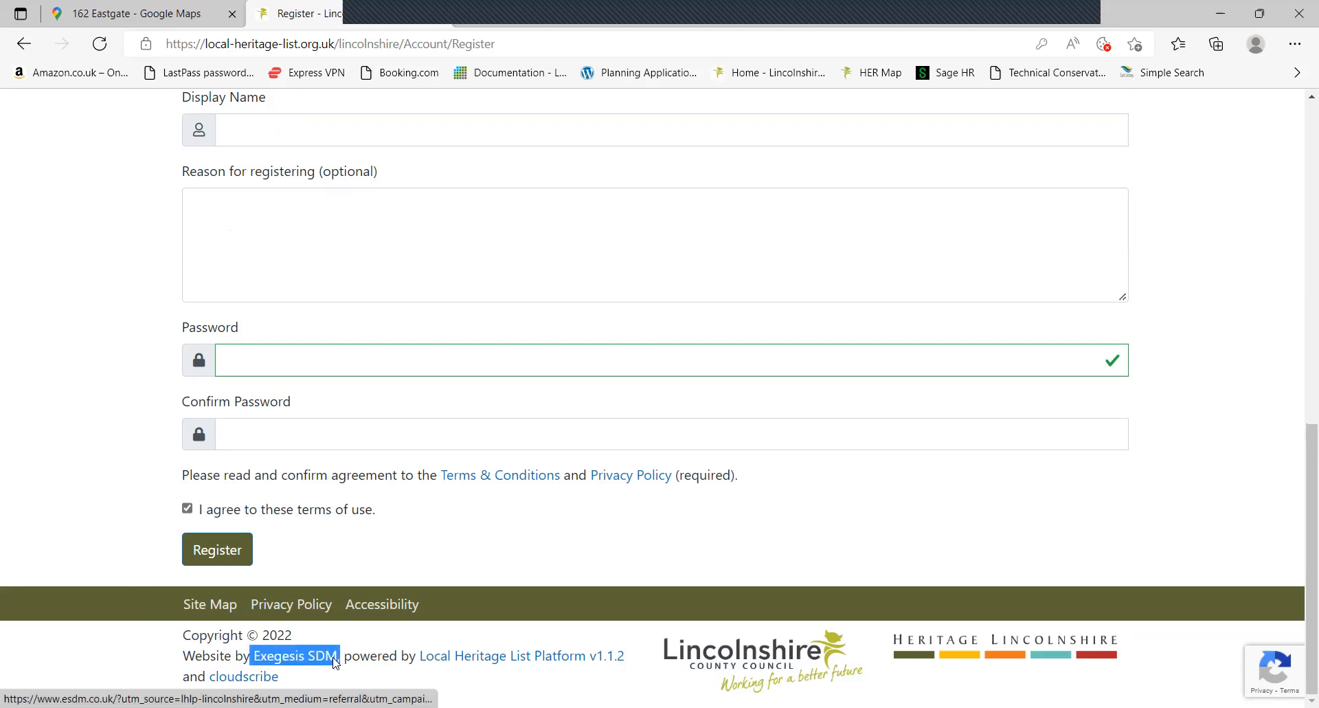
{"action": "left_click", "coordinate": [76, 508]}
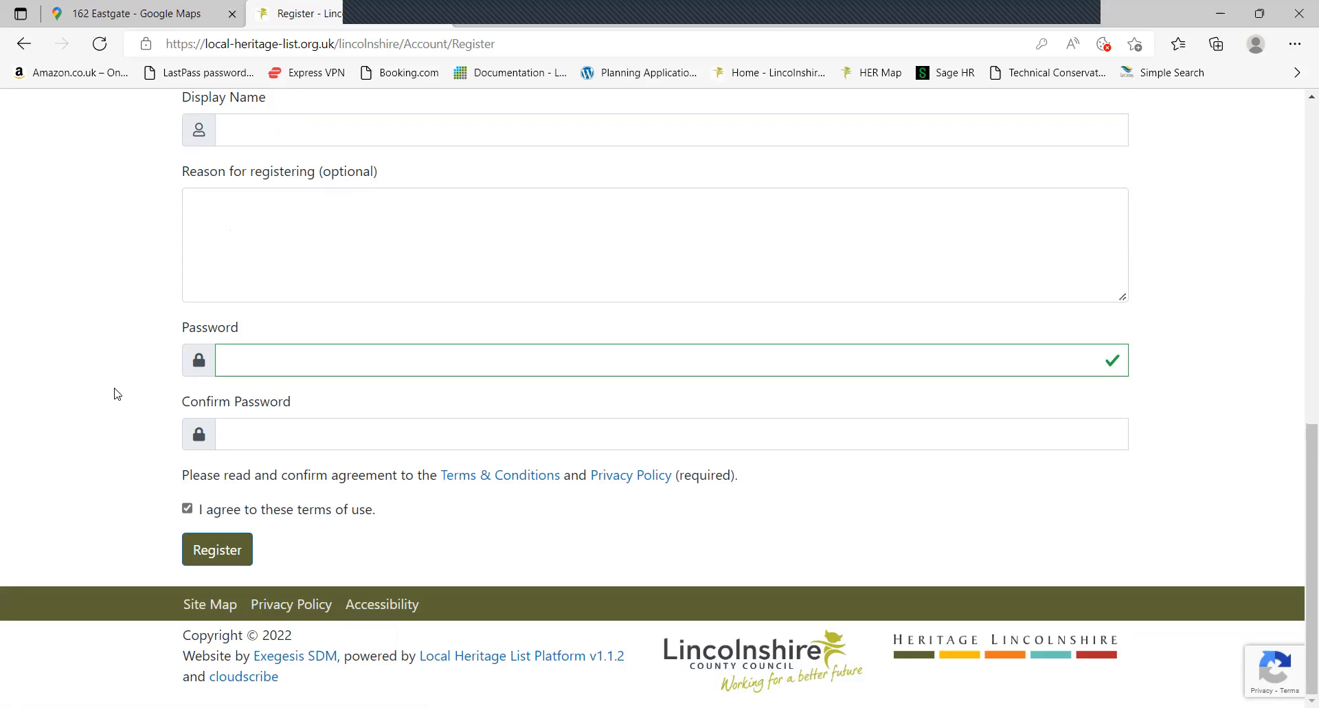
{"action": "scroll", "coordinate": [118, 394], "scroll_direction": "up", "scroll_amount": 7}
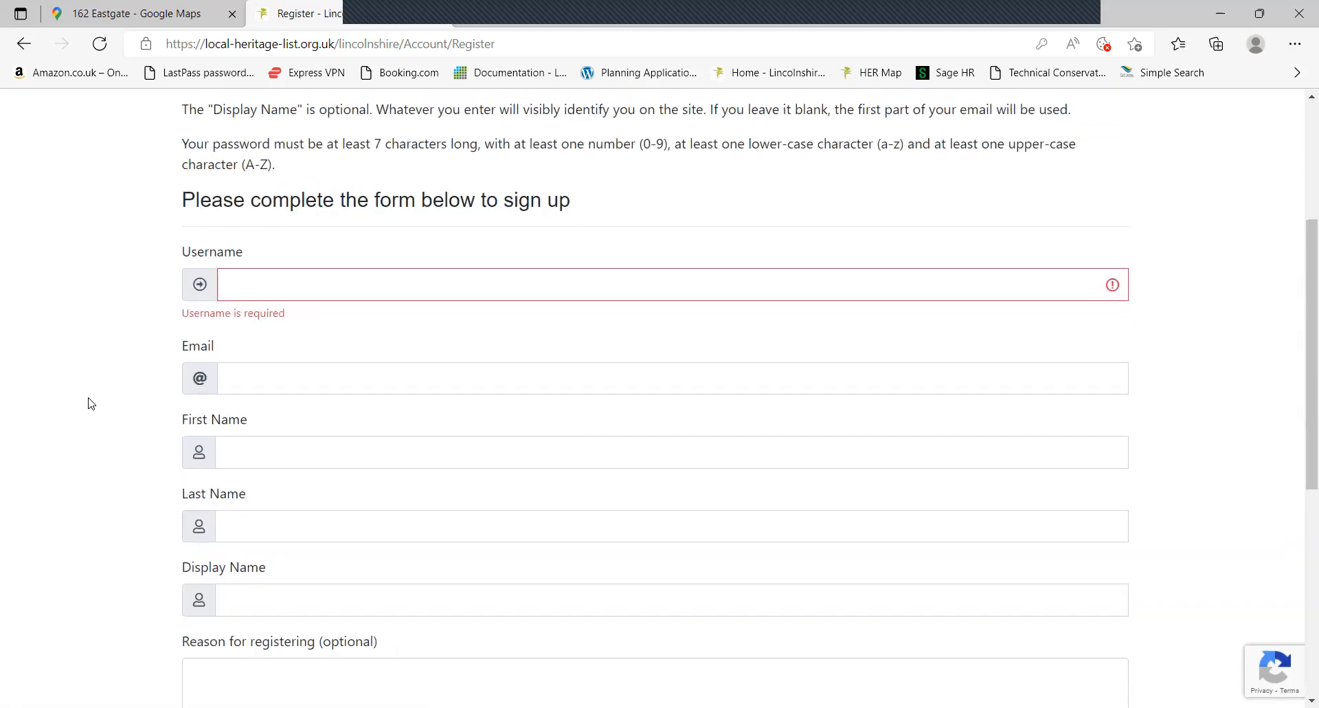
{"action": "scroll", "coordinate": [95, 394], "scroll_direction": "up", "scroll_amount": 2}
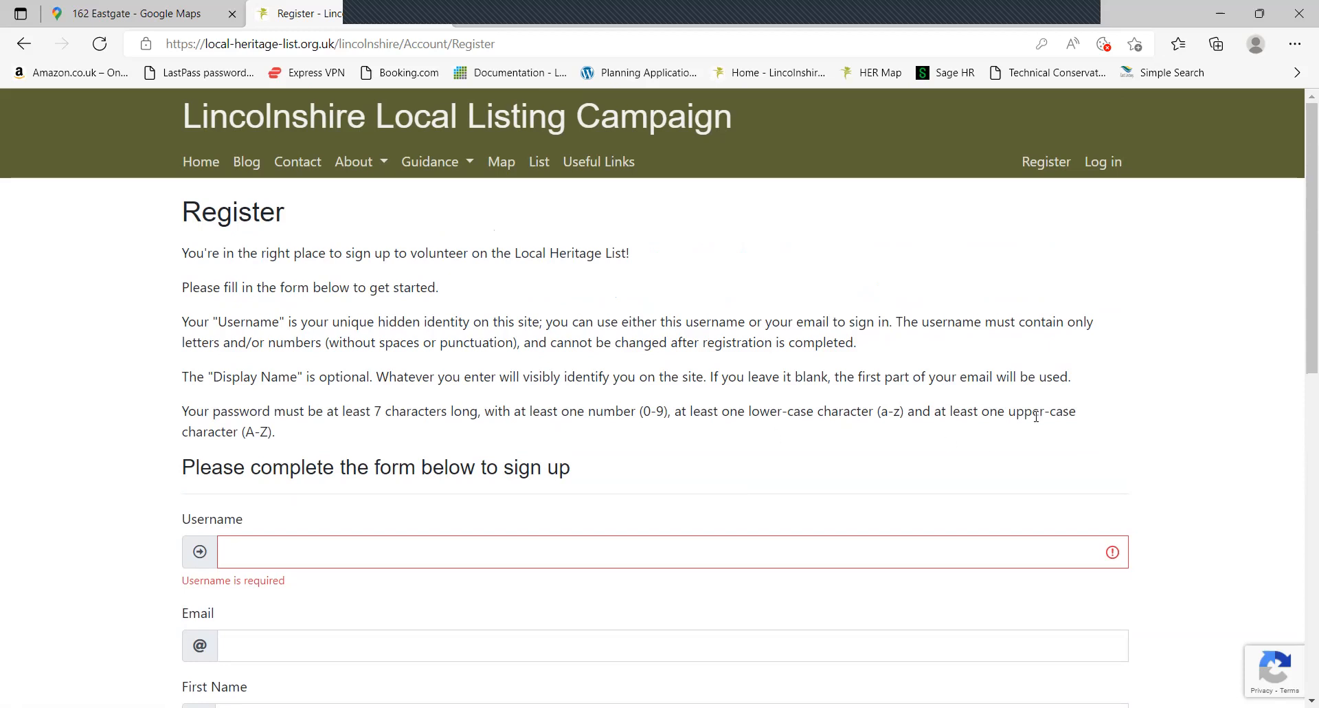
{"action": "left_click", "coordinate": [209, 168]}
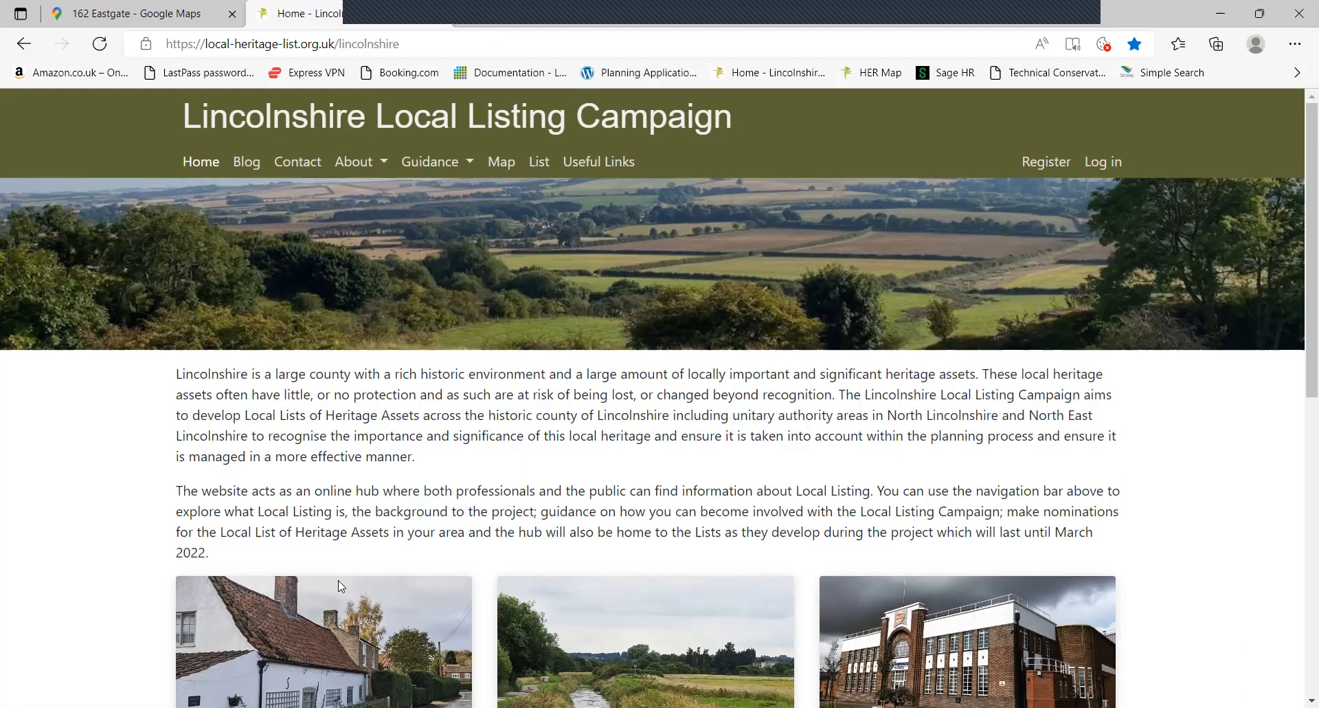
Log in using the browser's saved email or username and password
{"action": "left_click", "coordinate": [1108, 162]}
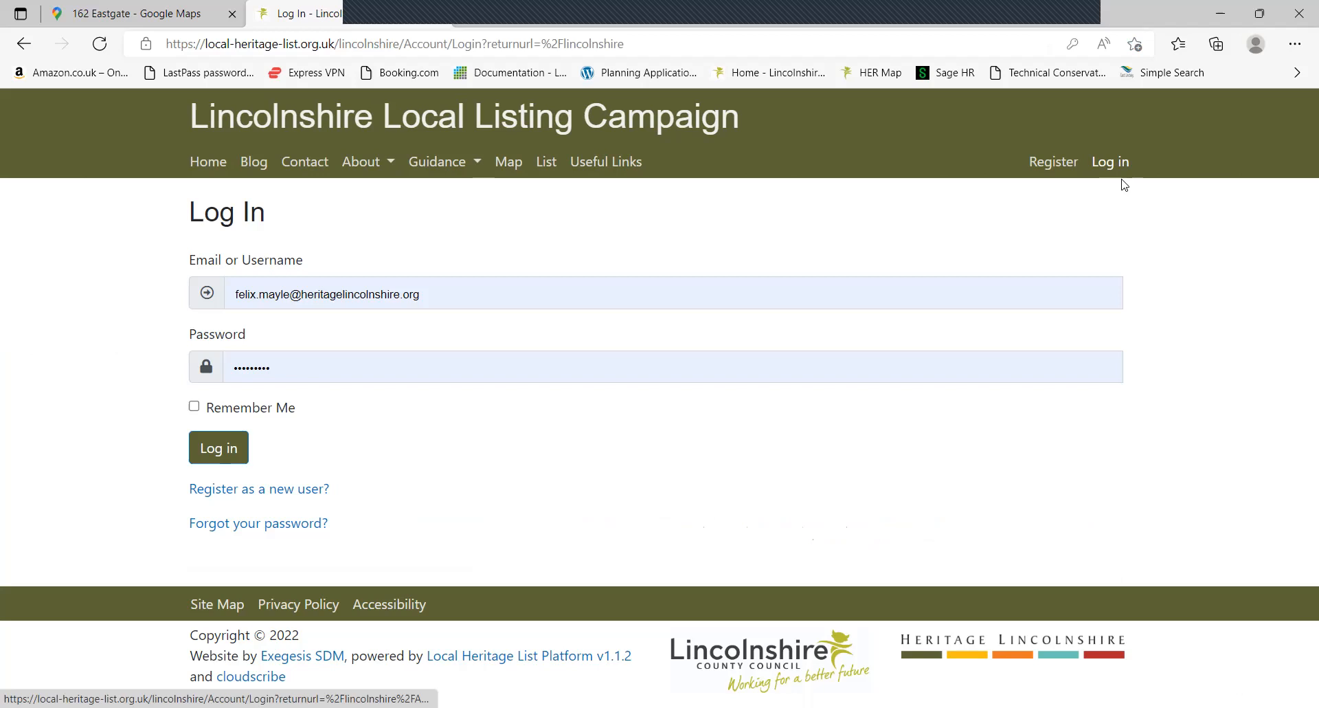
{"action": "left_click", "coordinate": [566, 282]}
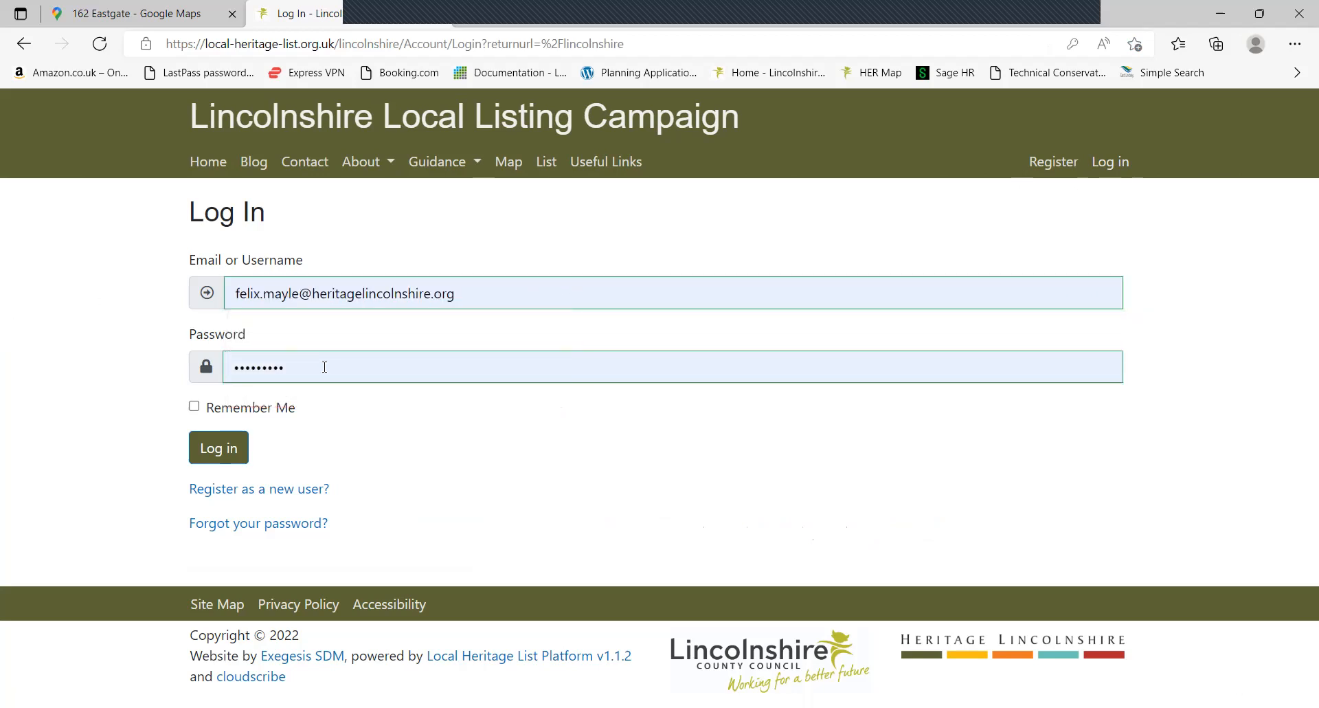
{"action": "left_click", "coordinate": [216, 457]}
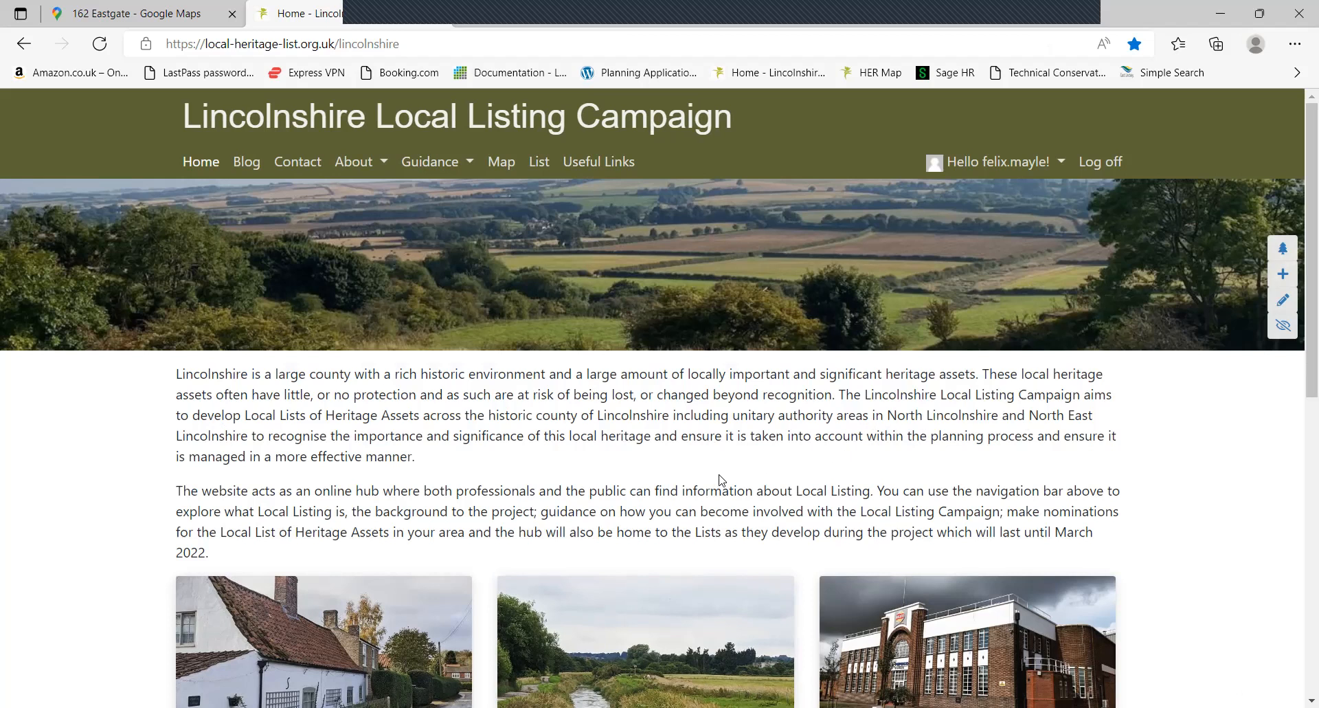
Go to the heritage asset List, then open its interactive aerial Map
{"action": "left_click", "coordinate": [540, 162]}
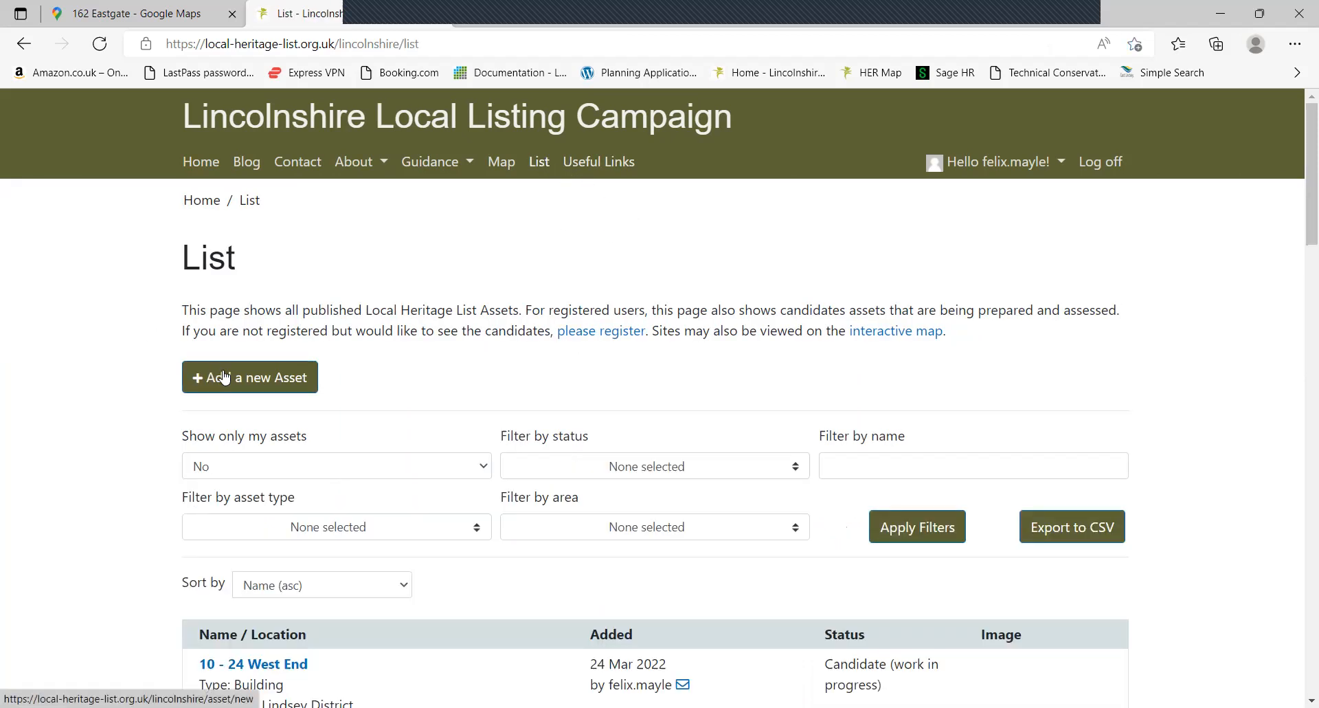
{"action": "left_click", "coordinate": [501, 165]}
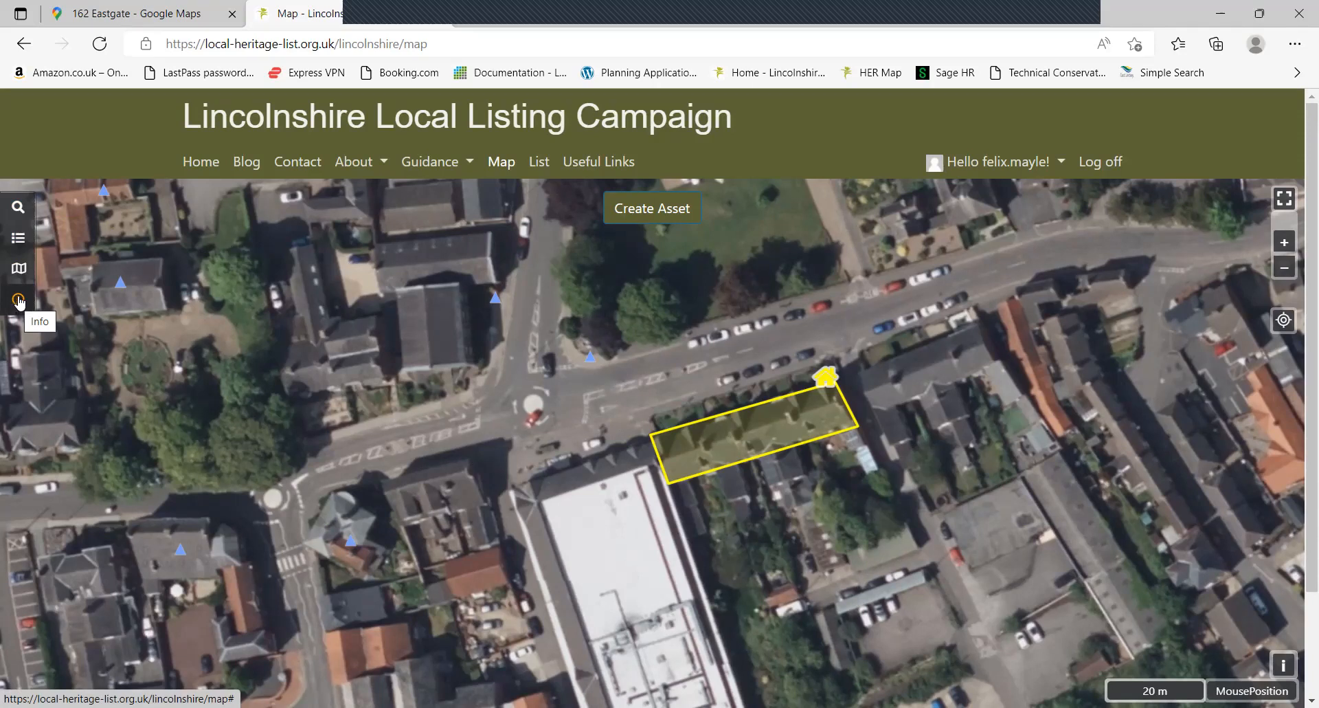
Replace Spalding with Louth in the map's placename search and run it
{"action": "left_click", "coordinate": [20, 211]}
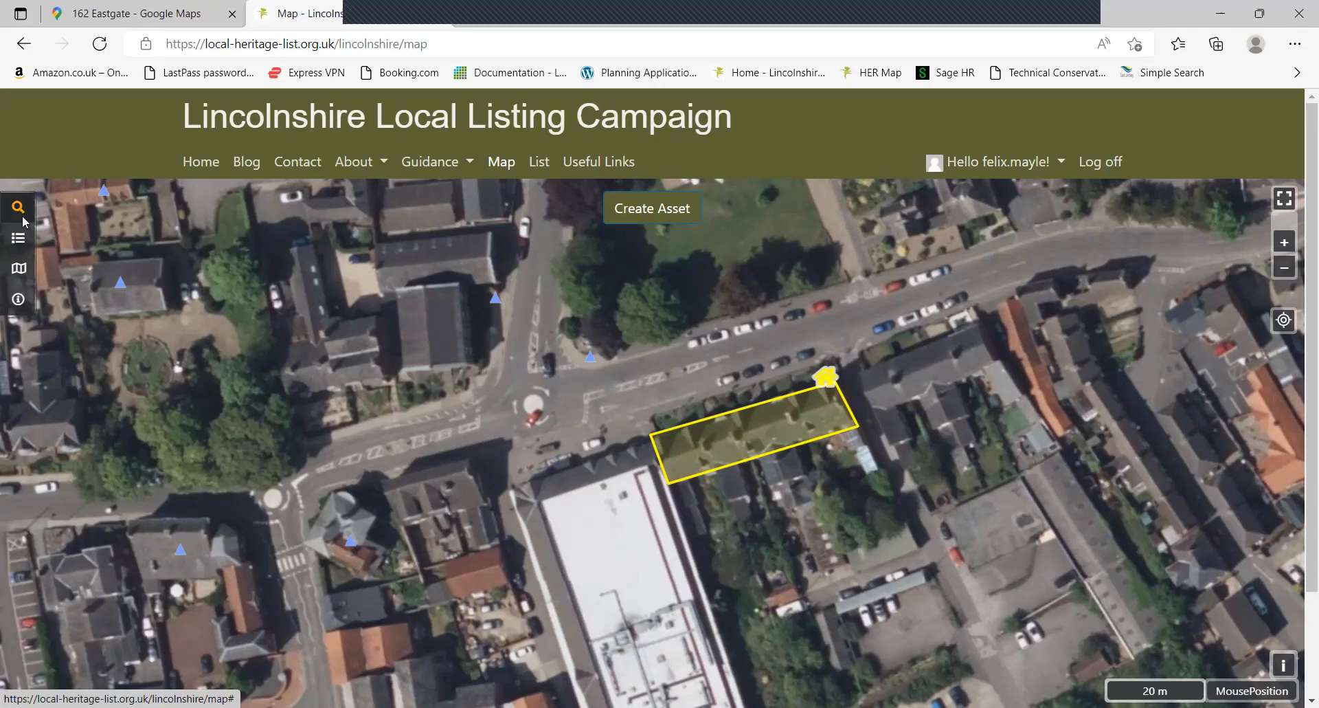
{"action": "left_click", "coordinate": [131, 321]}
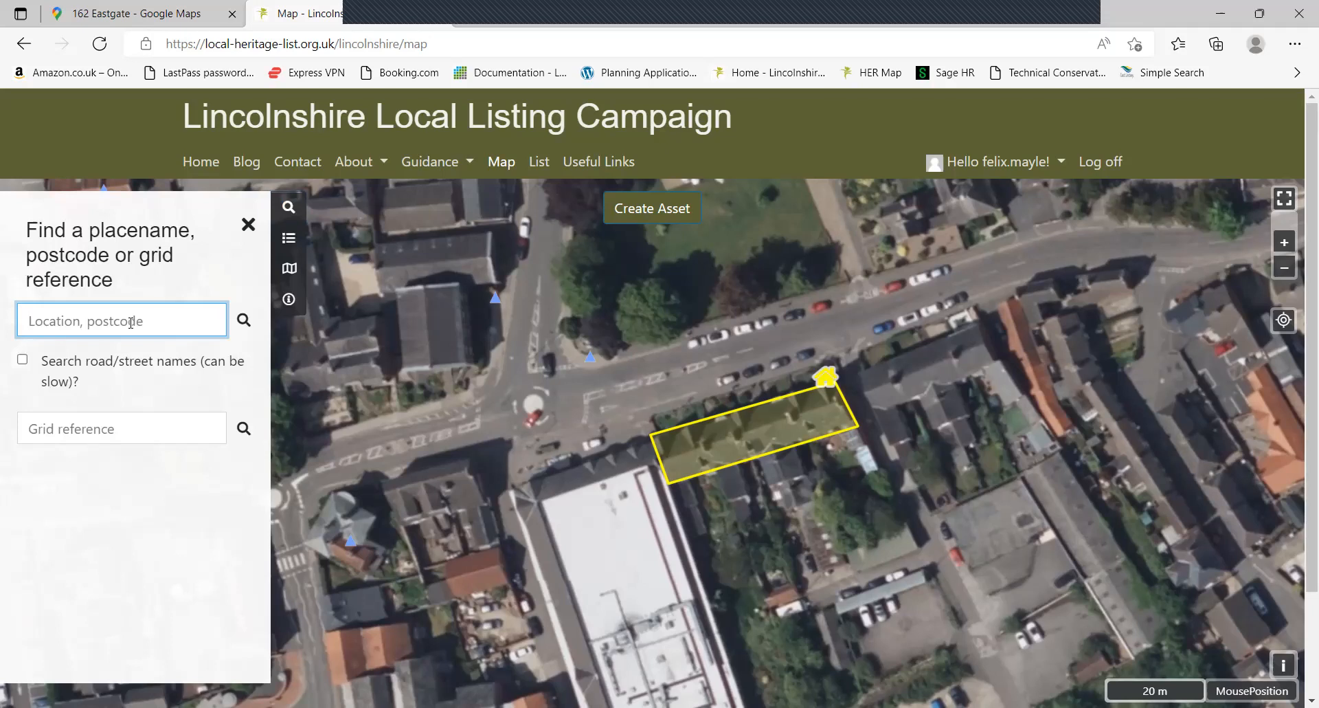
{"action": "type", "text": "B"}
{"action": "key", "text": "BackSpace"}
{"action": "type", "text": "Spalding"}
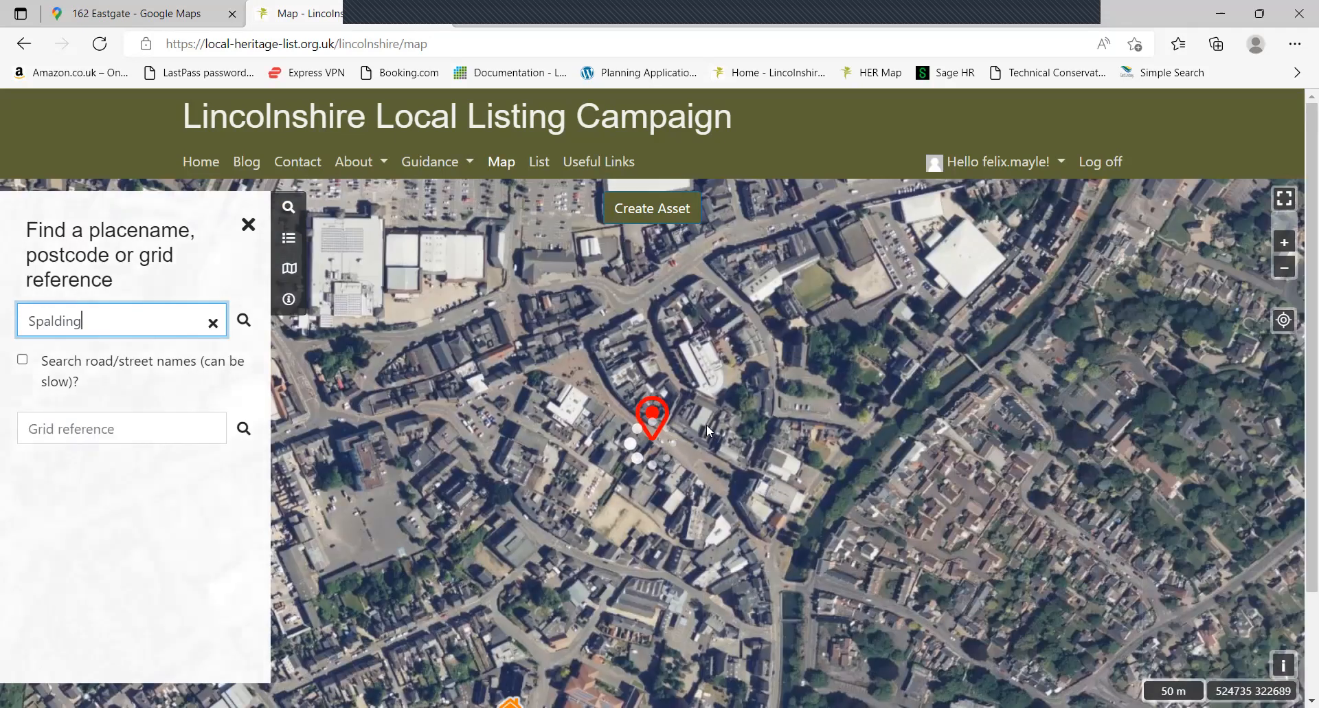
{"action": "scroll", "coordinate": [689, 360], "scroll_direction": "down", "scroll_amount": 1}
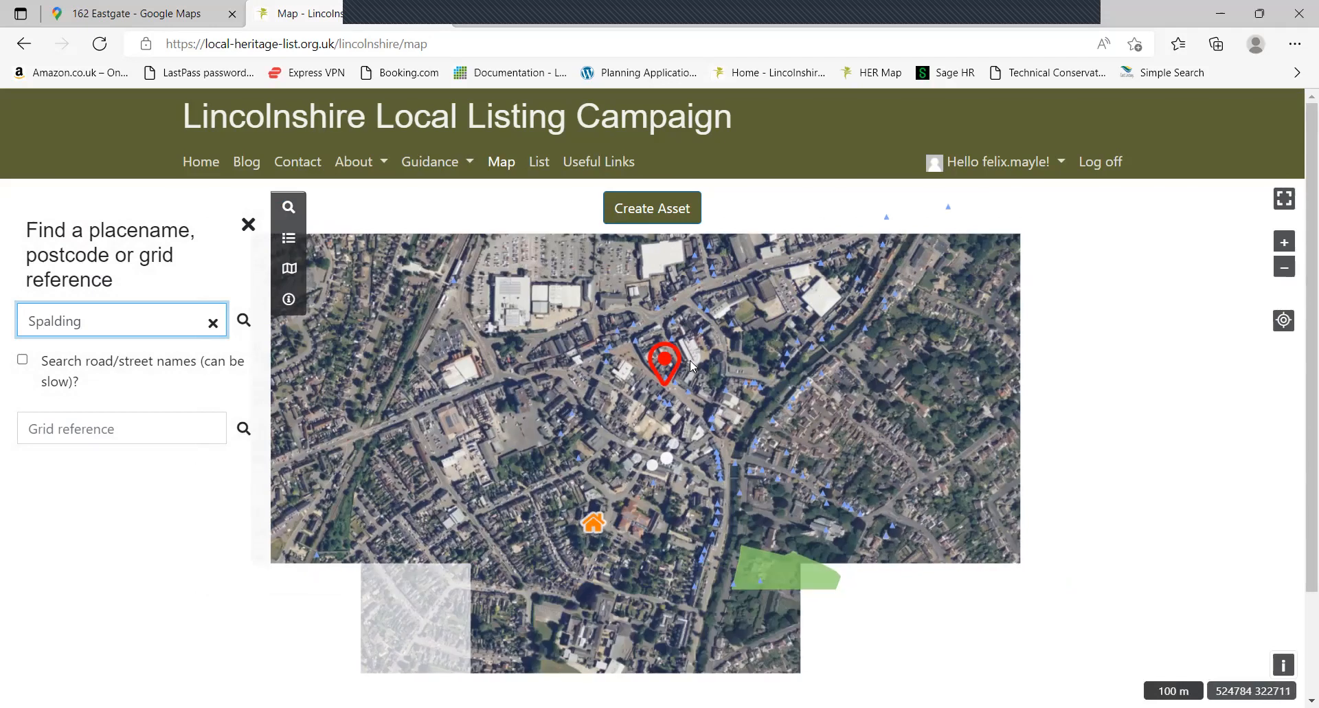
{"action": "left_click_drag", "start_coordinate": [118, 329], "coordinate": [2, 324]}
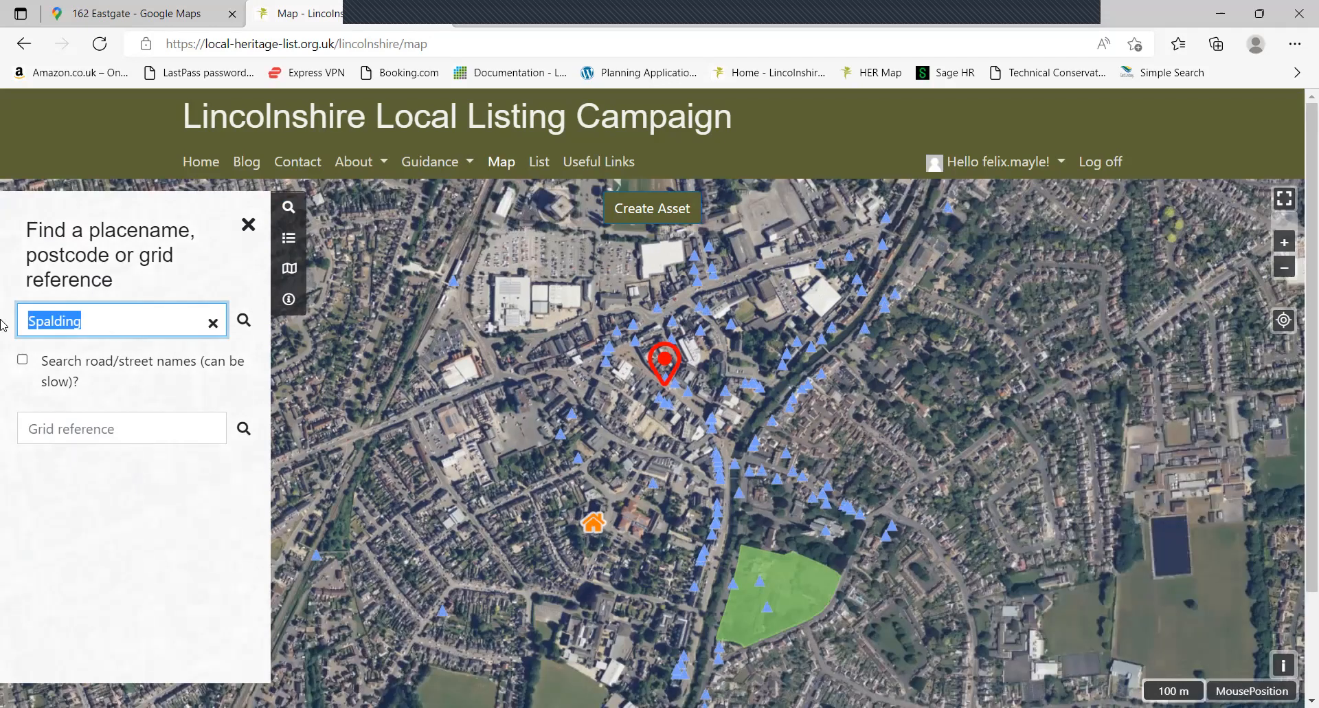
{"action": "type", "text": "Lou"}
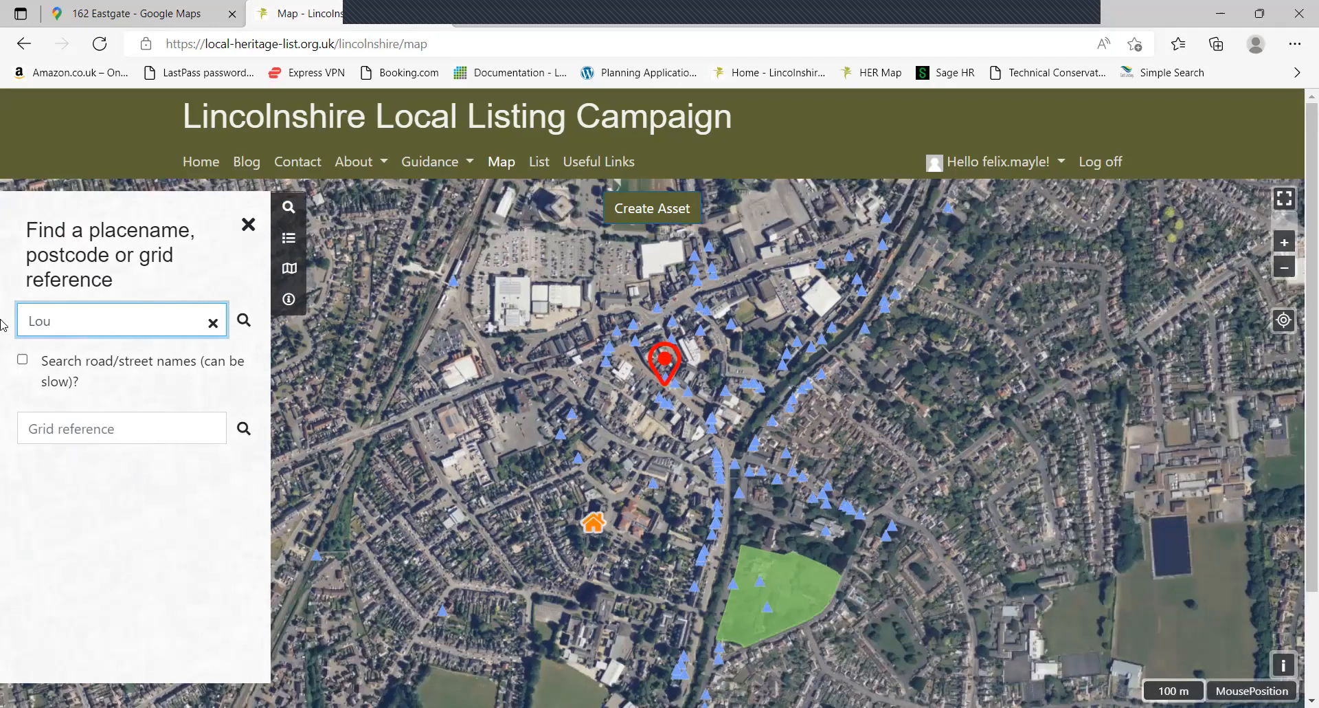
{"action": "type", "text": "th"}
{"action": "key", "text": "Return"}
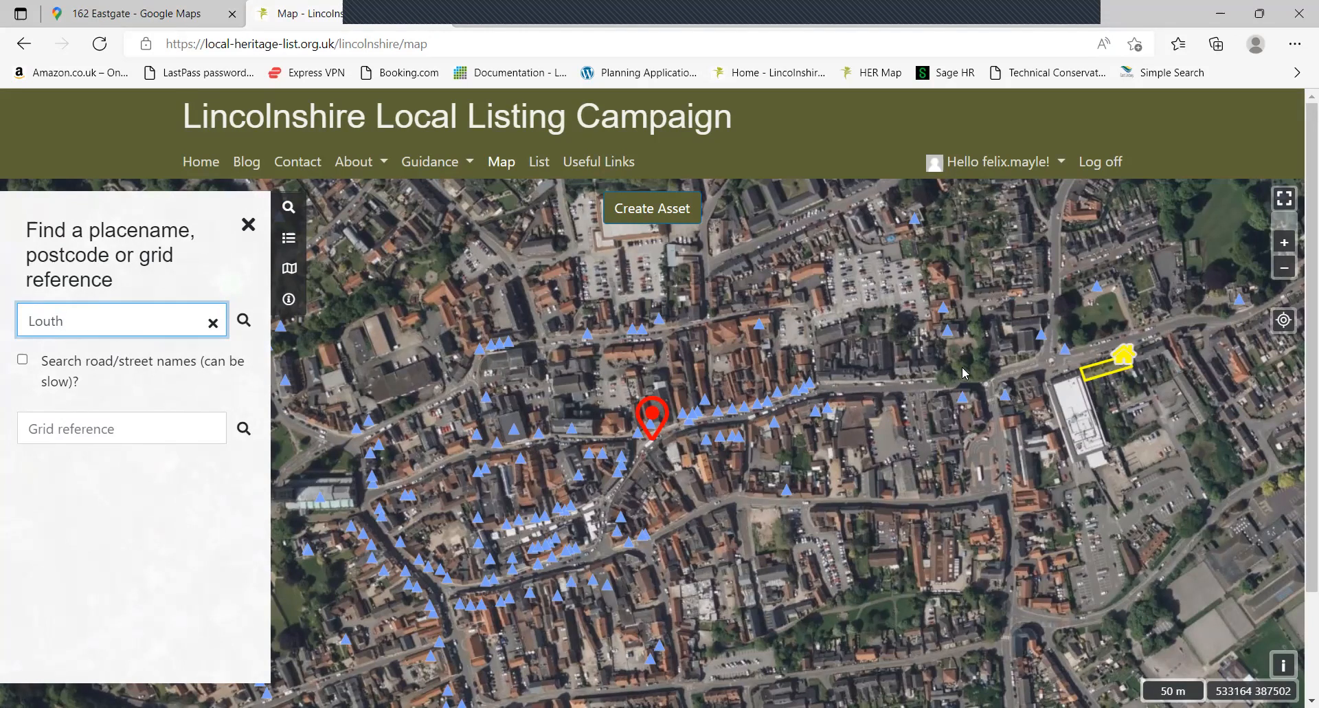
Pan and zoom in close on the yellow-outlined building plot
{"action": "mouse_move", "coordinate": [894, 393]}
{"action": "left_mouse_down"}
{"action": "mouse_move", "coordinate": [721, 413]}
{"action": "mouse_move", "coordinate": [537, 405]}
{"action": "left_mouse_up"}
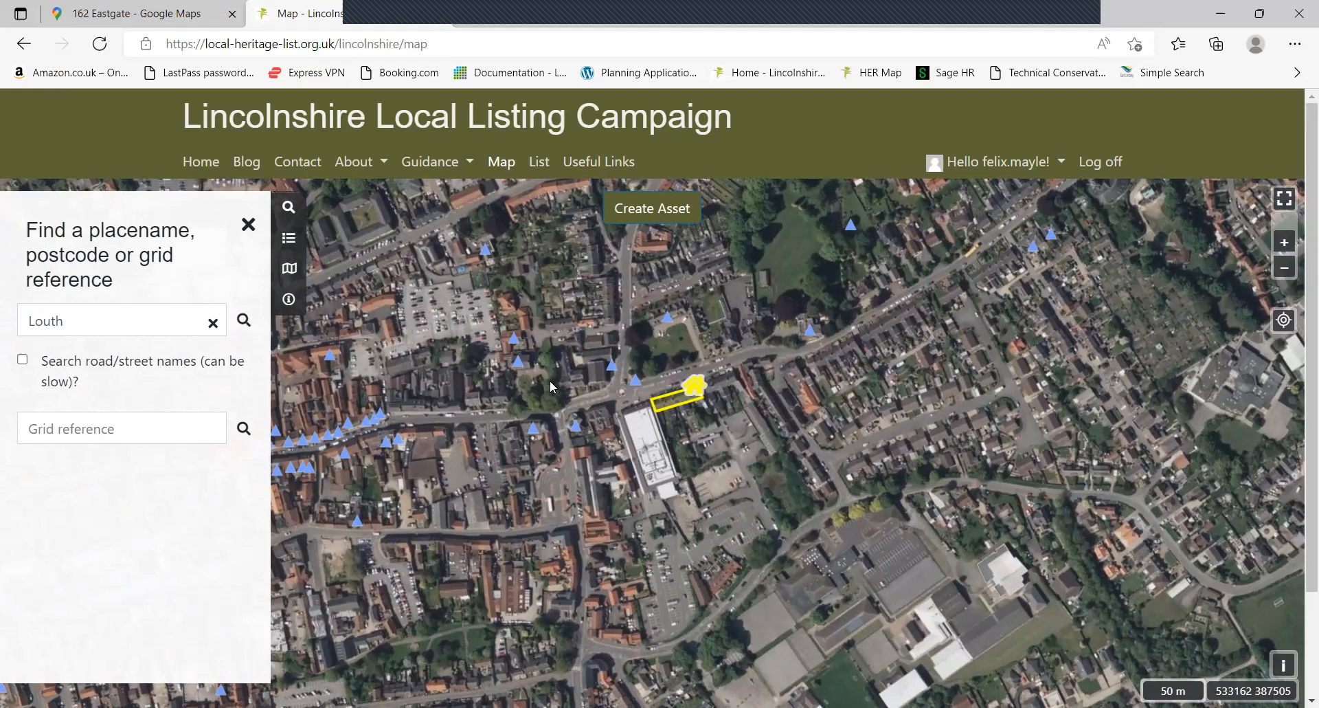
{"action": "scroll", "coordinate": [628, 393], "scroll_direction": "up", "scroll_amount": 1}
{"action": "scroll", "coordinate": [702, 375], "scroll_direction": "up", "scroll_amount": 1}
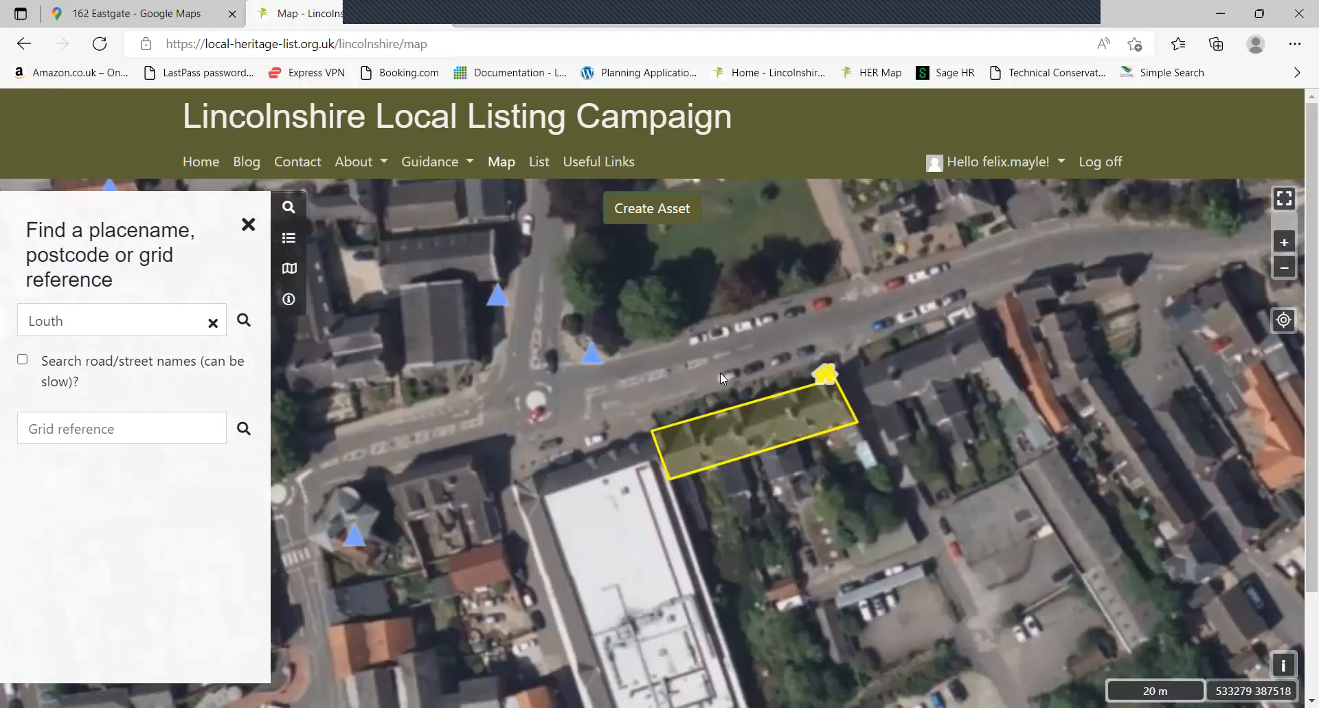
Start Create Asset and line the crosshairs up on the plot's west corner
{"action": "left_click", "coordinate": [660, 208]}
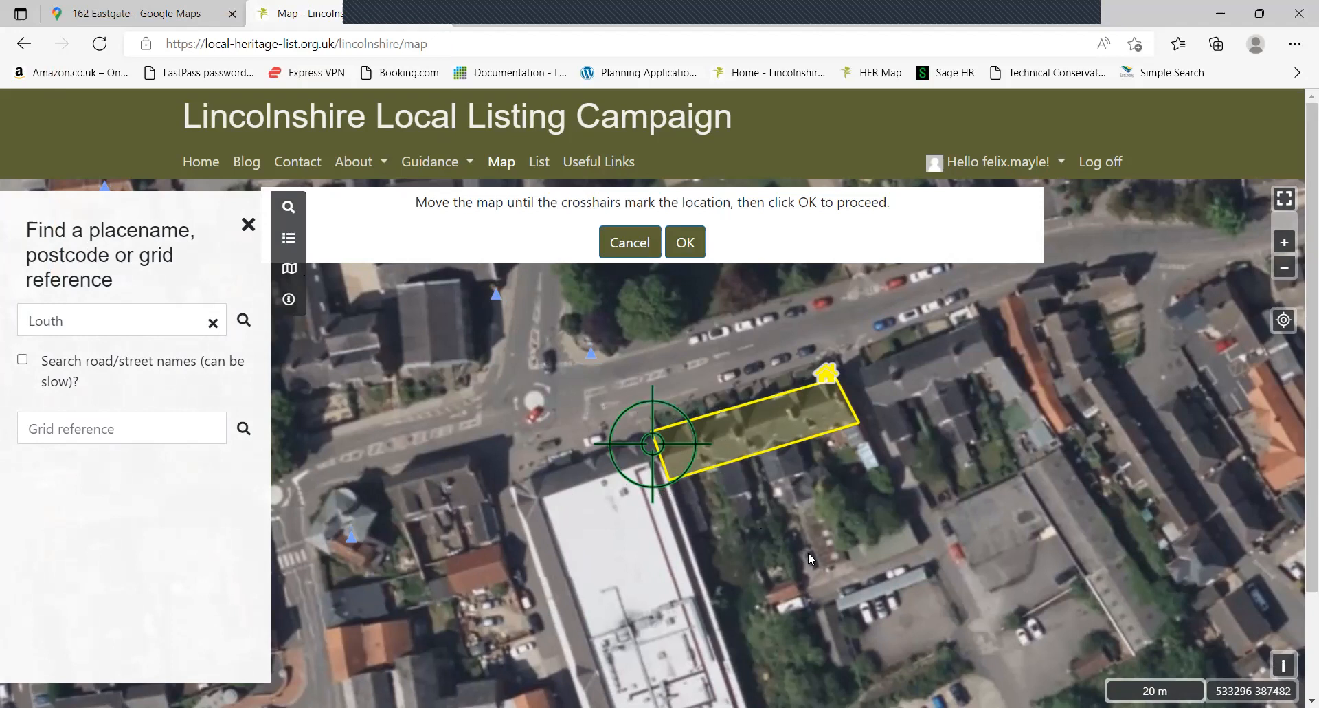
{"action": "left_click_drag", "start_coordinate": [806, 546], "coordinate": [799, 547]}
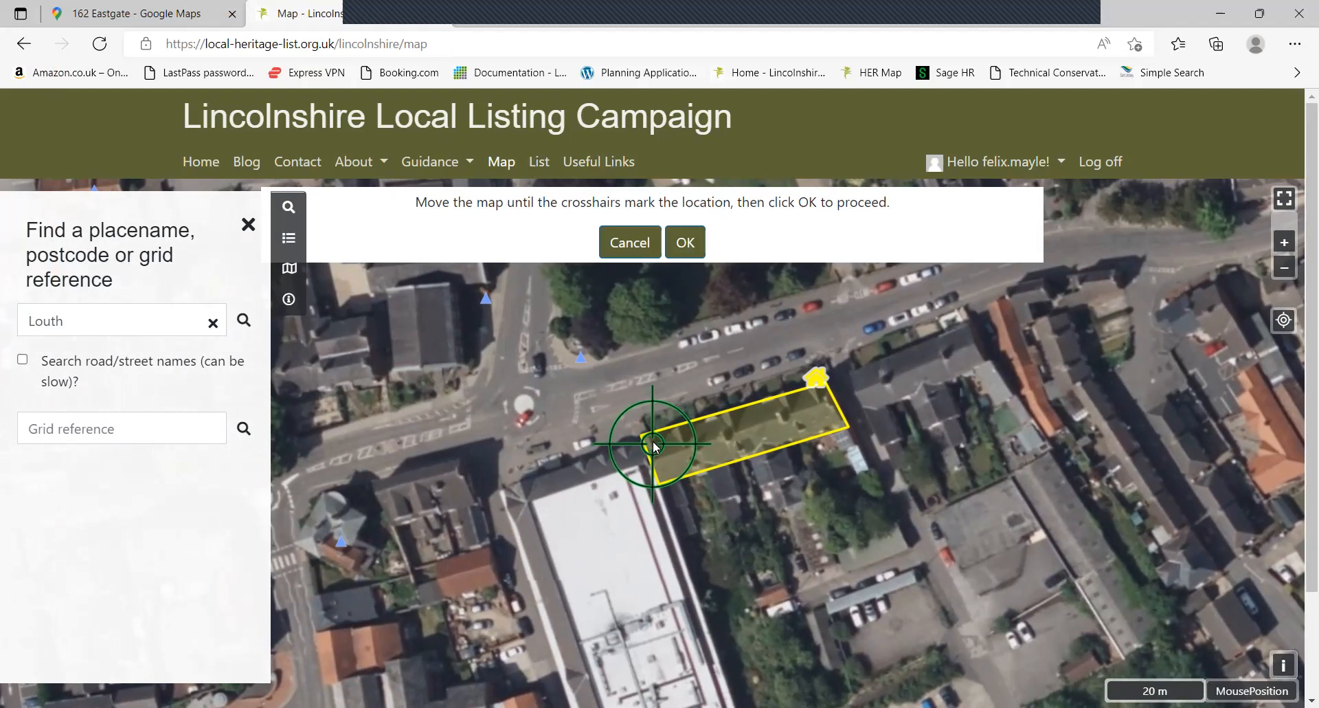
{"action": "mouse_move", "coordinate": [768, 521]}
{"action": "left_mouse_down"}
{"action": "mouse_move", "coordinate": [758, 534]}
{"action": "mouse_move", "coordinate": [768, 530]}
{"action": "left_mouse_up"}
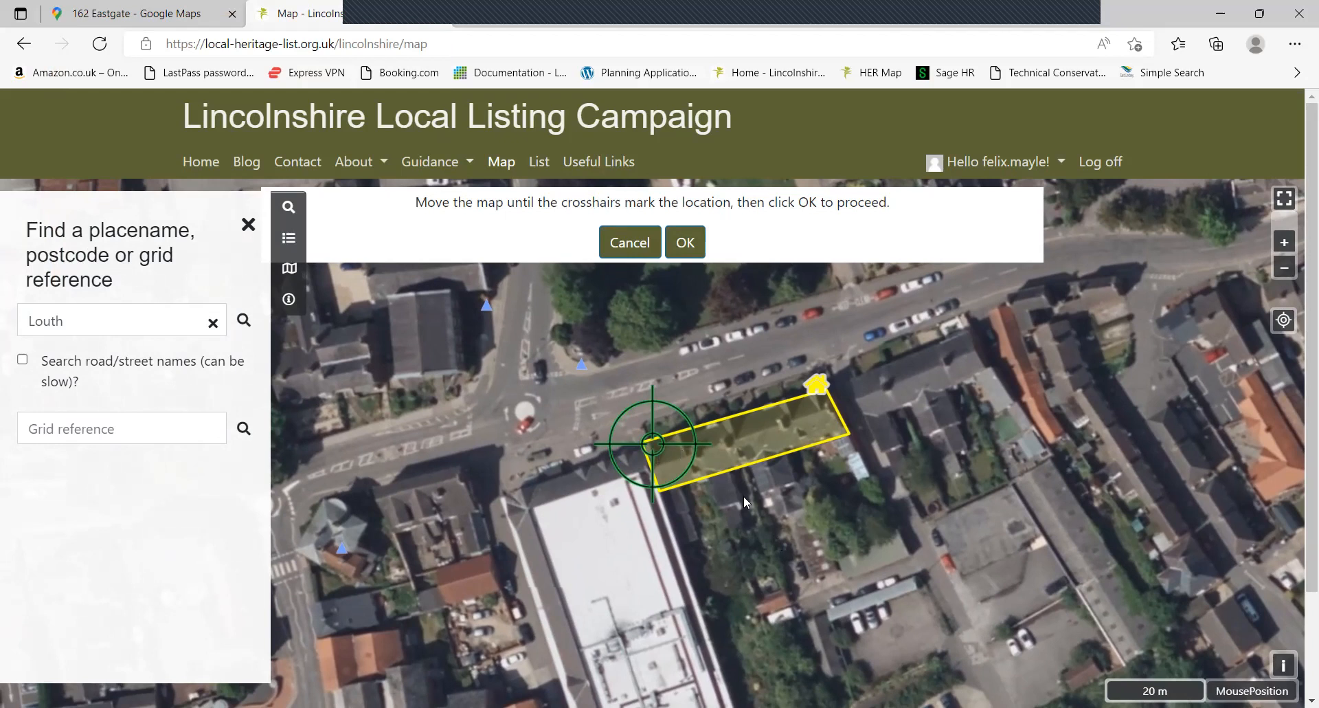
{"action": "left_click_drag", "start_coordinate": [755, 543], "coordinate": [762, 546]}
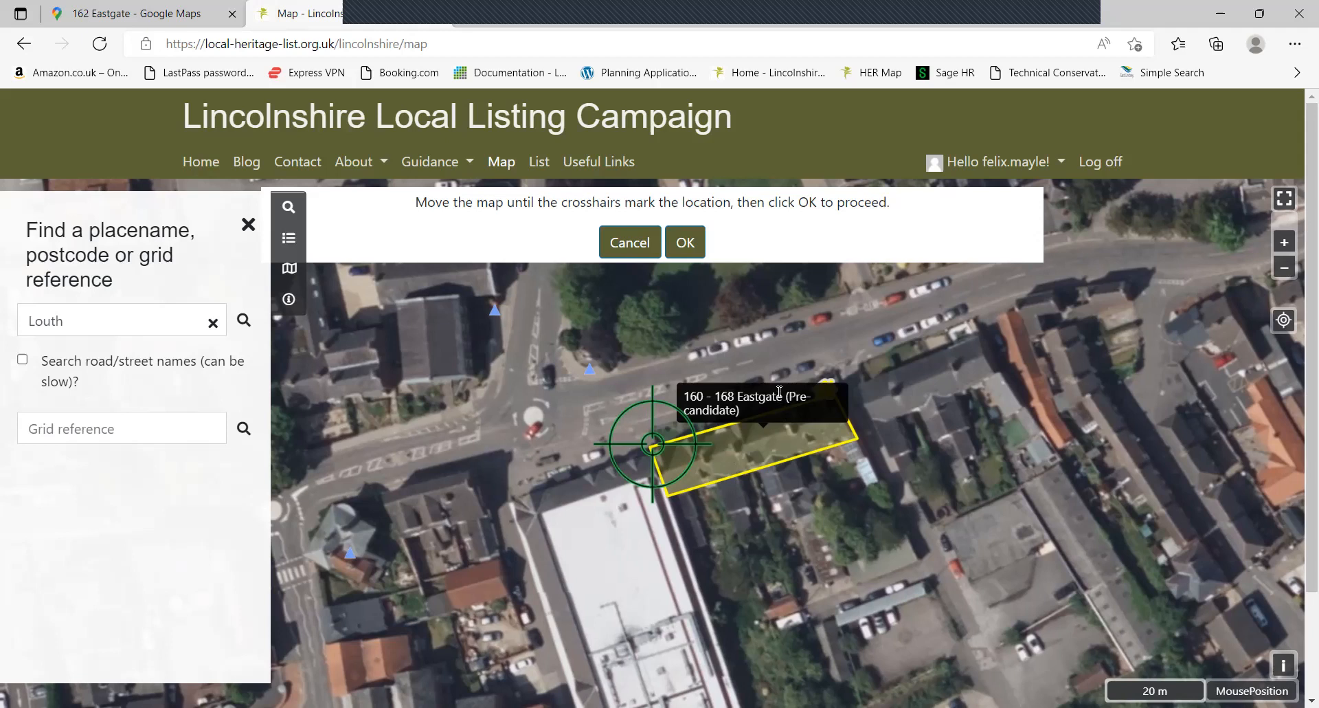
{"action": "left_click", "coordinate": [689, 244]}
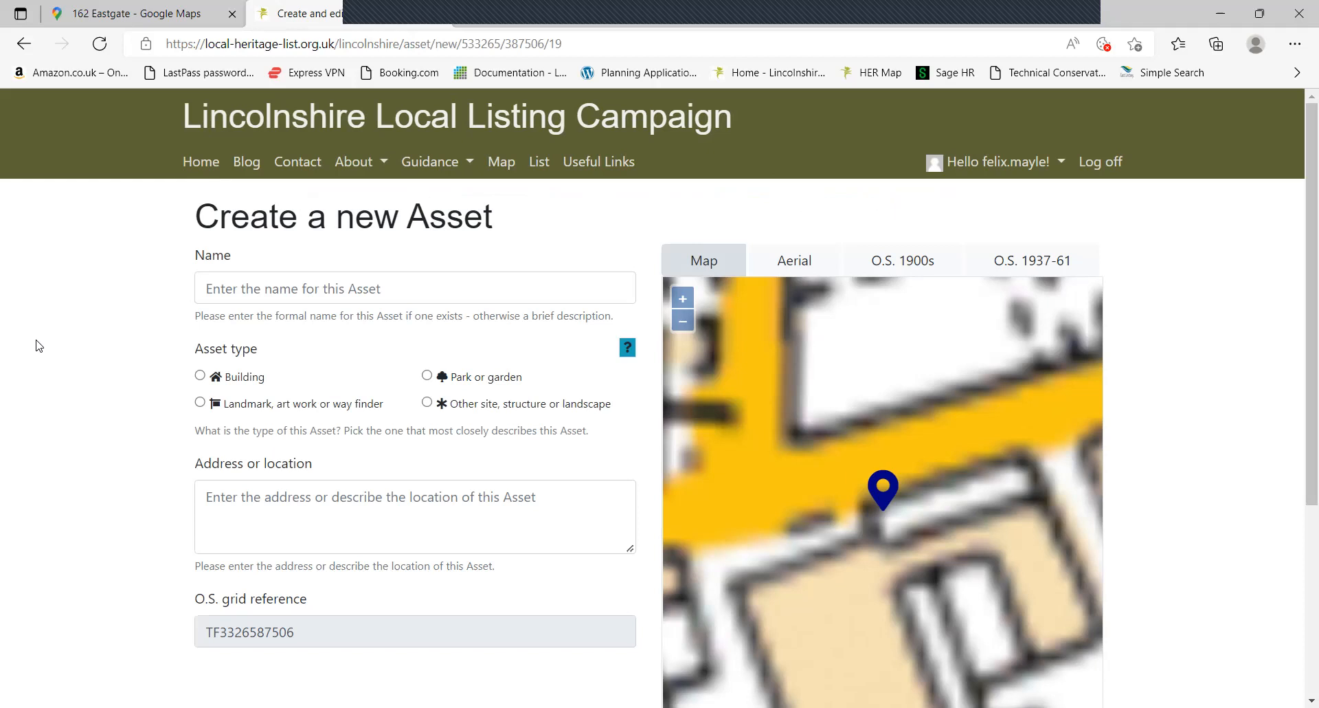
{"action": "scroll", "coordinate": [39, 342], "scroll_direction": "down", "scroll_amount": 1}
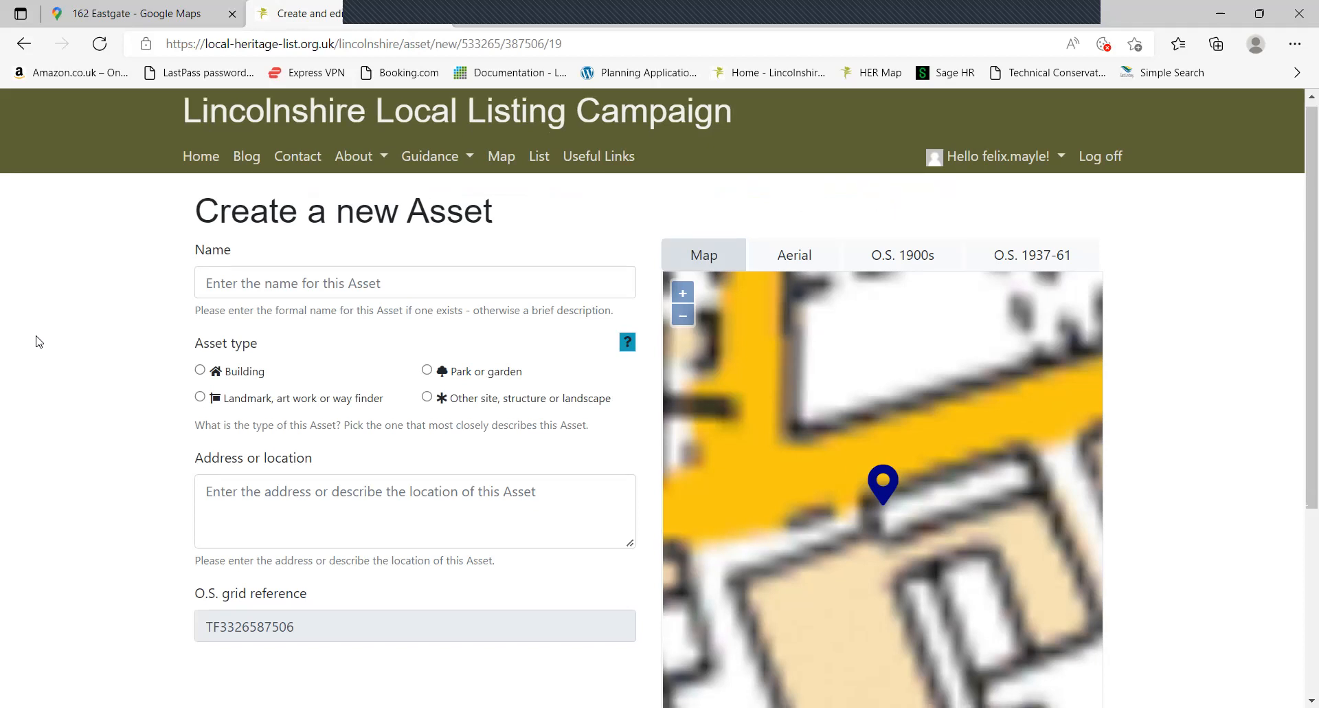
{"action": "scroll", "coordinate": [39, 342], "scroll_direction": "down", "scroll_amount": 1}
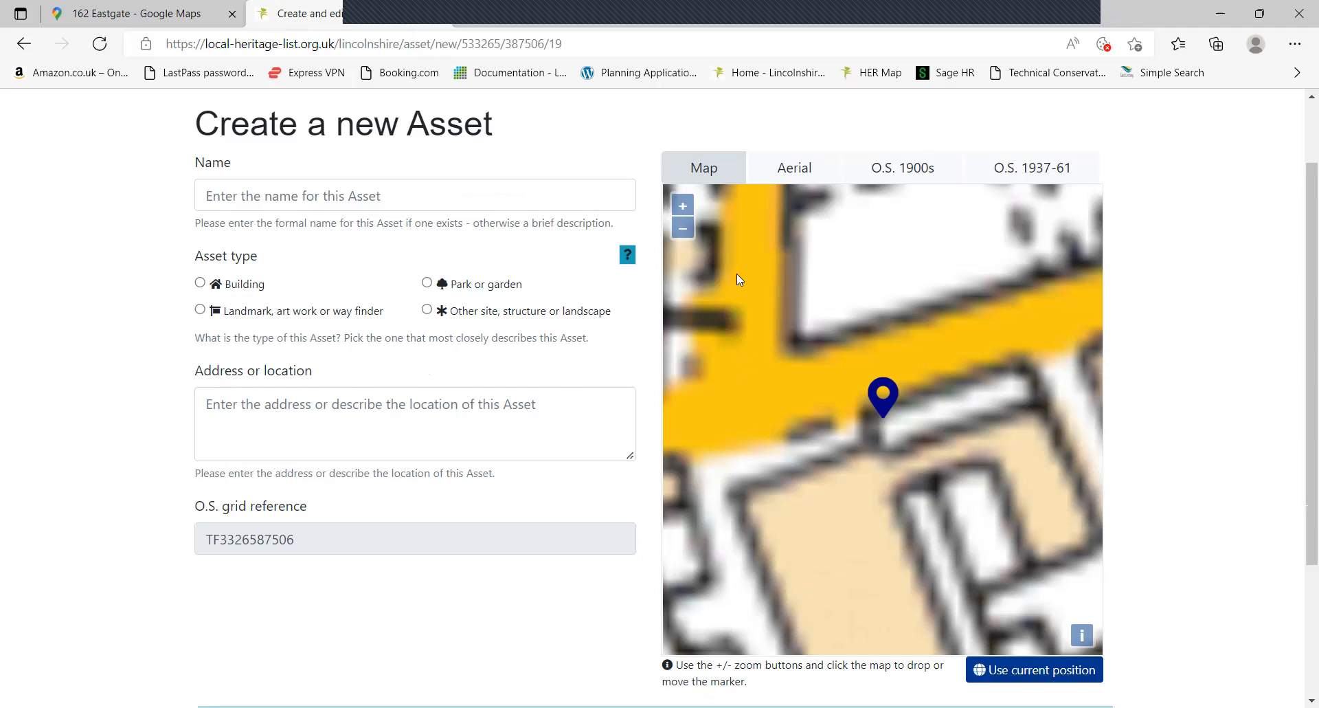
{"action": "left_click", "coordinate": [781, 172]}
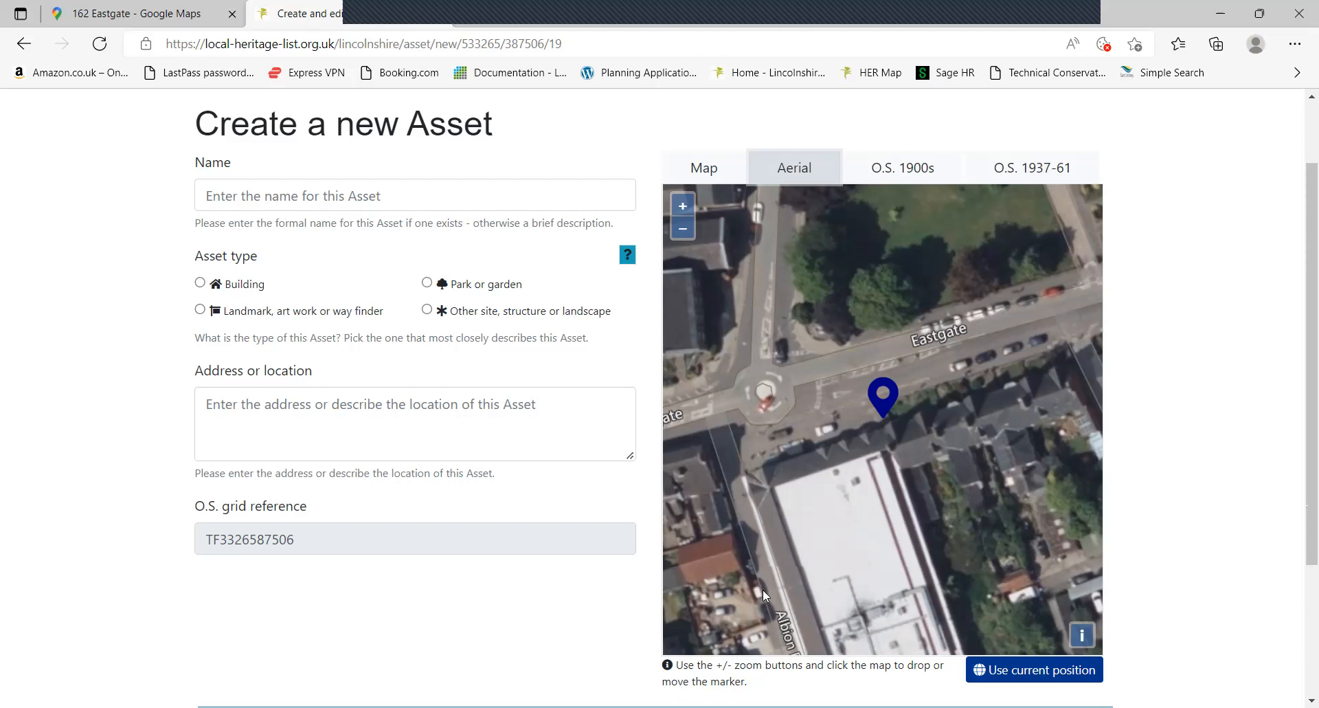
{"action": "scroll", "coordinate": [879, 384], "scroll_direction": "down", "scroll_amount": 1}
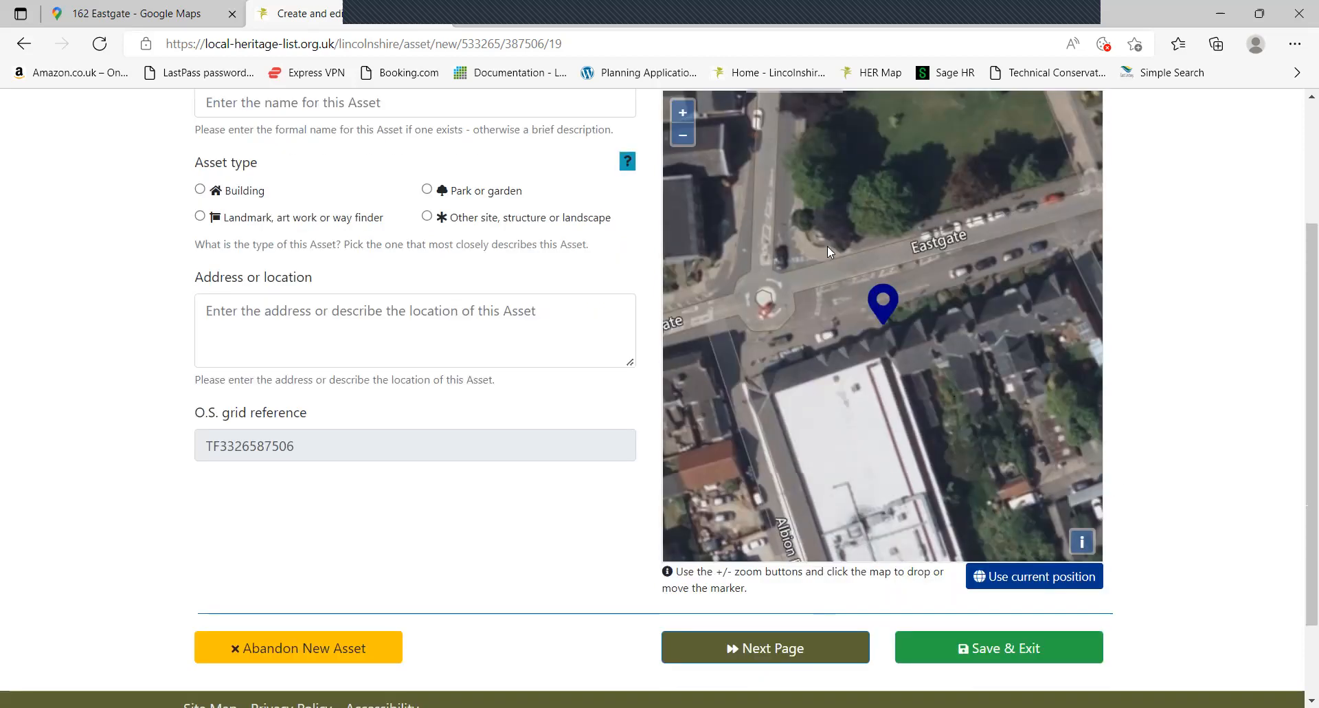
{"action": "scroll", "coordinate": [162, 309], "scroll_direction": "up", "scroll_amount": 1}
{"action": "left_click", "coordinate": [249, 197]}
{"action": "left_click", "coordinate": [123, 249]}
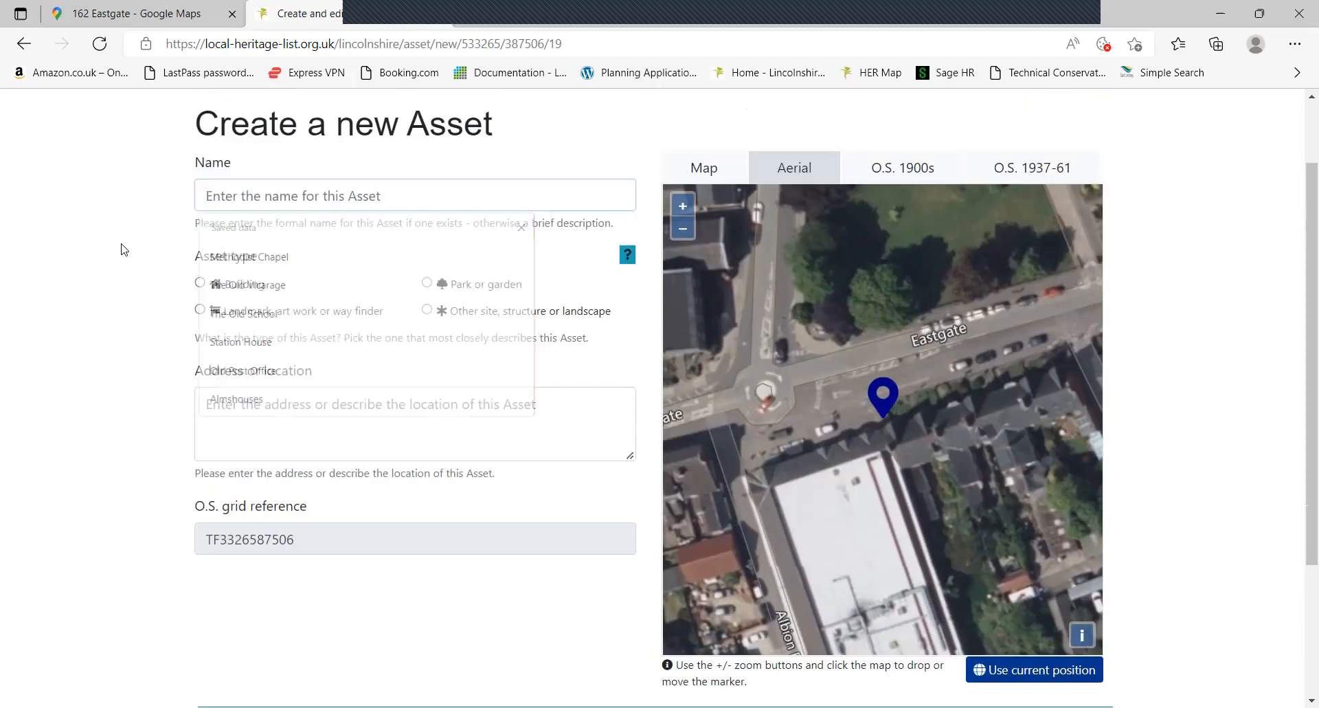
{"action": "left_click", "coordinate": [251, 195]}
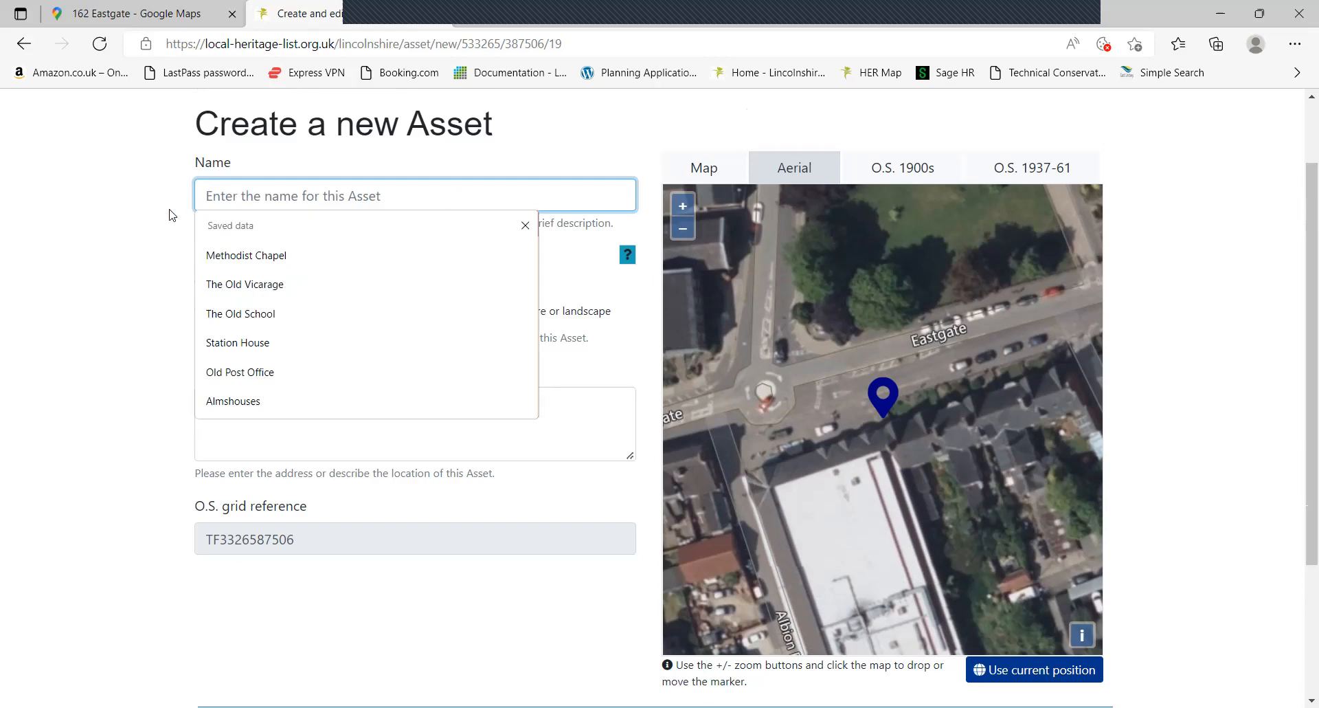
{"action": "left_click", "coordinate": [146, 227]}
{"action": "left_click", "coordinate": [241, 189]}
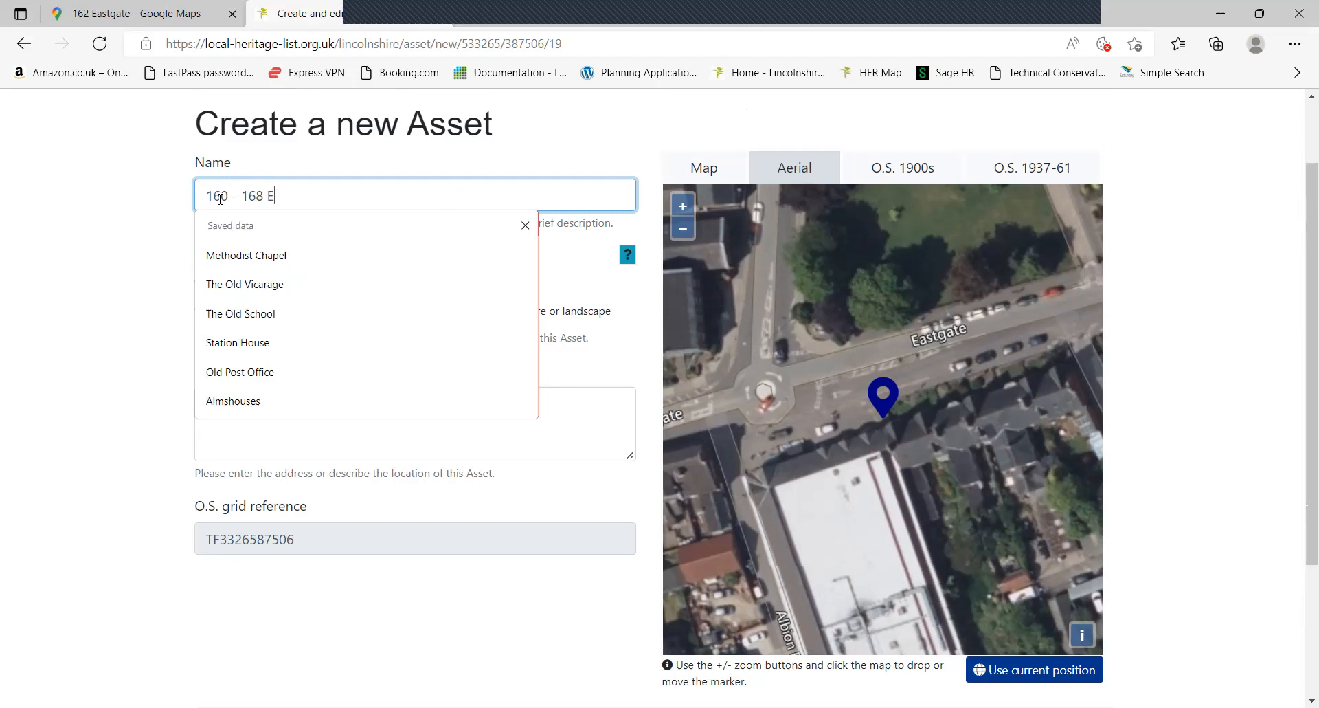
{"action": "left_click", "coordinate": [124, 278]}
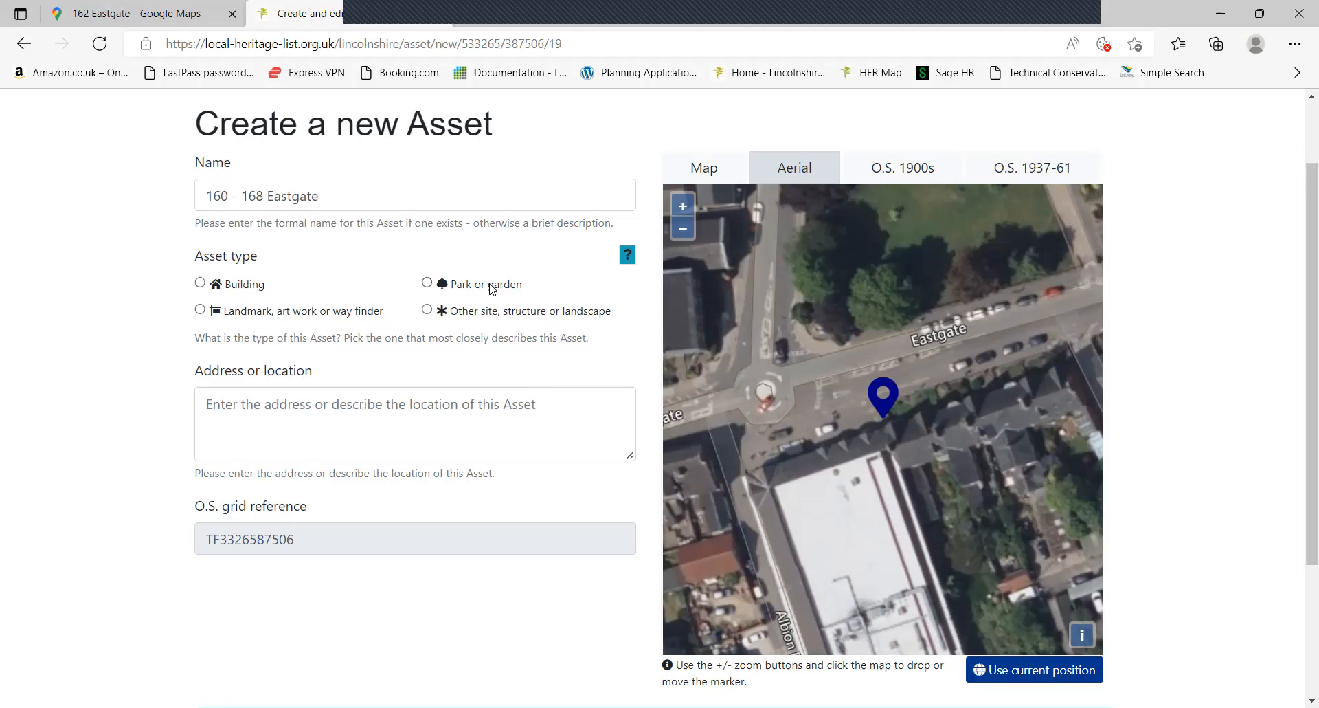
Choose Building as the asset type, leaving the address box blank
{"action": "left_click", "coordinate": [250, 287]}
{"action": "left_click", "coordinate": [244, 399]}
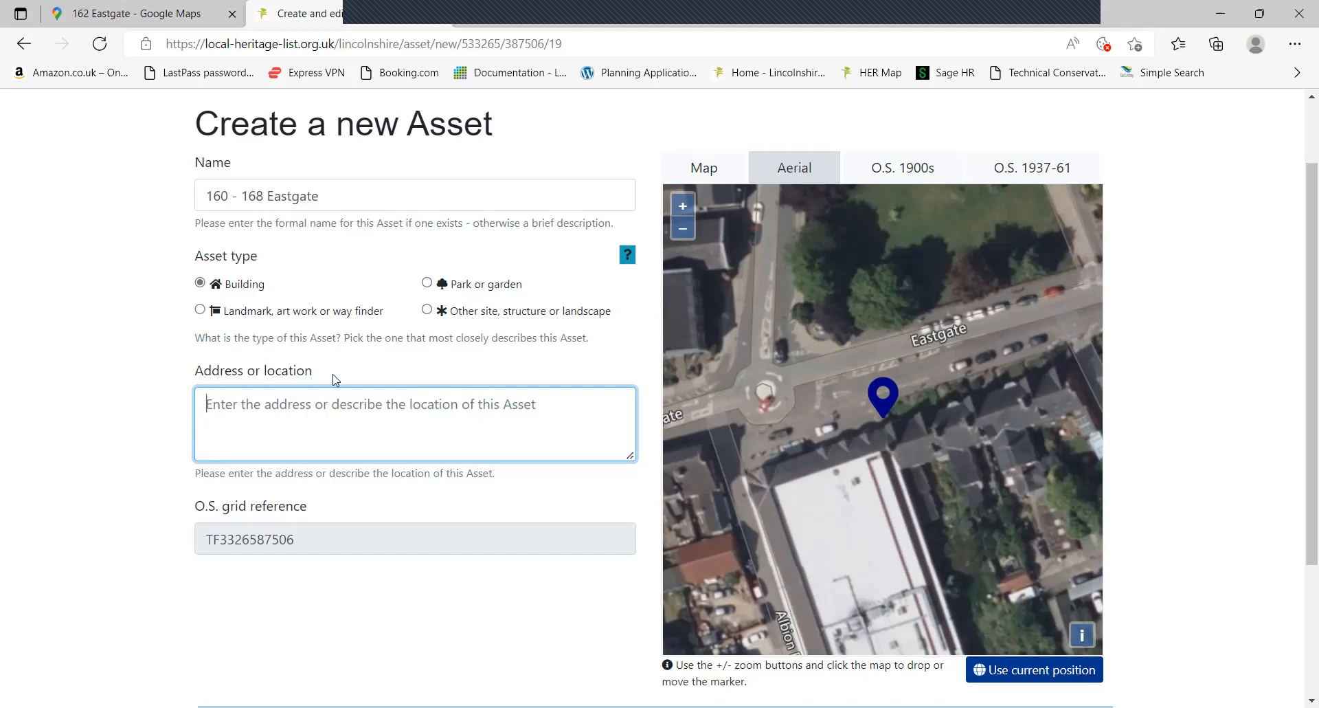
{"action": "left_click", "coordinate": [89, 297]}
{"action": "scroll", "coordinate": [103, 299], "scroll_direction": "down", "scroll_amount": 3}
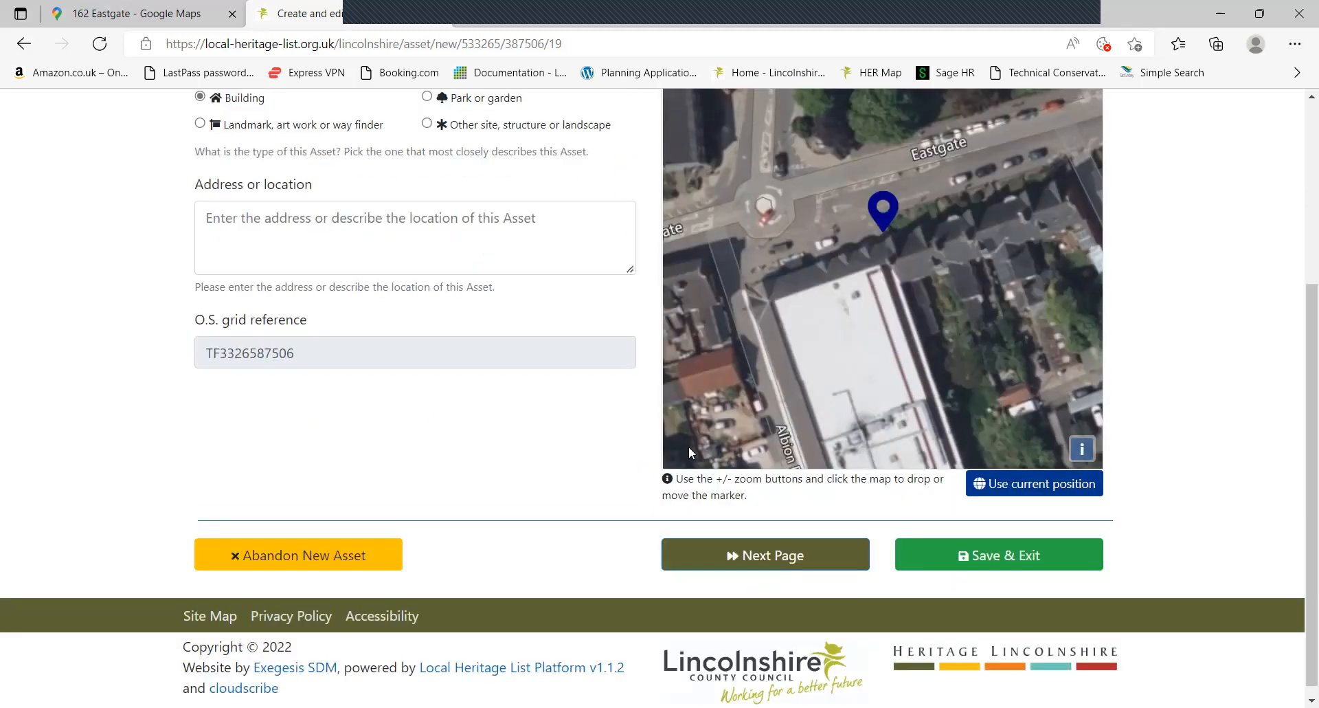
Advance to the Description page and click into its empty description box
{"action": "left_click", "coordinate": [764, 557]}
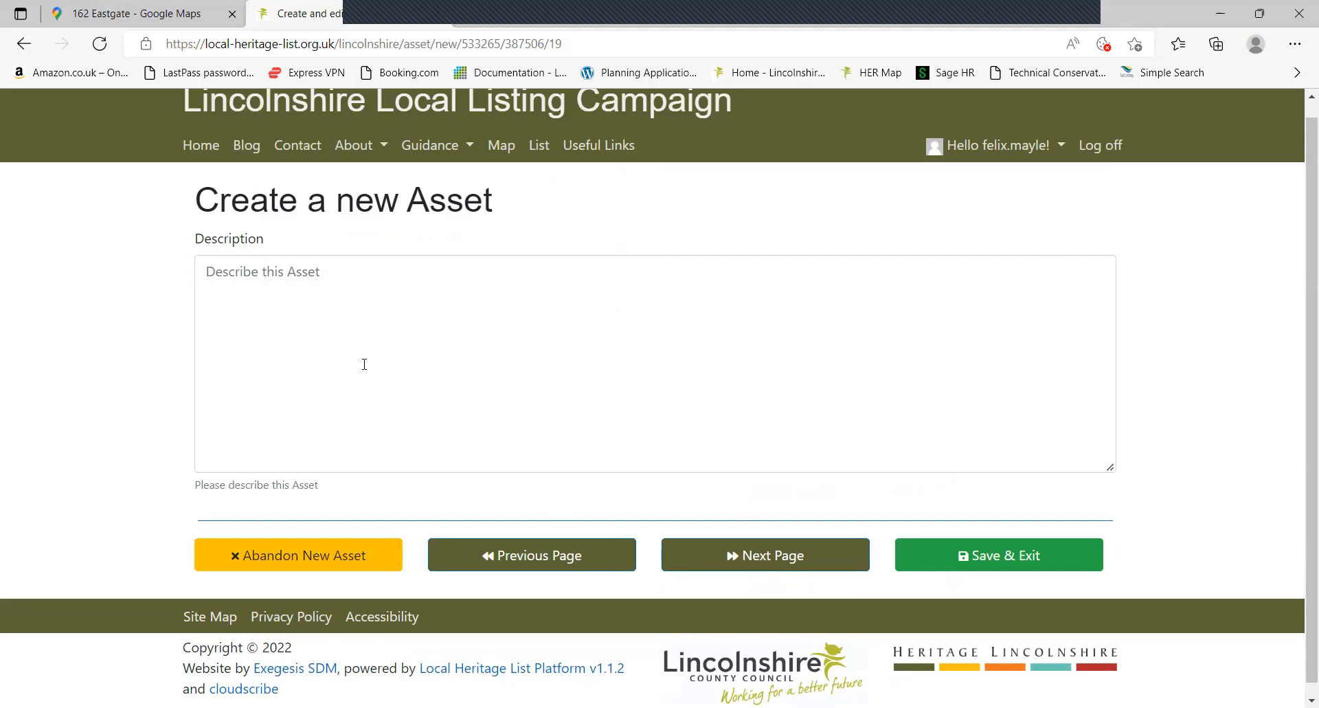
{"action": "left_click", "coordinate": [446, 318]}
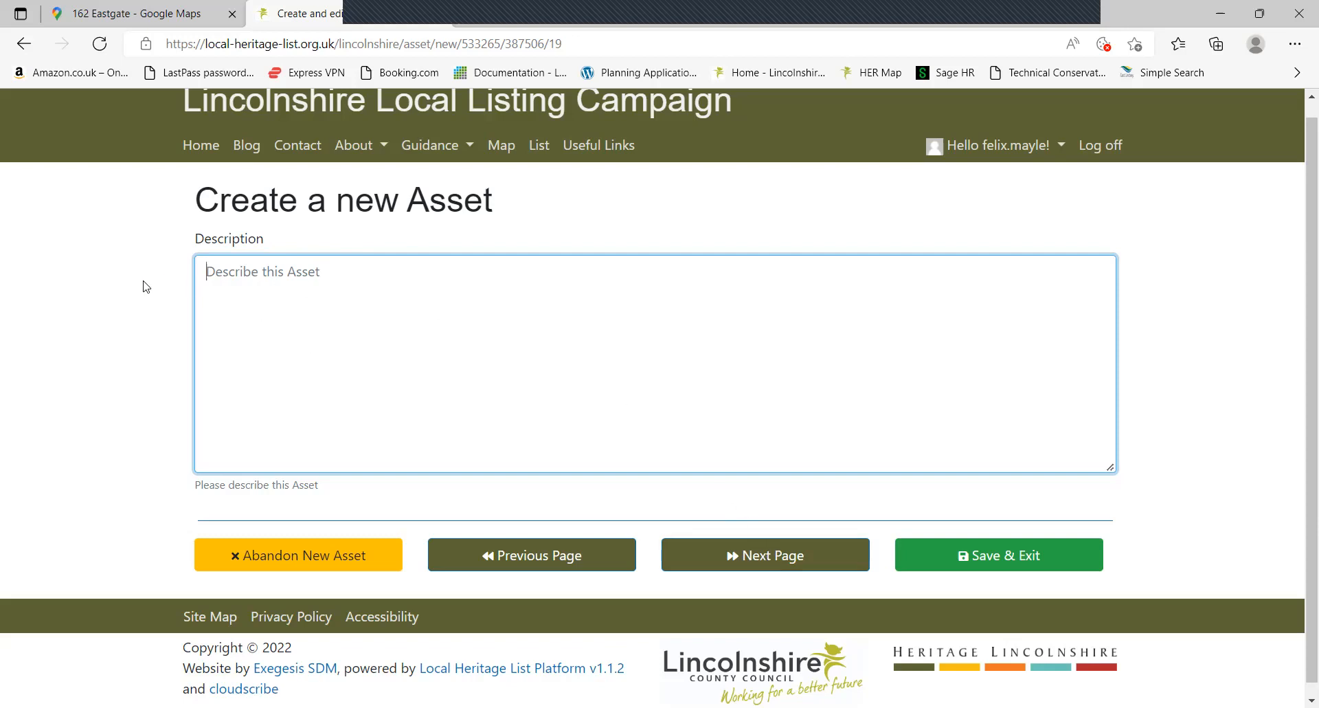
On the Statement of Significance page, tick Architectural and Artistic Interest
{"action": "left_click", "coordinate": [806, 562]}
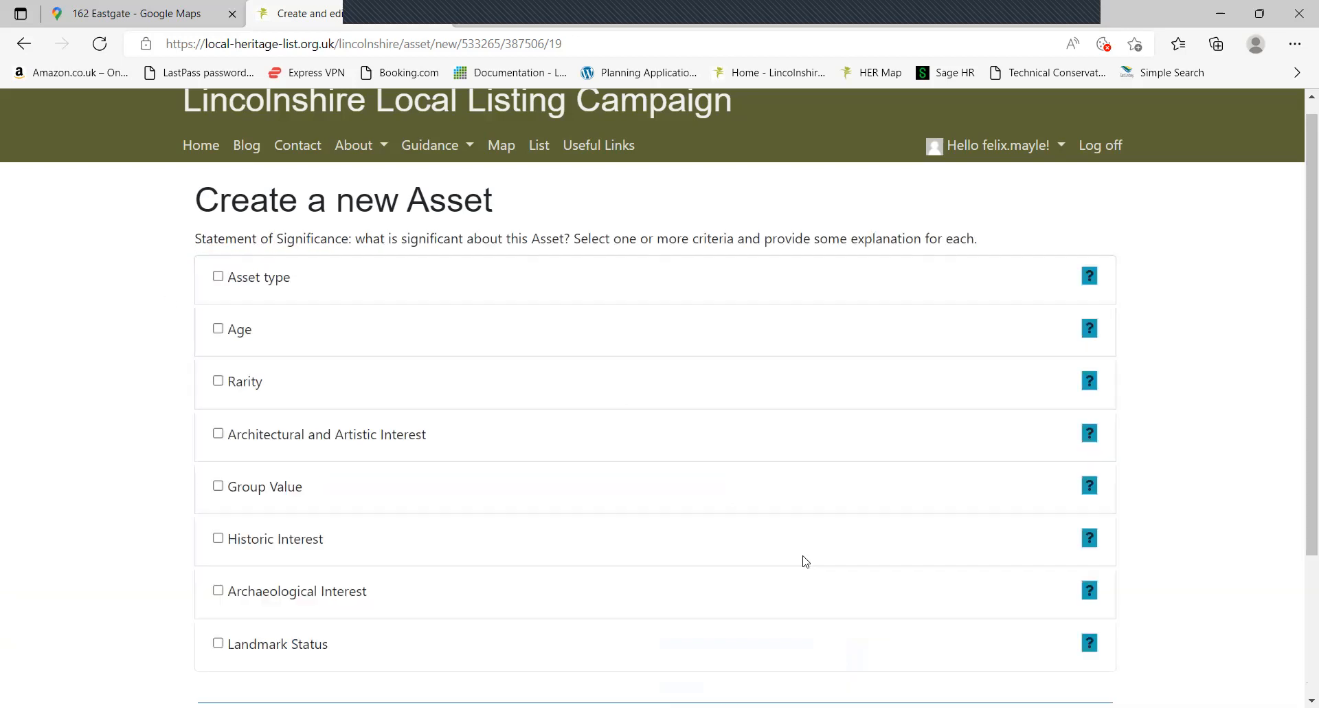
{"action": "scroll", "coordinate": [76, 216], "scroll_direction": "down", "scroll_amount": 1}
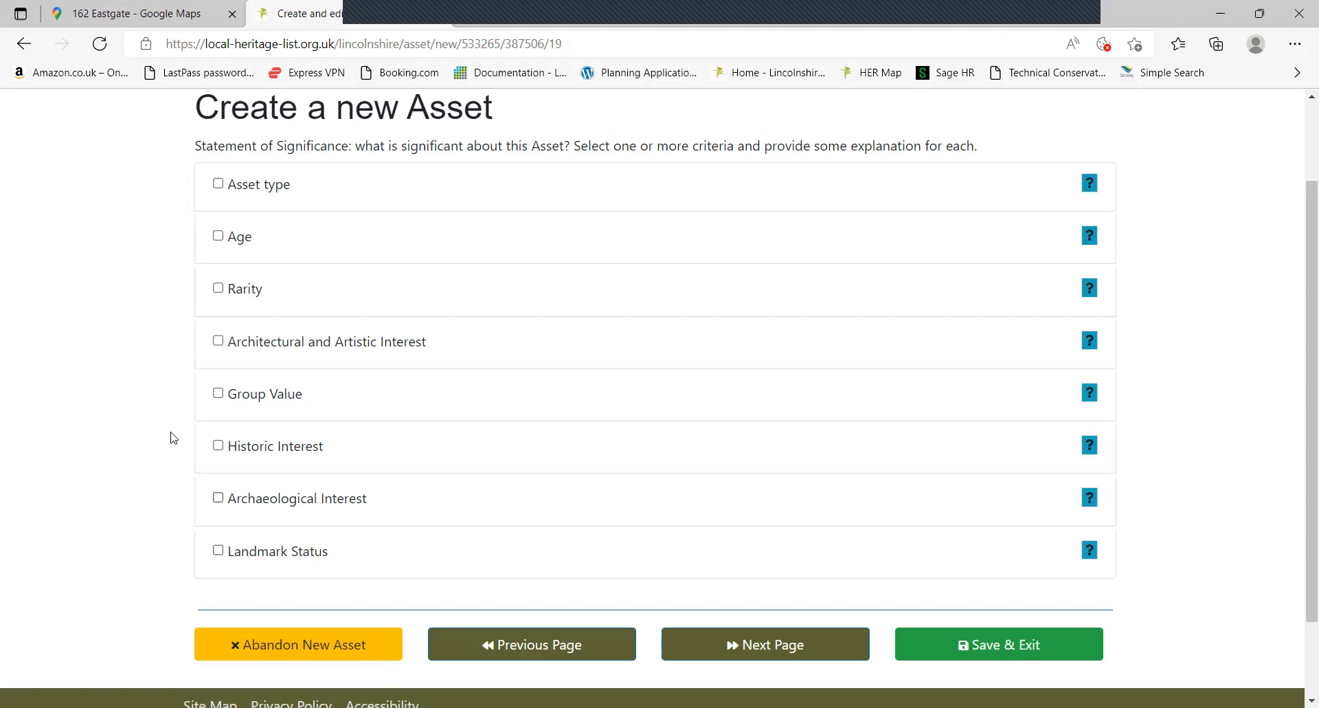
{"action": "left_click", "coordinate": [242, 347]}
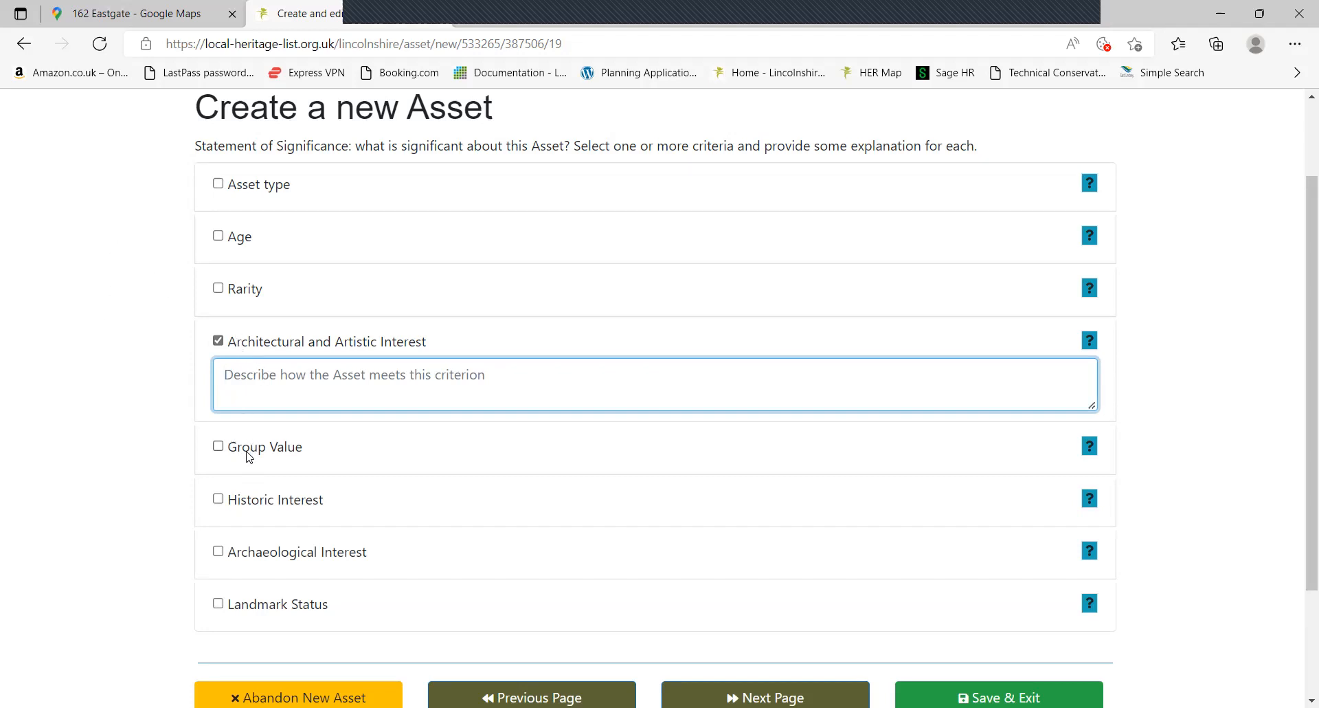
Inspect the Eastgate terrace in Google Maps Street View, moving closer along the street
{"action": "left_click", "coordinate": [151, 11]}
{"action": "left_click_drag", "start_coordinate": [772, 369], "coordinate": [510, 340]}
{"action": "left_click", "coordinate": [651, 375]}
{"action": "left_click_drag", "start_coordinate": [540, 381], "coordinate": [513, 346]}
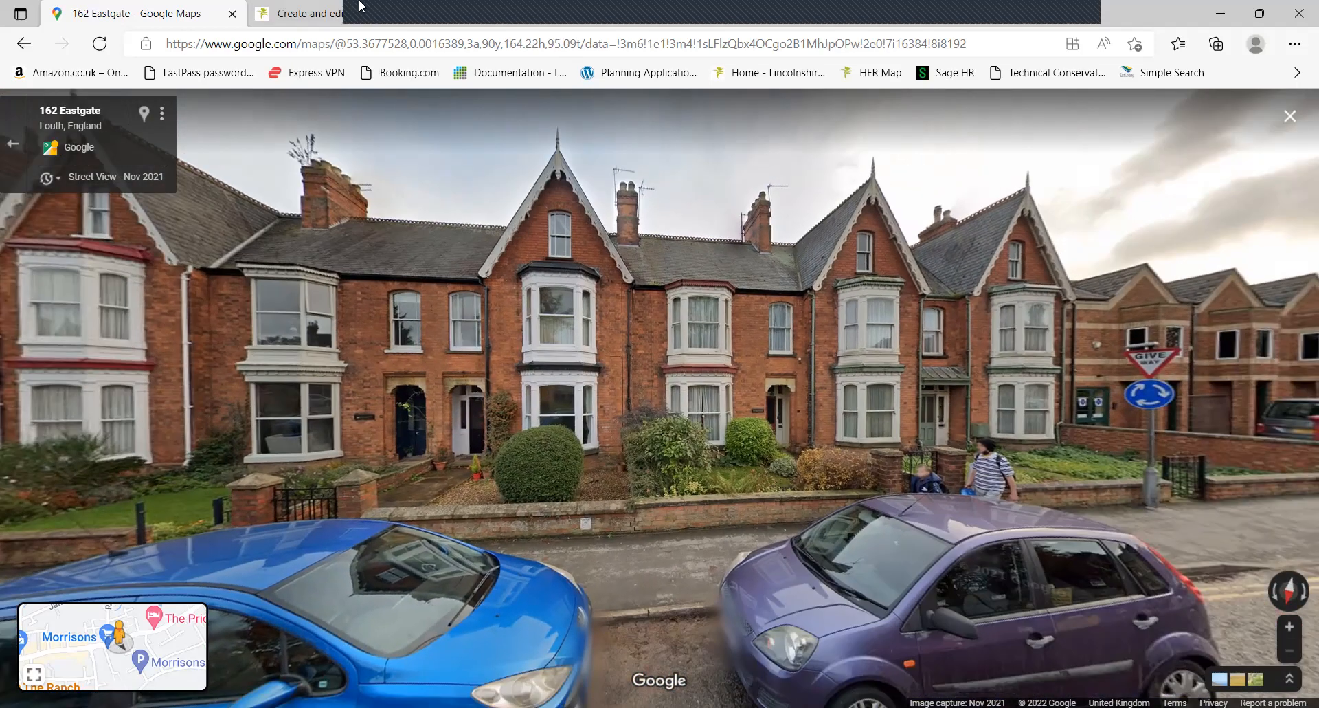
Back in the asset form, tick Group Value and continue to the photo upload page
{"action": "left_click", "coordinate": [302, 14]}
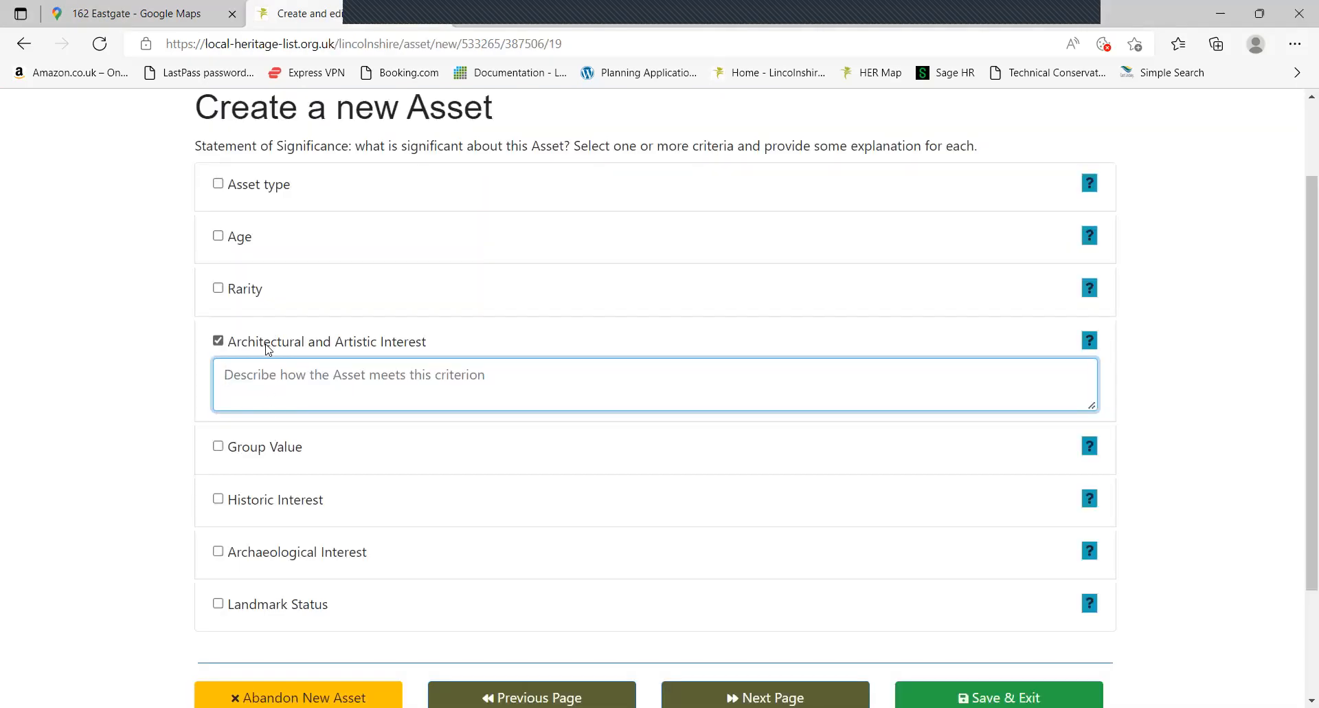
{"action": "left_click", "coordinate": [263, 446]}
{"action": "scroll", "coordinate": [186, 474], "scroll_direction": "down", "scroll_amount": 3}
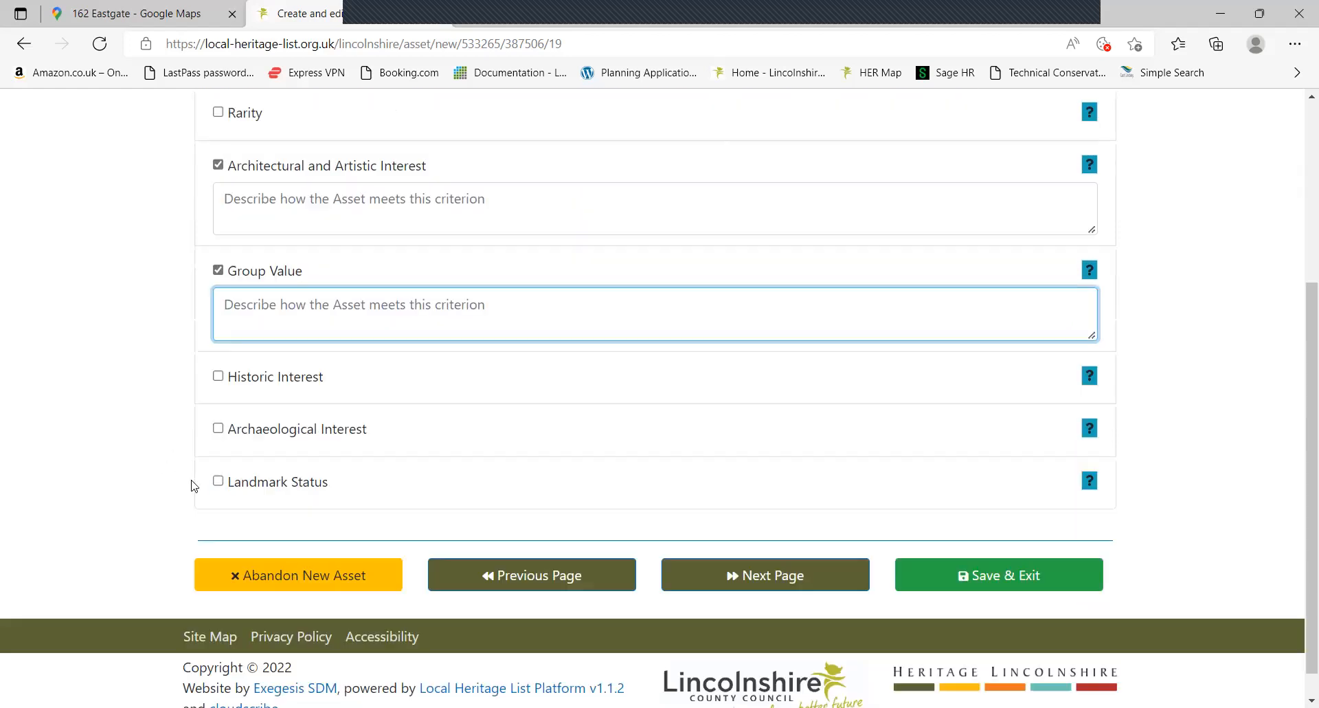
{"action": "left_click", "coordinate": [759, 574]}
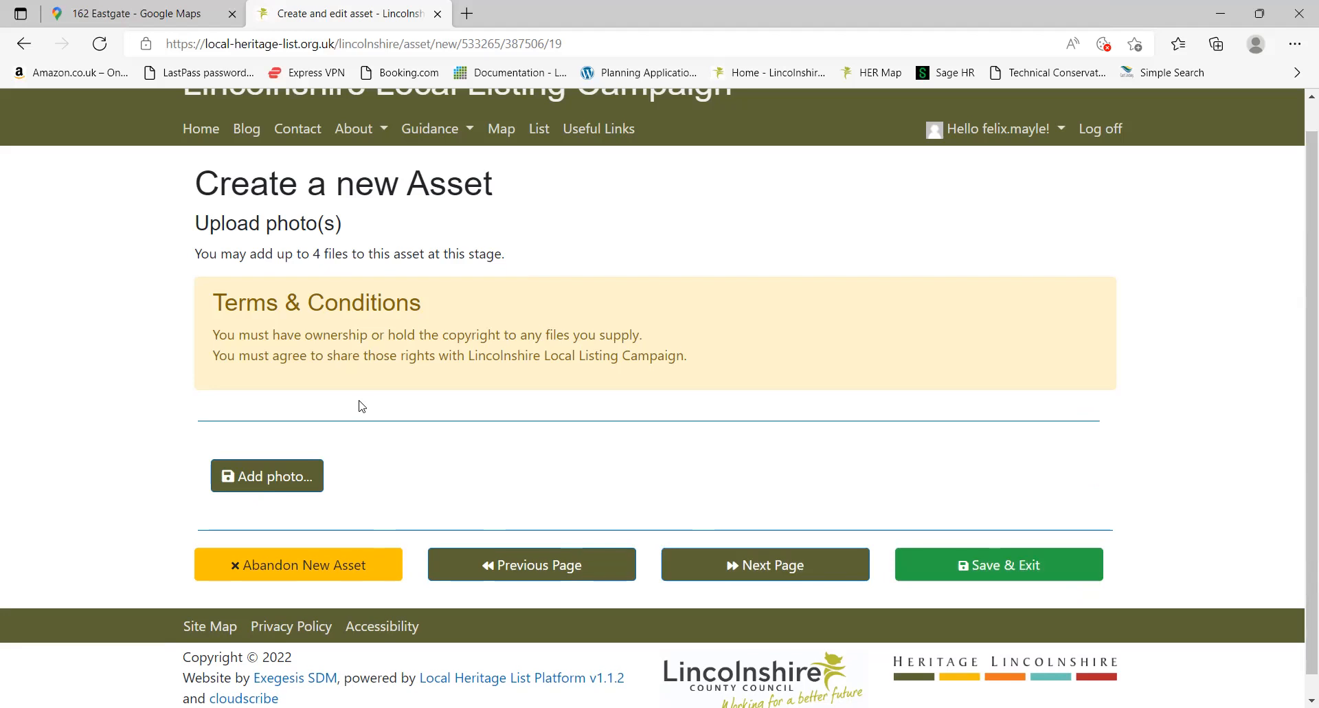
Select PXL_20220413_160739677 in the Open dialog and attach it to the asset
{"action": "left_click", "coordinate": [277, 475]}
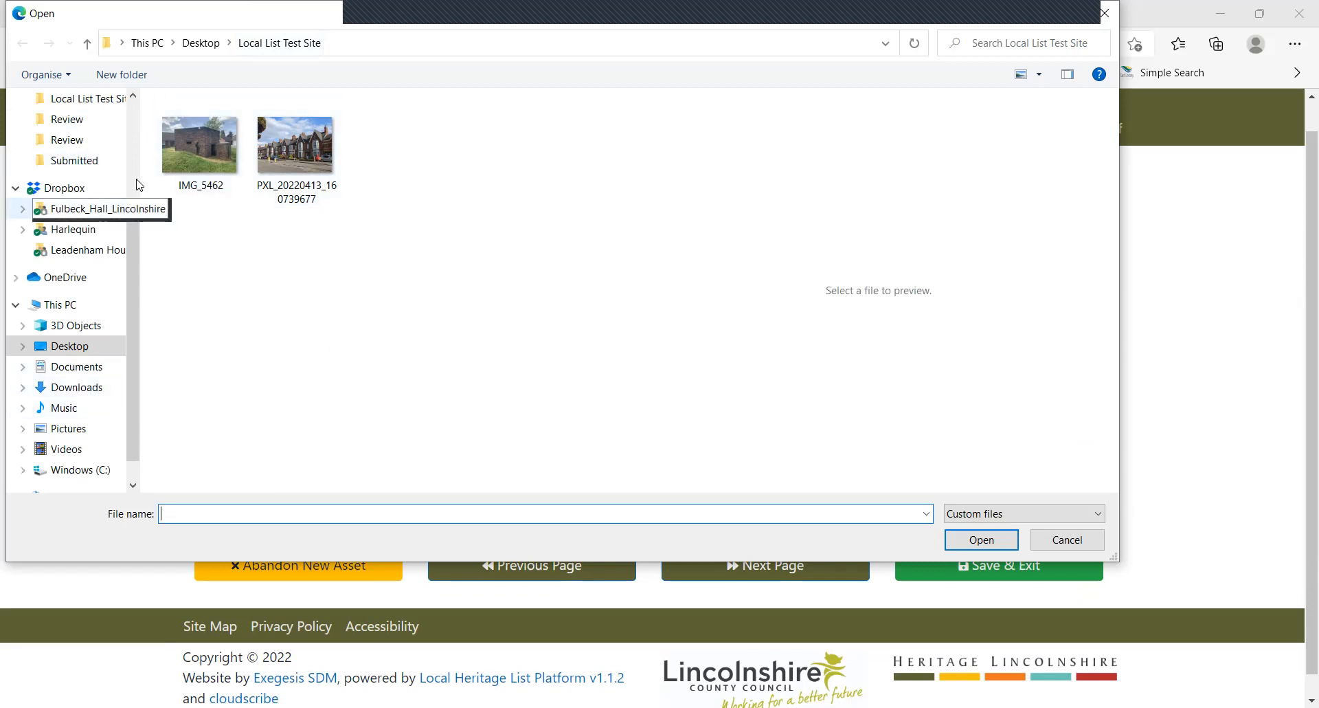
{"action": "left_click", "coordinate": [308, 159]}
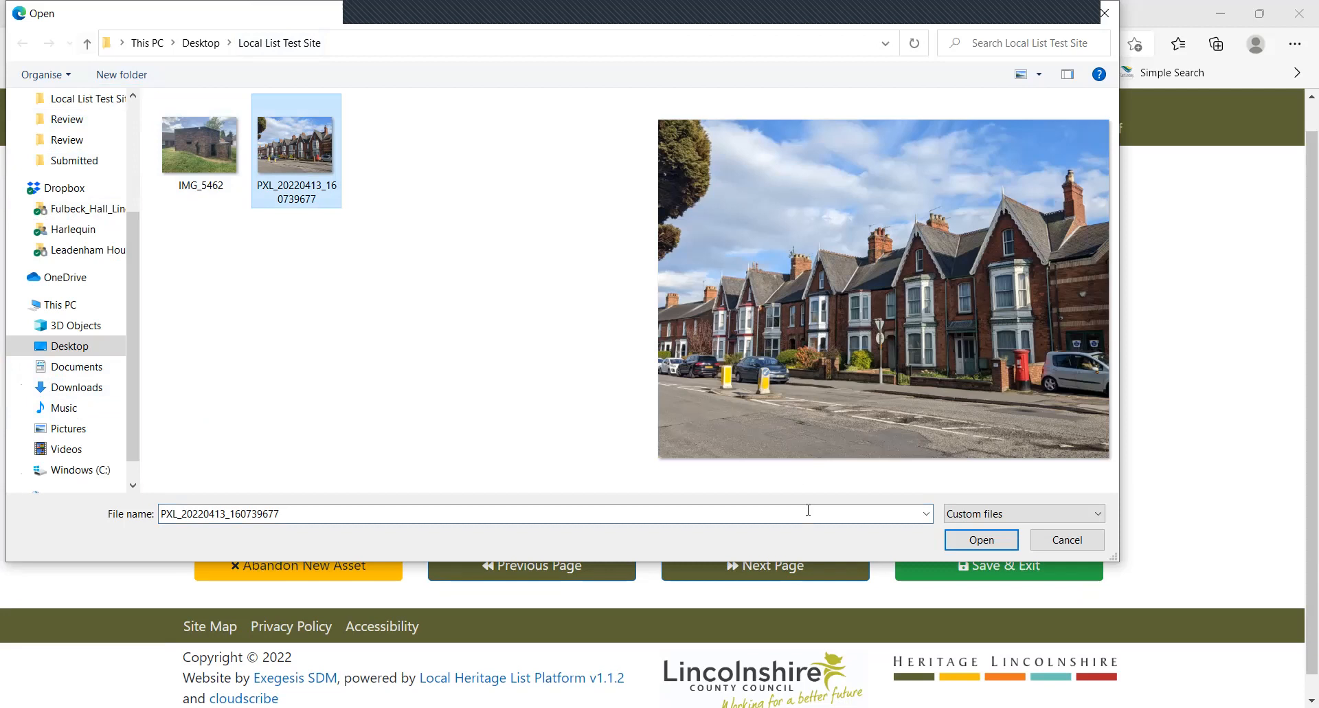
{"action": "left_click", "coordinate": [981, 541]}
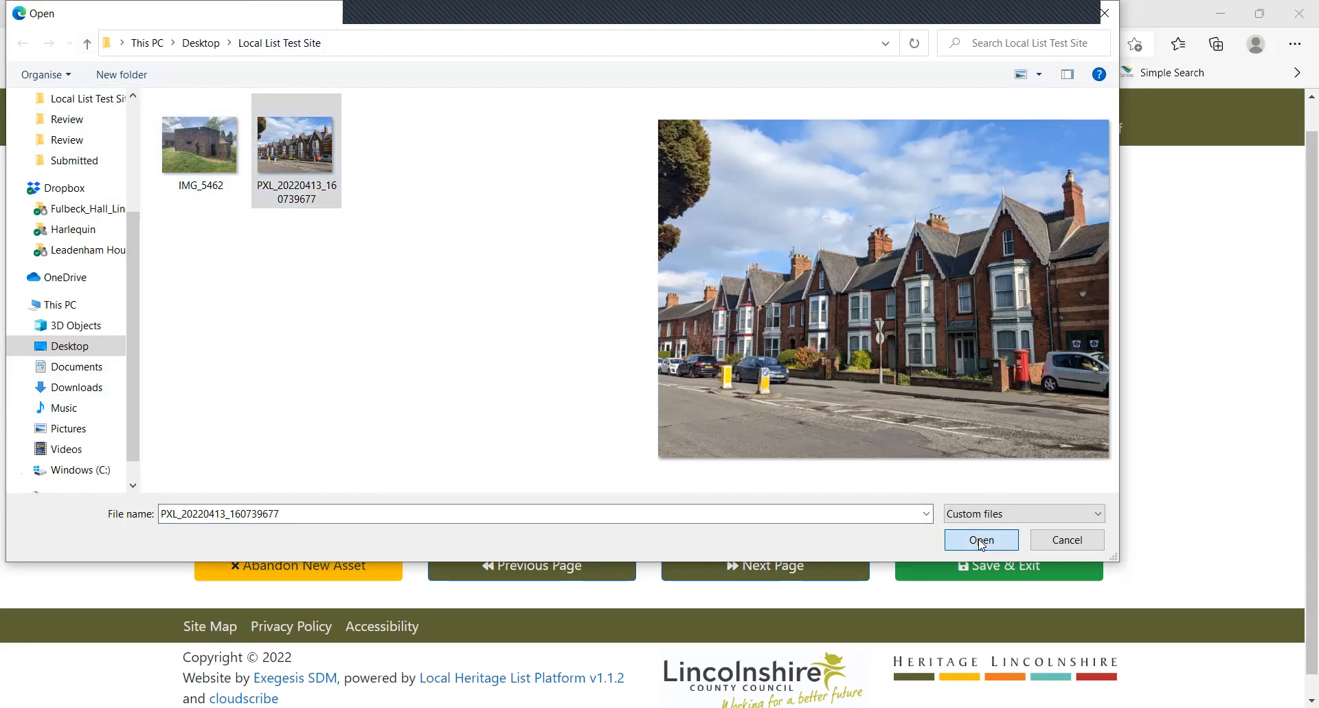
{"action": "scroll", "coordinate": [371, 302], "scroll_direction": "down", "scroll_amount": 1}
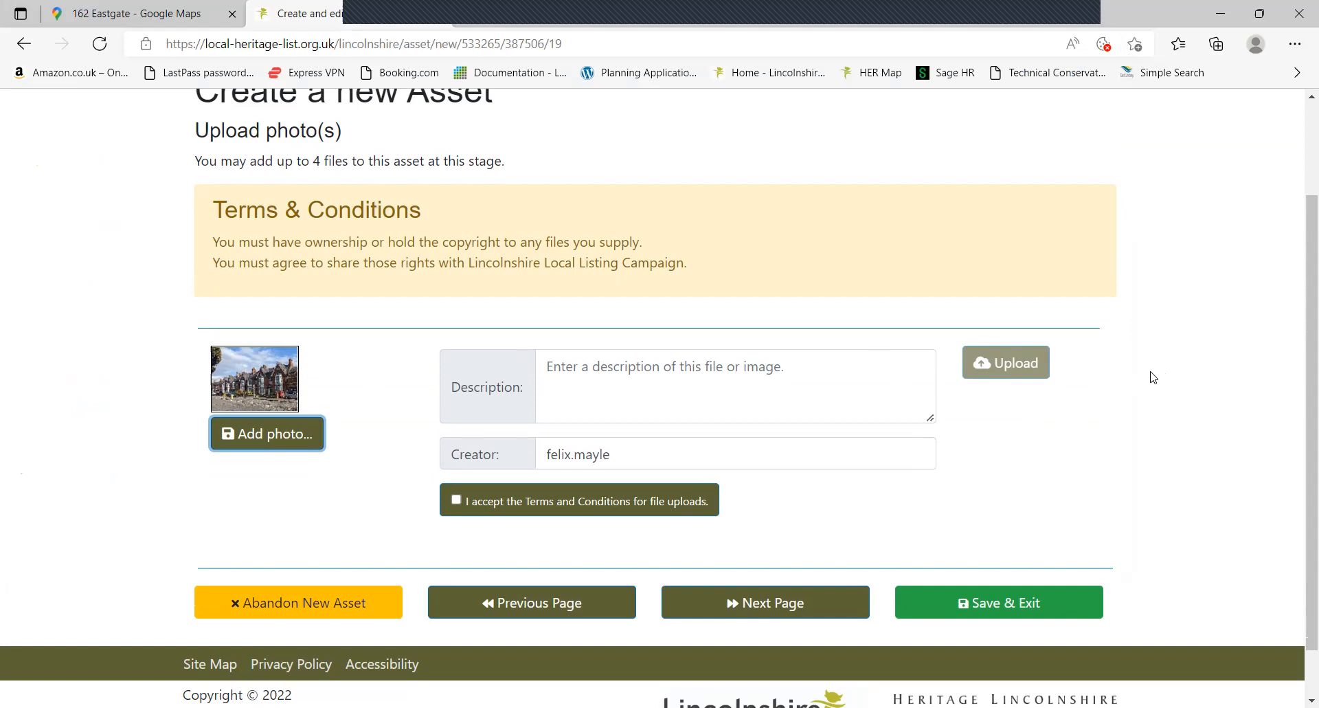
Enter 'building' as the photo description, accept the file-upload Terms and Conditions, and upload it
{"action": "scroll", "coordinate": [1086, 377], "scroll_direction": "down", "scroll_amount": 1}
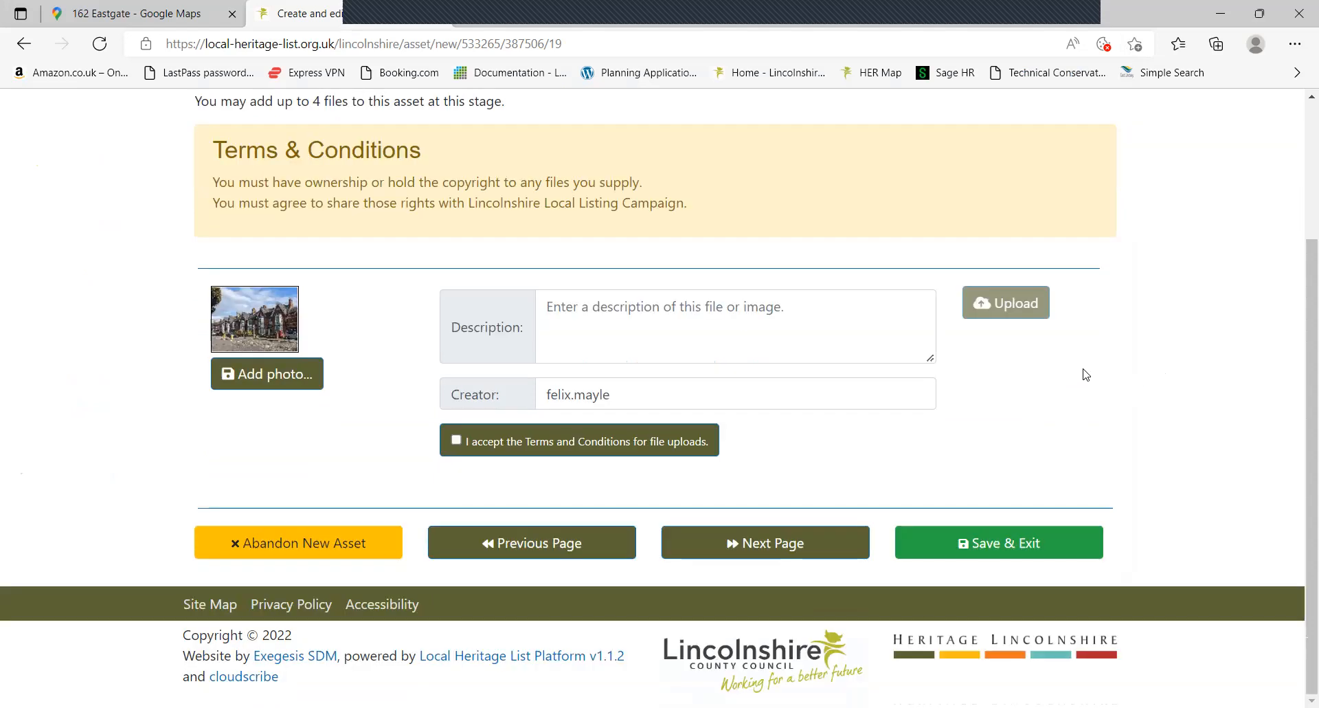
{"action": "left_click", "coordinate": [763, 337]}
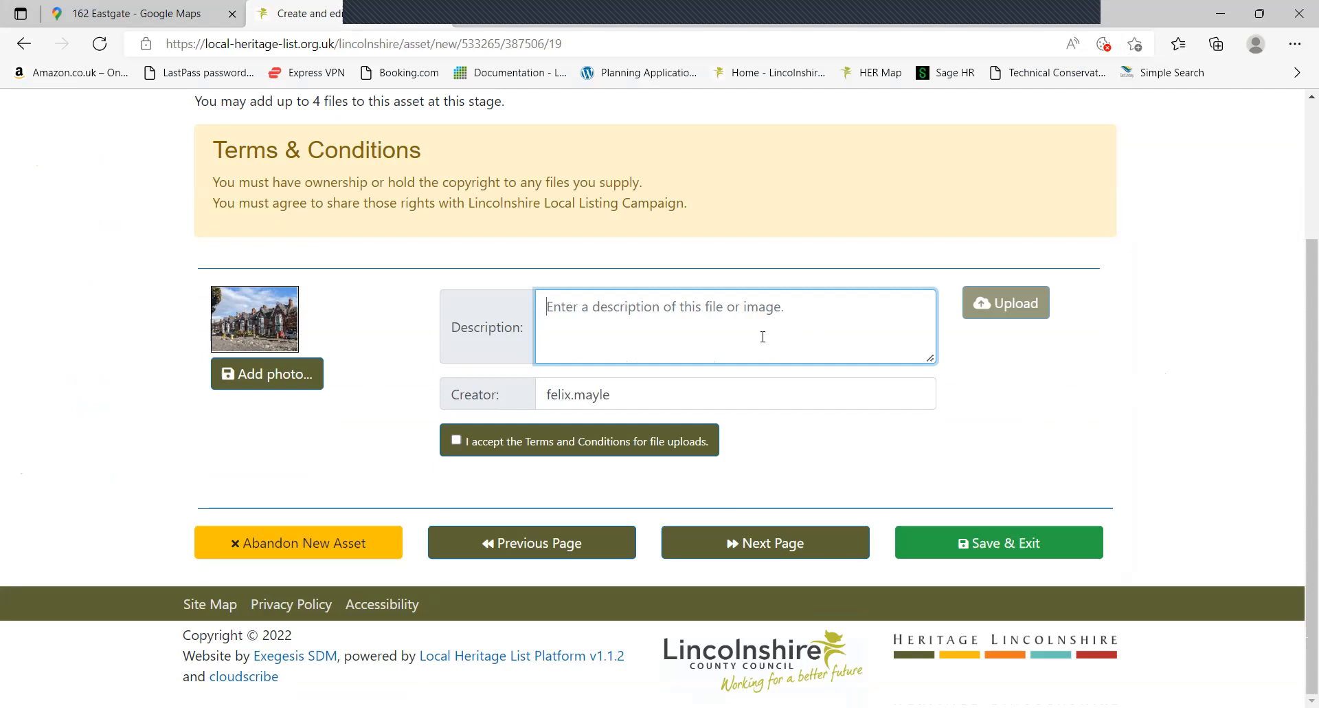
{"action": "type", "text": "buildig"}
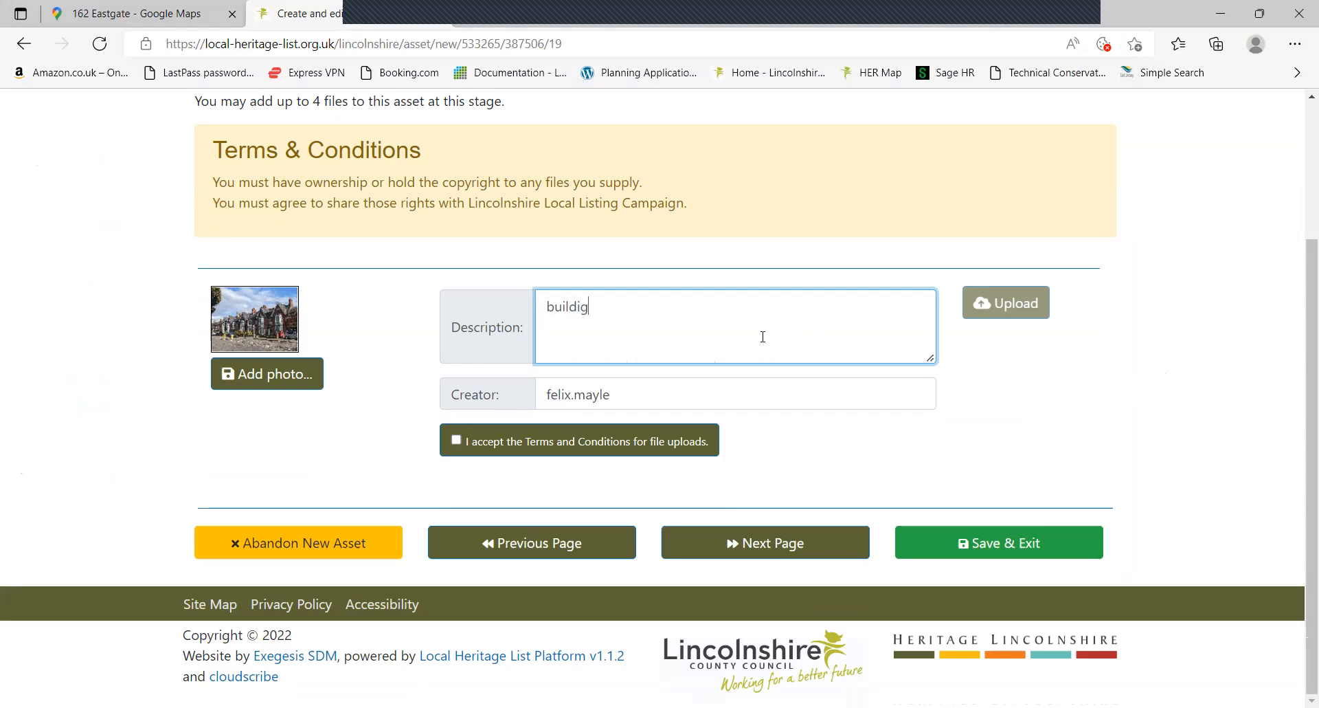
{"action": "key", "text": "BackSpace"}
{"action": "type", "text": "ng"}
{"action": "left_click", "coordinate": [481, 442]}
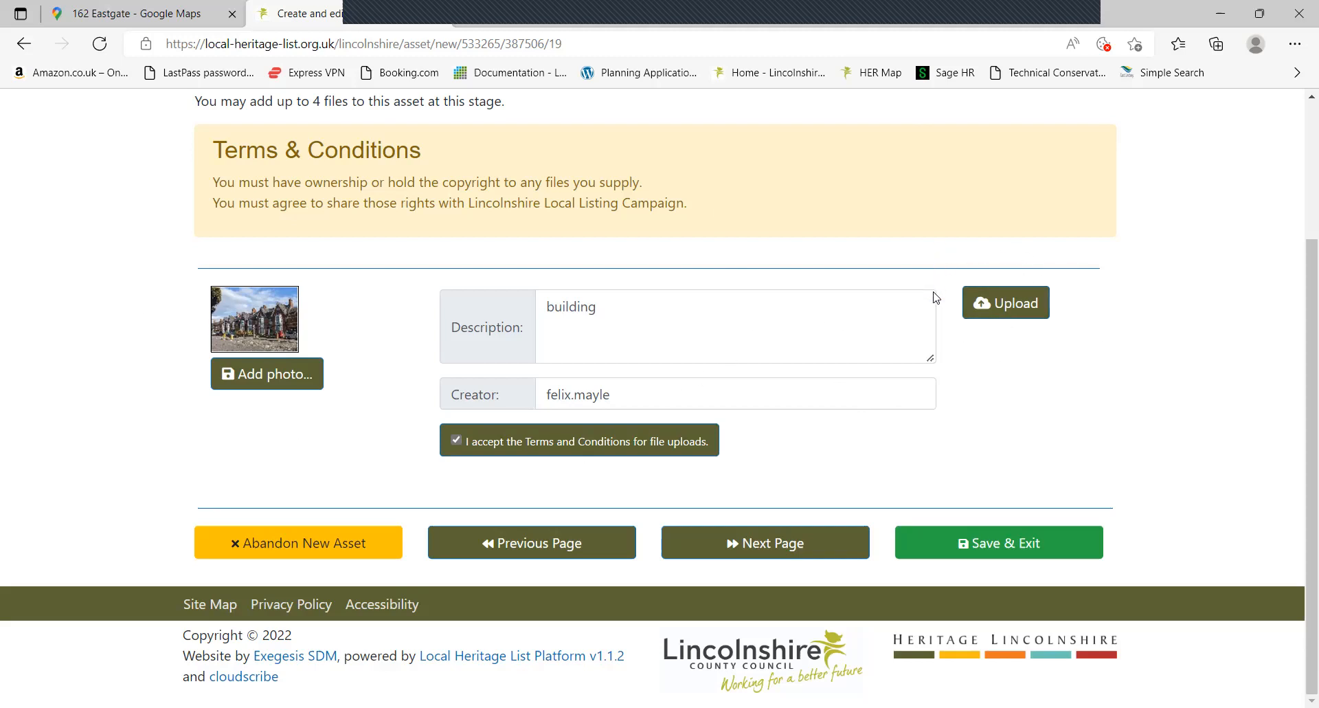
{"action": "left_click", "coordinate": [1004, 308]}
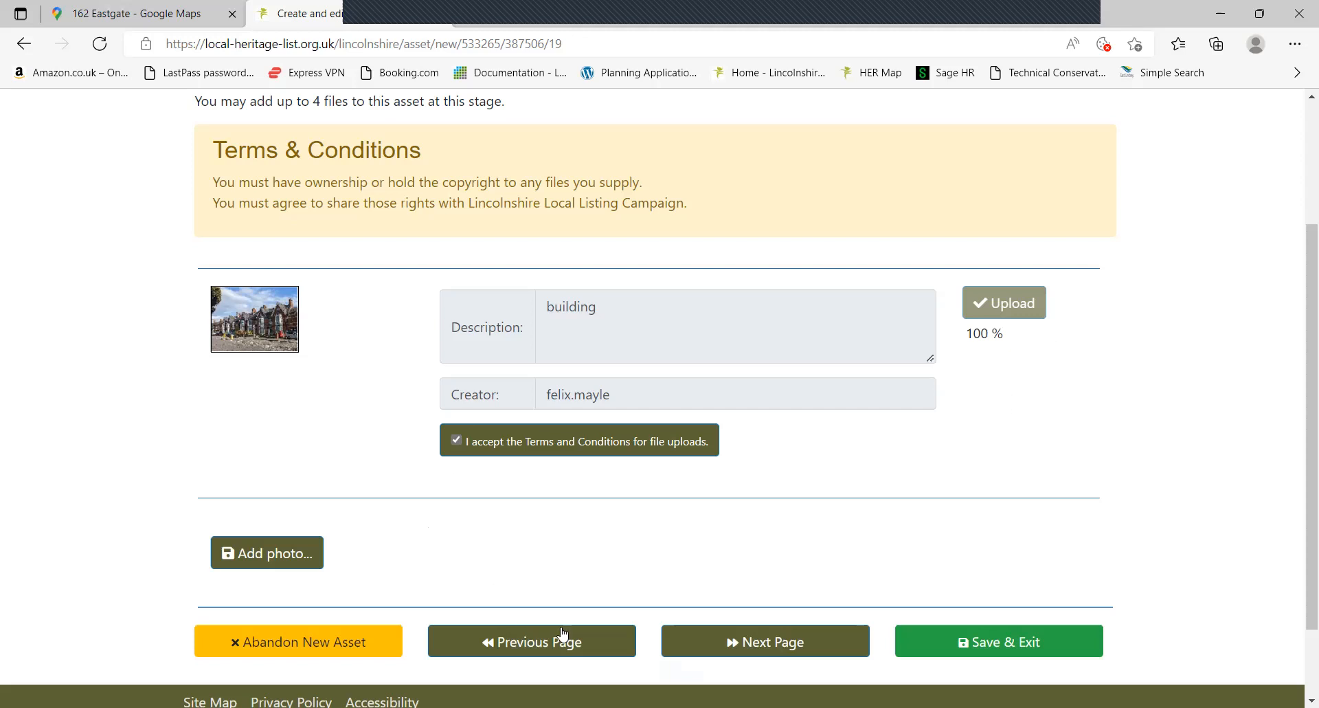
Continue to the final page, leave 'recording on behalf of someone else' unticked, and Save & Exit
{"action": "left_click", "coordinate": [771, 645]}
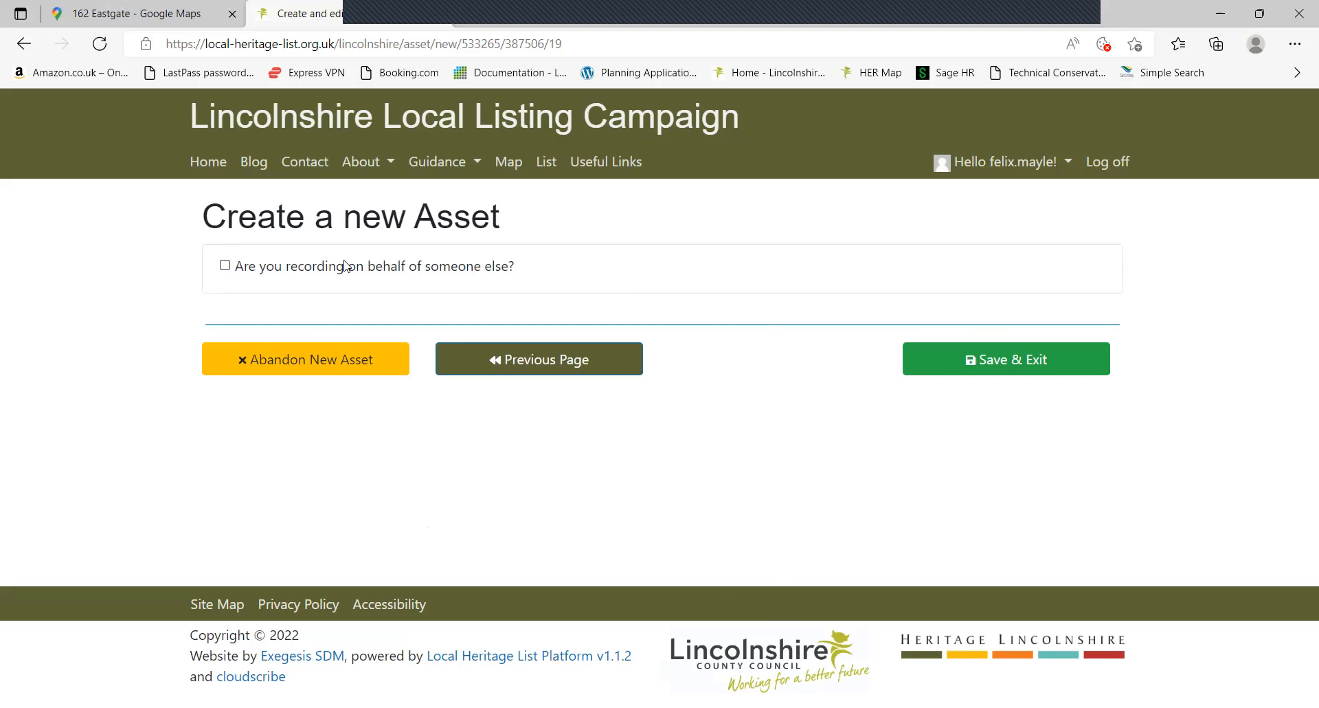
{"action": "left_click", "coordinate": [225, 265]}
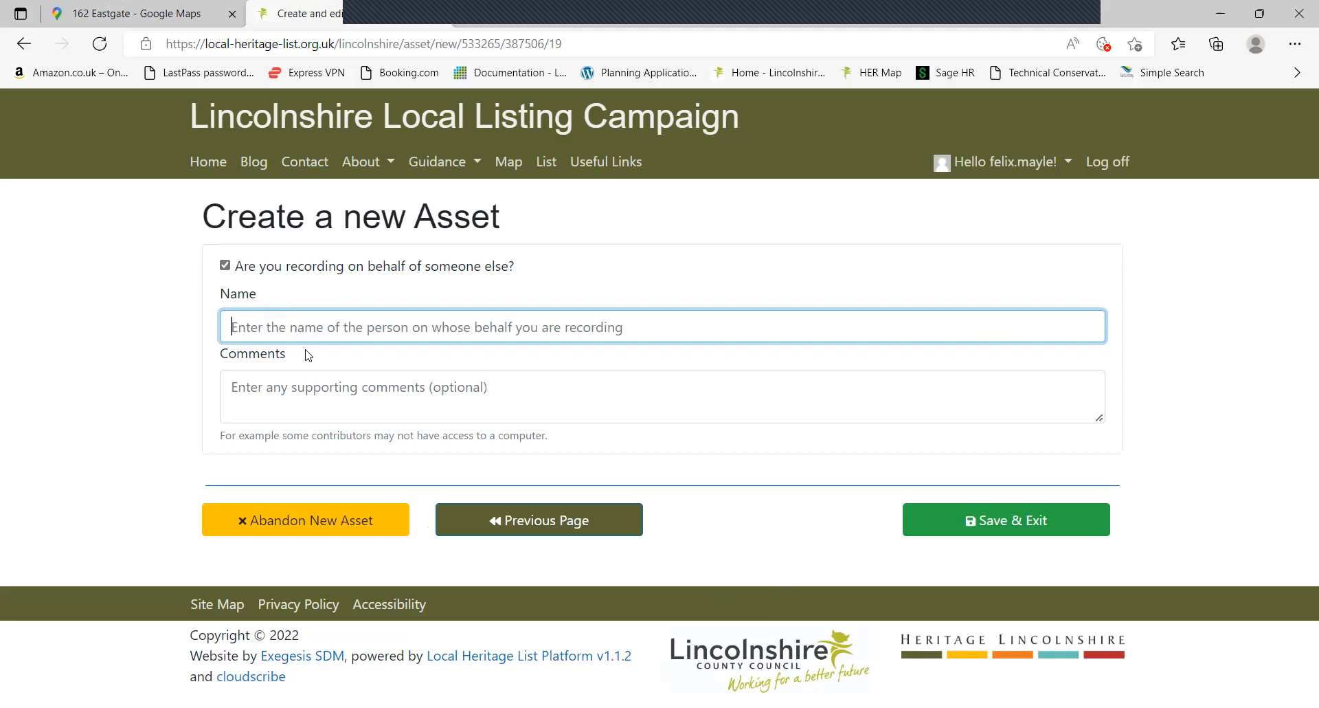
{"action": "left_click", "coordinate": [267, 268]}
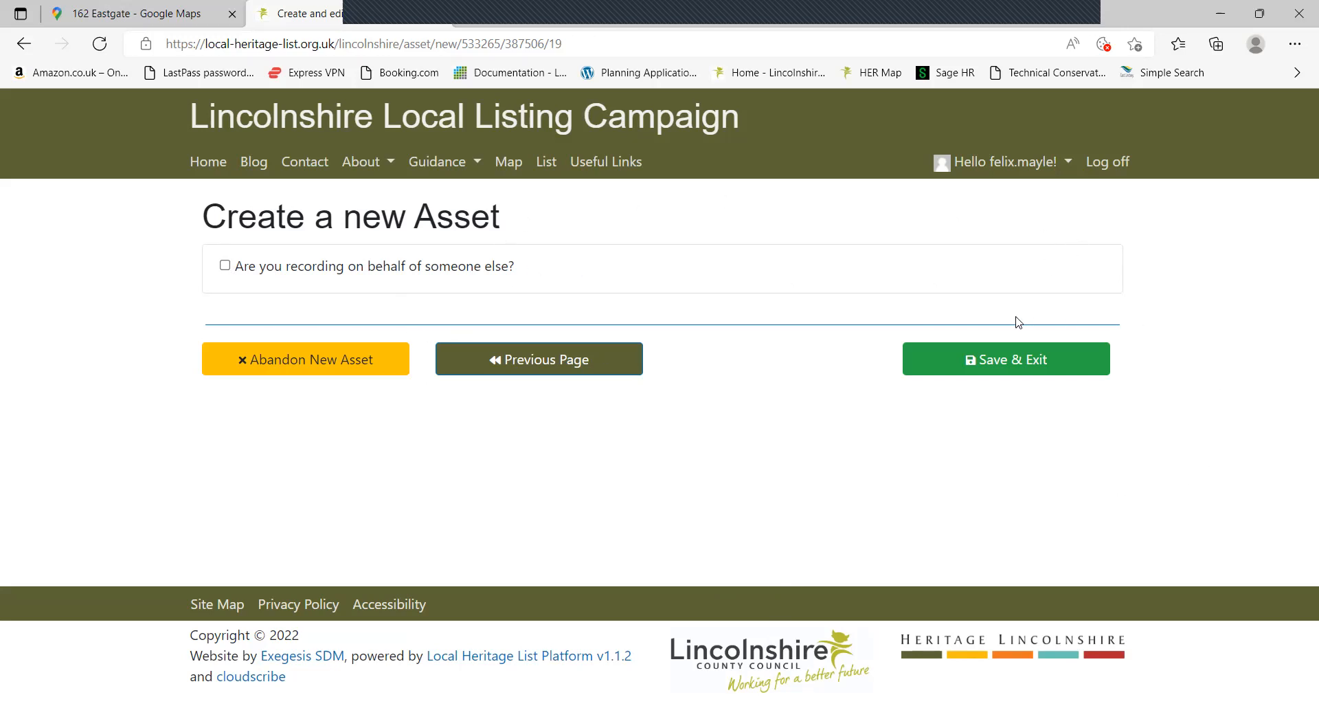
{"action": "left_click", "coordinate": [1009, 367]}
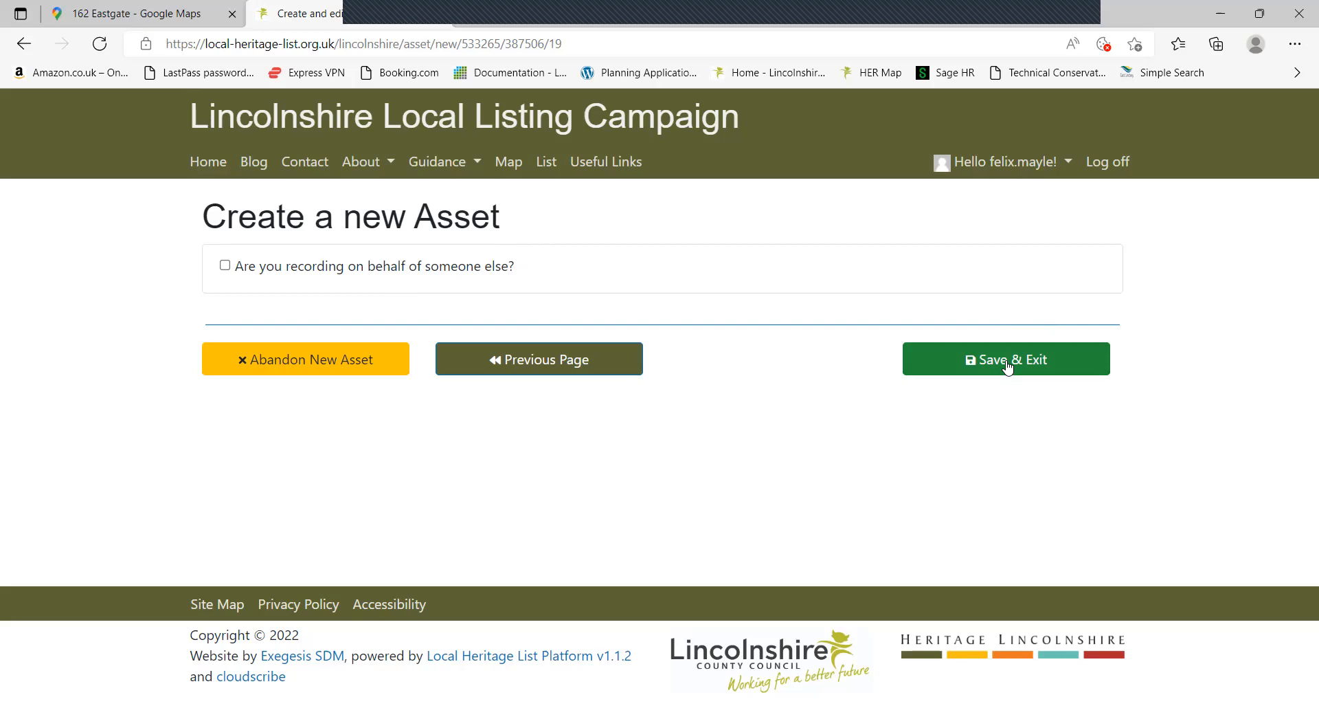
{"action": "left_click", "coordinate": [1075, 374]}
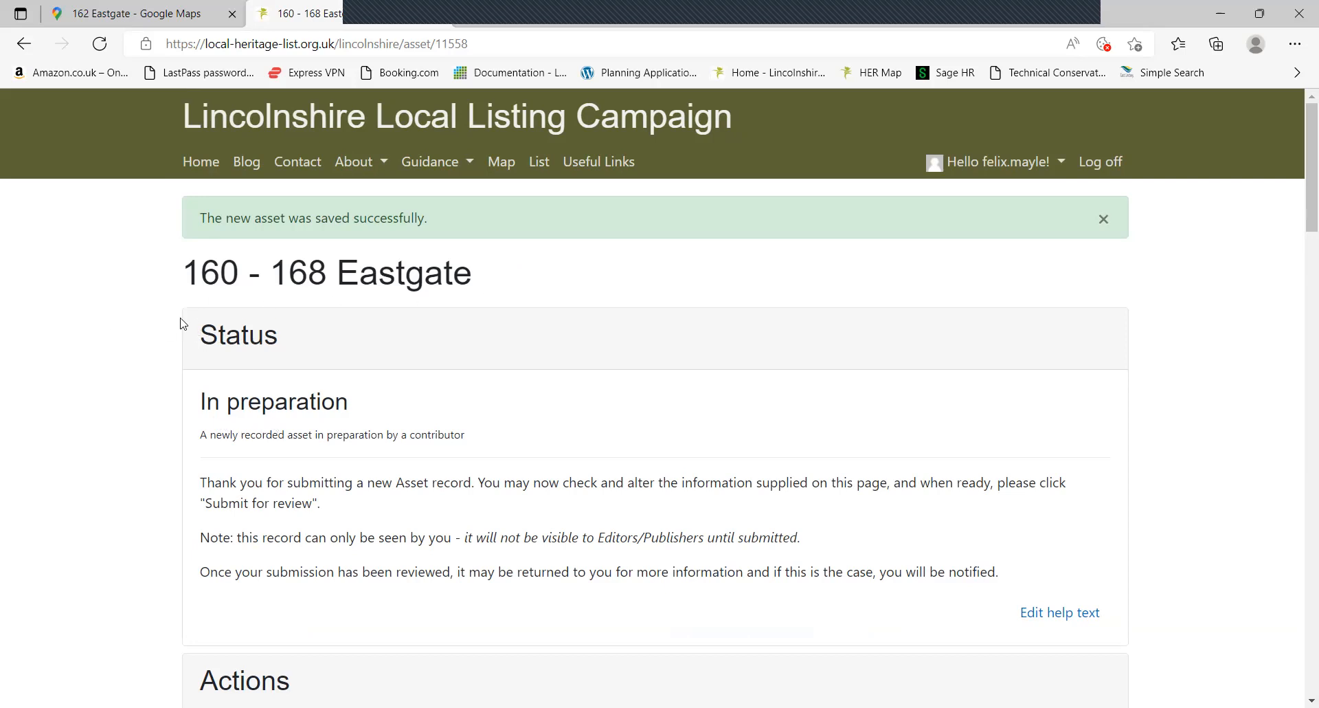
{"action": "scroll", "coordinate": [154, 333], "scroll_direction": "down", "scroll_amount": 3}
{"action": "scroll", "coordinate": [158, 333], "scroll_direction": "down", "scroll_amount": 3}
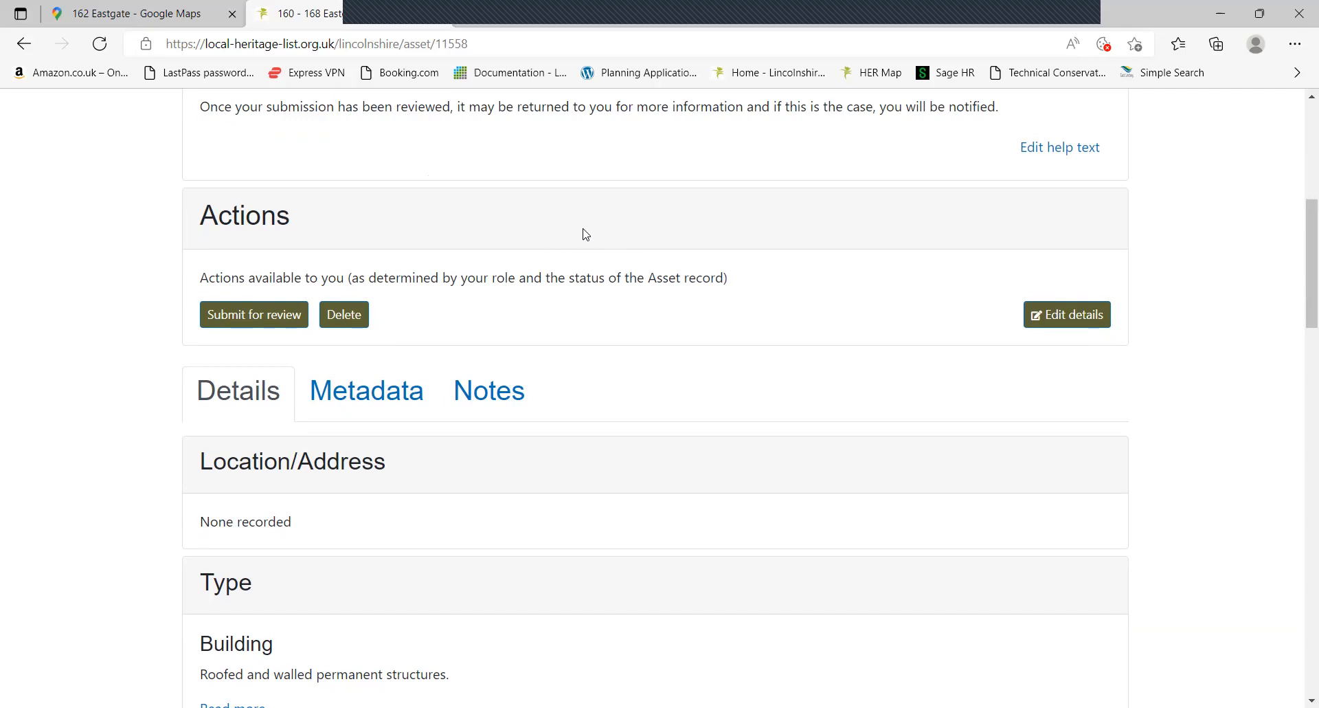
{"action": "scroll", "coordinate": [127, 359], "scroll_direction": "down", "scroll_amount": 1}
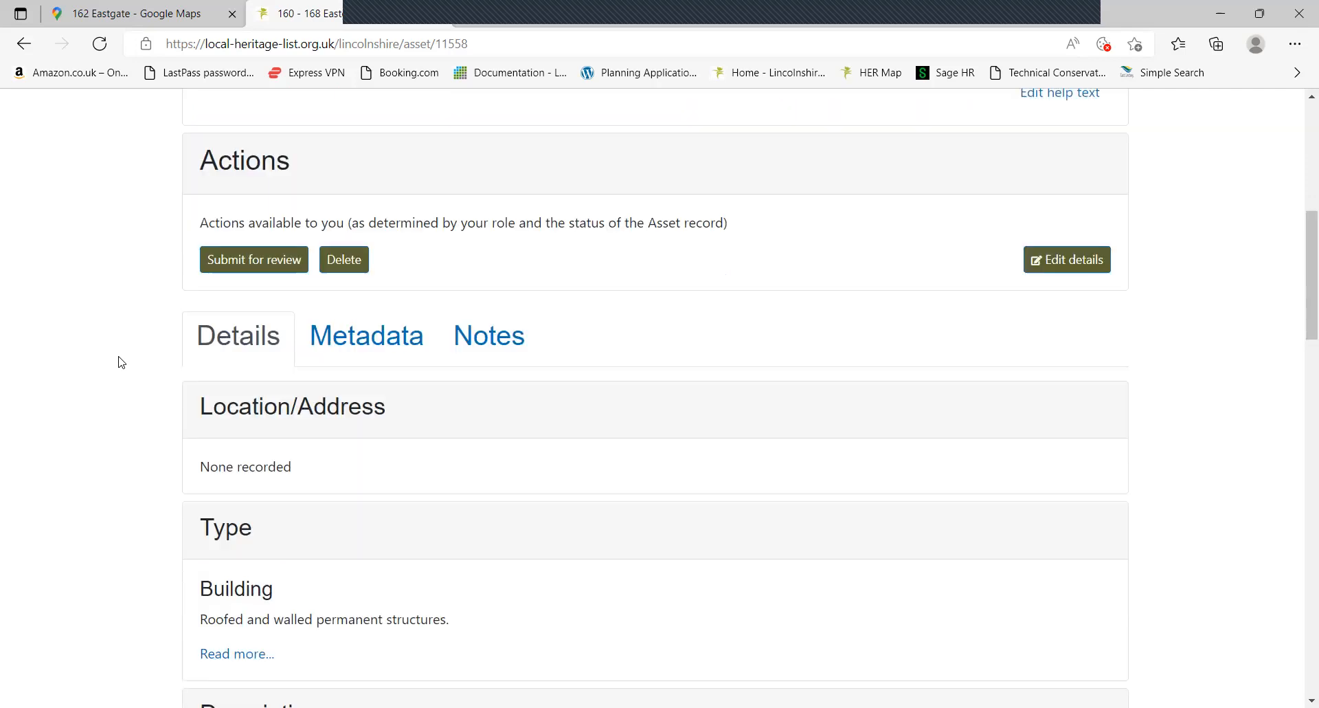
{"action": "scroll", "coordinate": [122, 362], "scroll_direction": "down", "scroll_amount": 4}
{"action": "scroll", "coordinate": [125, 360], "scroll_direction": "down", "scroll_amount": 2}
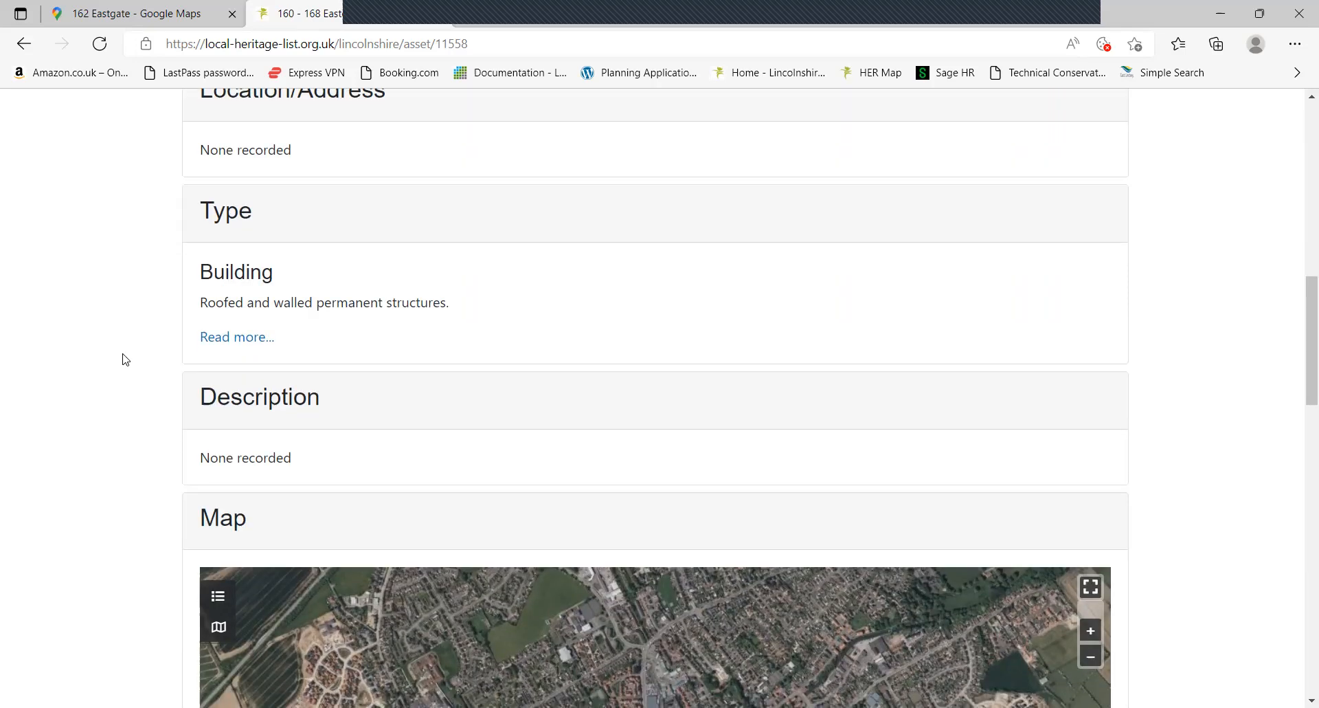
{"action": "scroll", "coordinate": [126, 359], "scroll_direction": "down", "scroll_amount": 7}
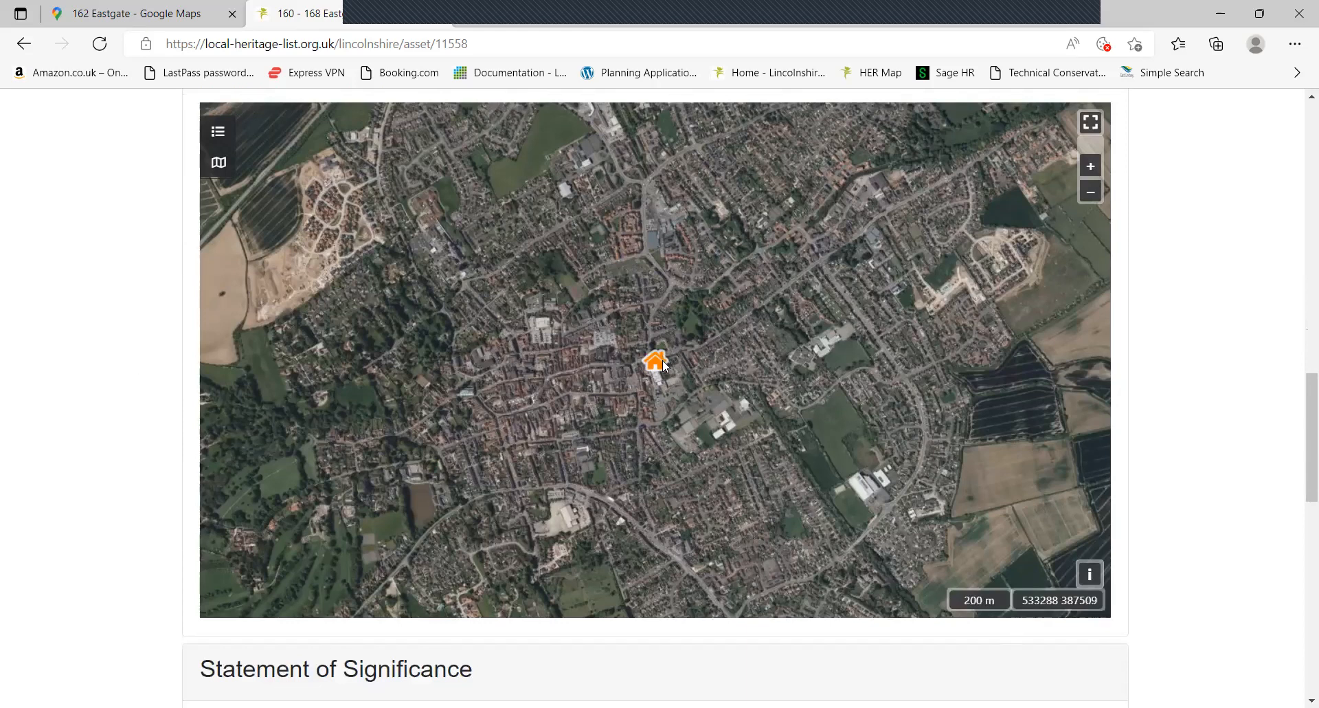
{"action": "scroll", "coordinate": [663, 369], "scroll_direction": "up", "scroll_amount": 2}
{"action": "scroll", "coordinate": [664, 369], "scroll_direction": "up", "scroll_amount": 2}
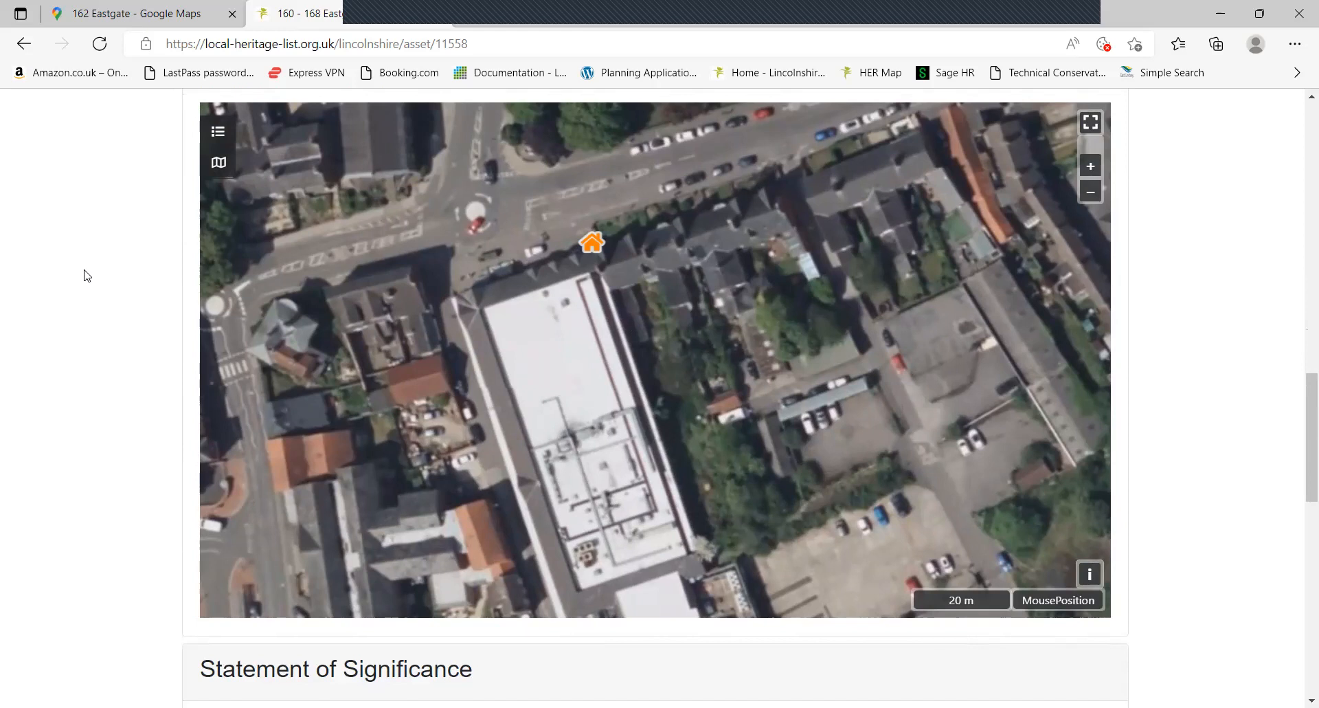
{"action": "scroll", "coordinate": [84, 279], "scroll_direction": "down", "scroll_amount": 10}
{"action": "scroll", "coordinate": [102, 204], "scroll_direction": "up", "scroll_amount": 3}
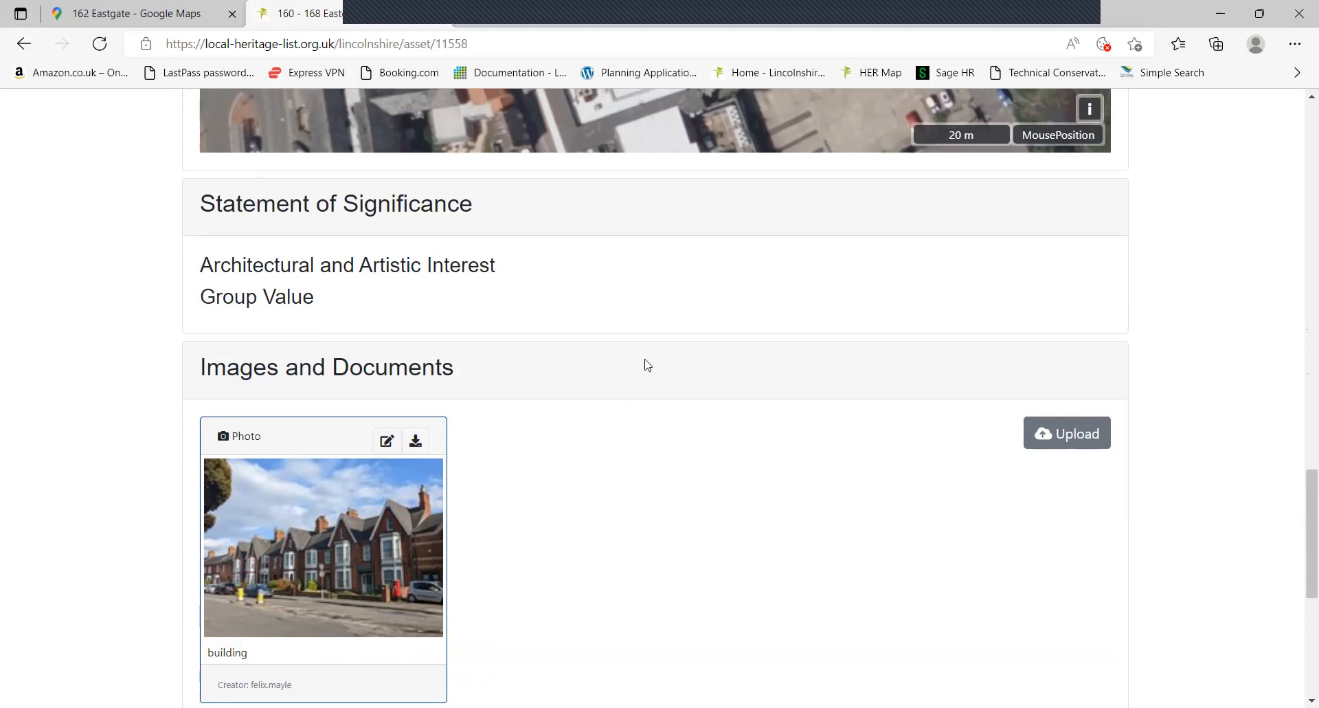
{"action": "scroll", "coordinate": [597, 468], "scroll_direction": "down", "scroll_amount": 3}
{"action": "scroll", "coordinate": [171, 374], "scroll_direction": "down", "scroll_amount": 4}
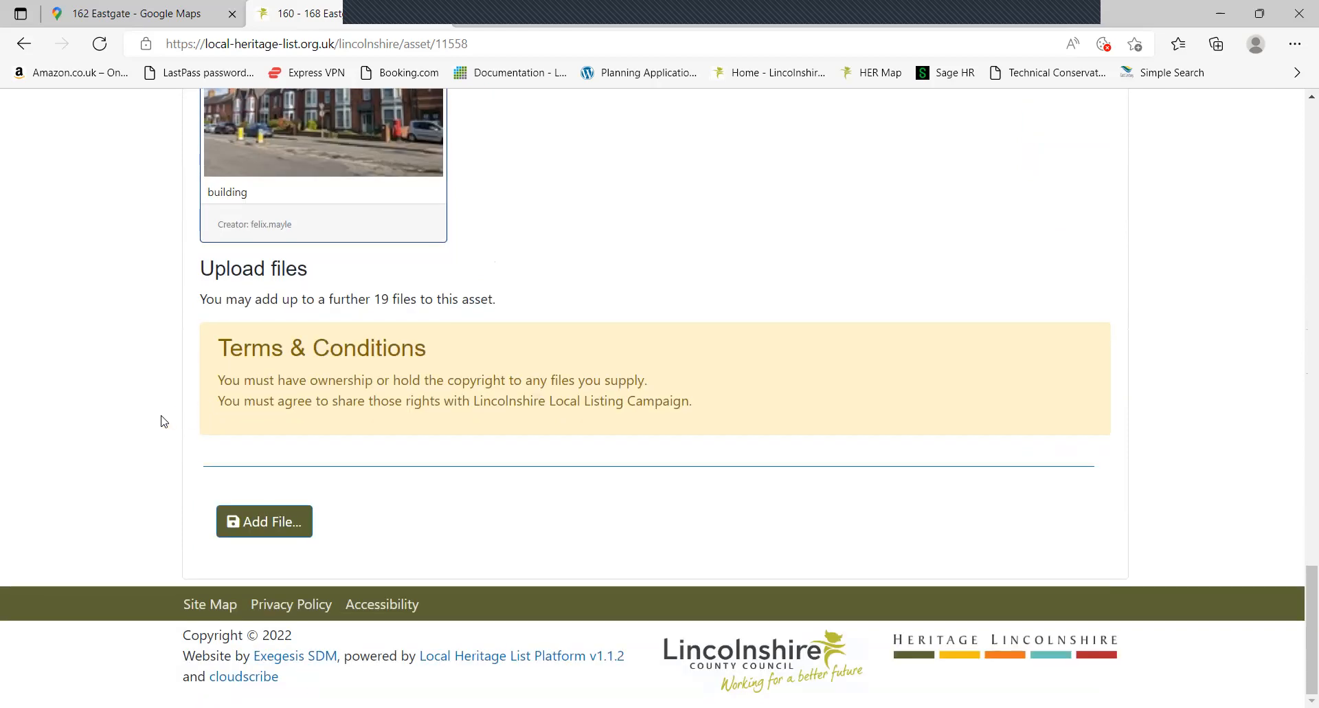
{"action": "scroll", "coordinate": [161, 421], "scroll_direction": "up", "scroll_amount": 1}
{"action": "scroll", "coordinate": [233, 519], "scroll_direction": "up", "scroll_amount": 1}
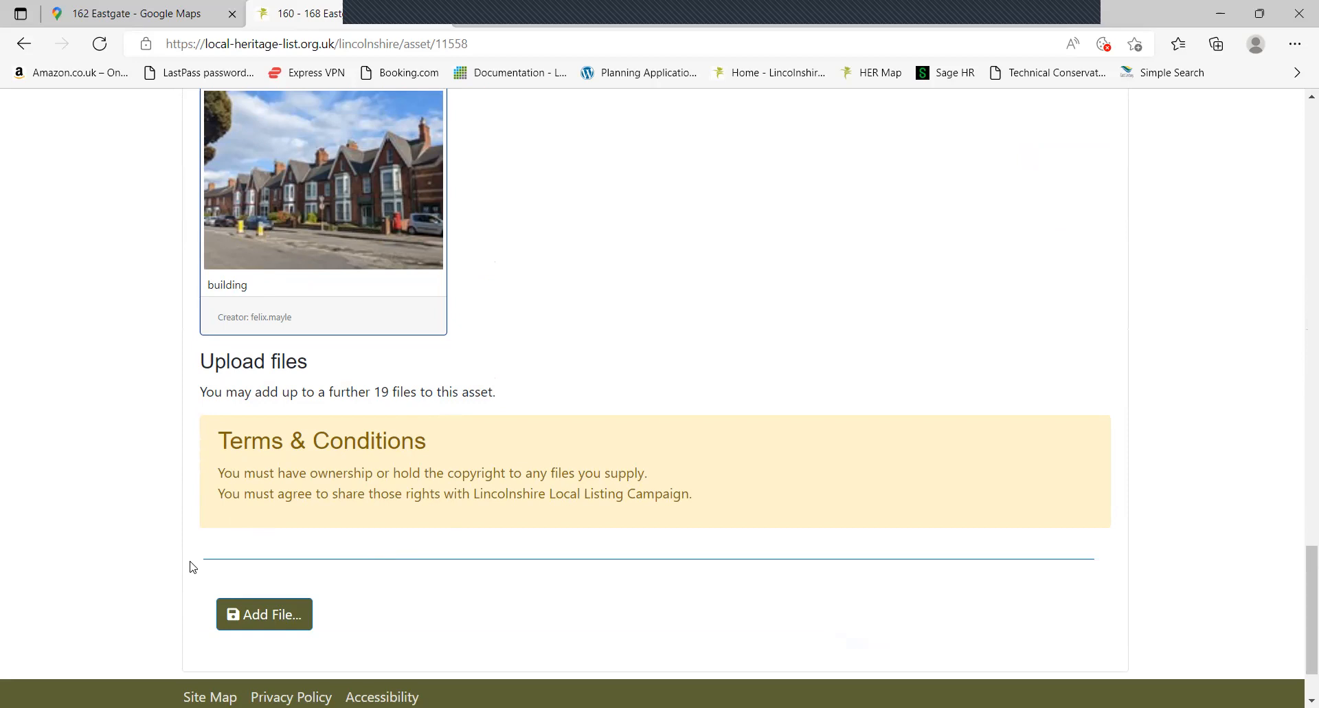
{"action": "scroll", "coordinate": [177, 440], "scroll_direction": "up", "scroll_amount": 1}
{"action": "scroll", "coordinate": [185, 439], "scroll_direction": "up", "scroll_amount": 20}
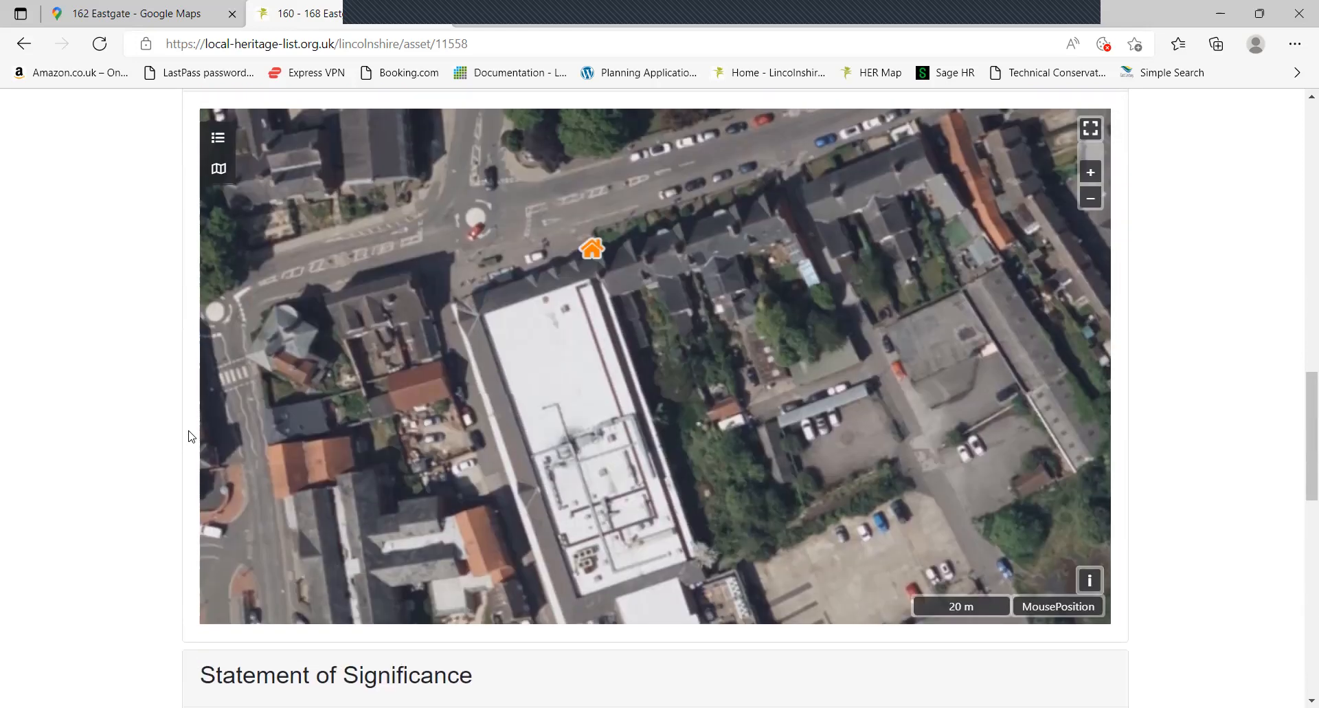
{"action": "scroll", "coordinate": [191, 437], "scroll_direction": "up", "scroll_amount": 5}
{"action": "scroll", "coordinate": [192, 437], "scroll_direction": "down", "scroll_amount": 3}
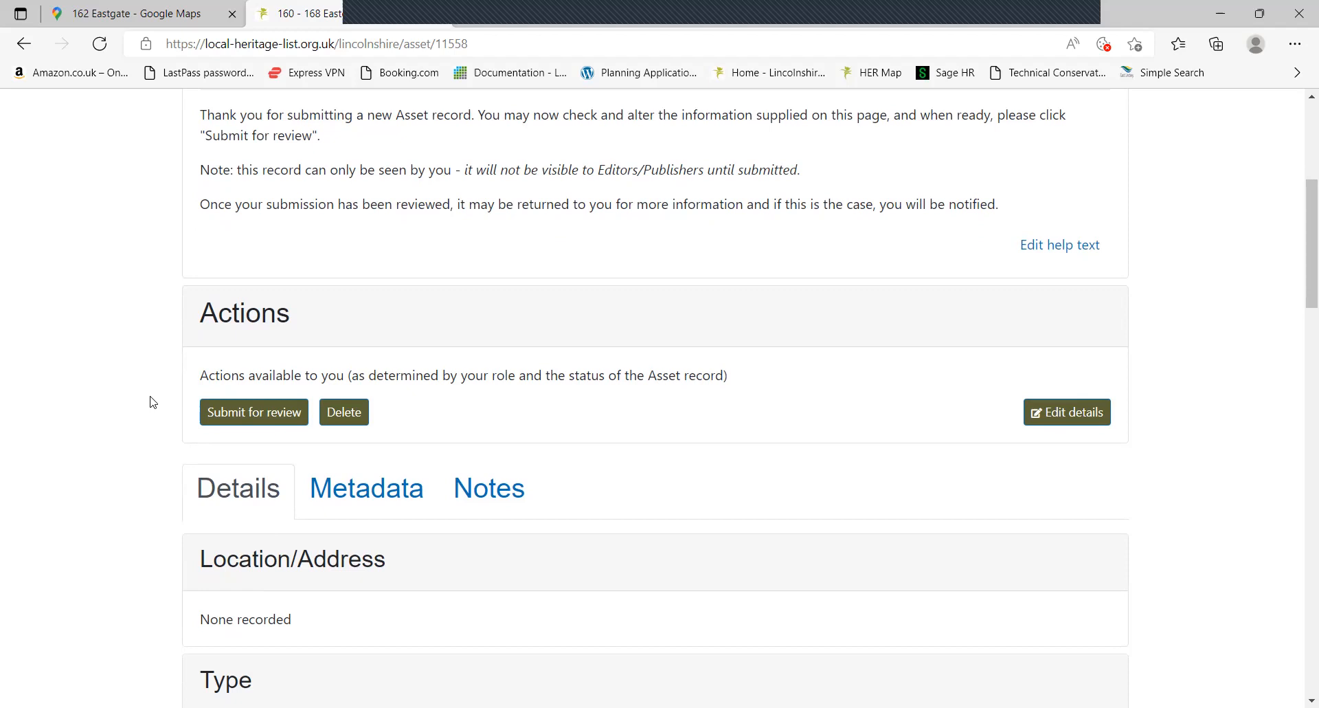
Submit the record for review and confirm, then pan the asset map around the Eastgate marker
{"action": "left_click", "coordinate": [273, 414]}
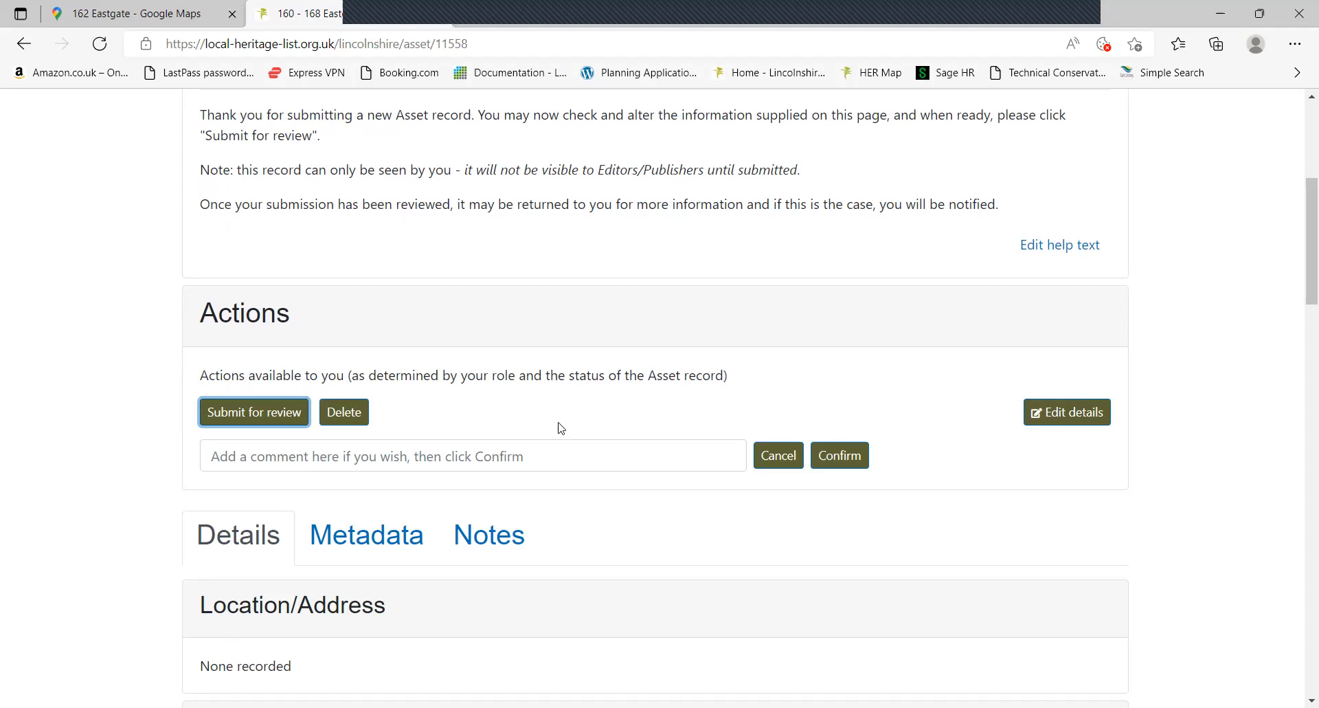
{"action": "left_click", "coordinate": [839, 457]}
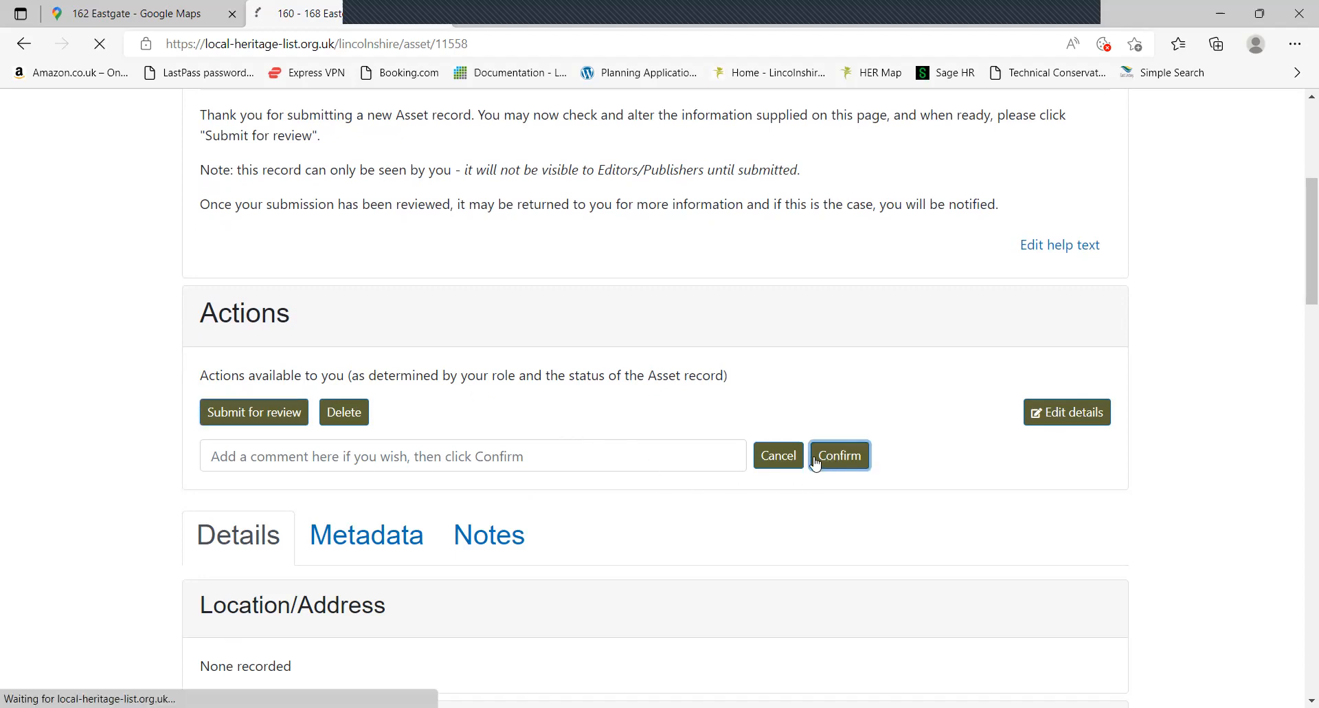
{"action": "scroll", "coordinate": [62, 374], "scroll_direction": "down", "scroll_amount": 15}
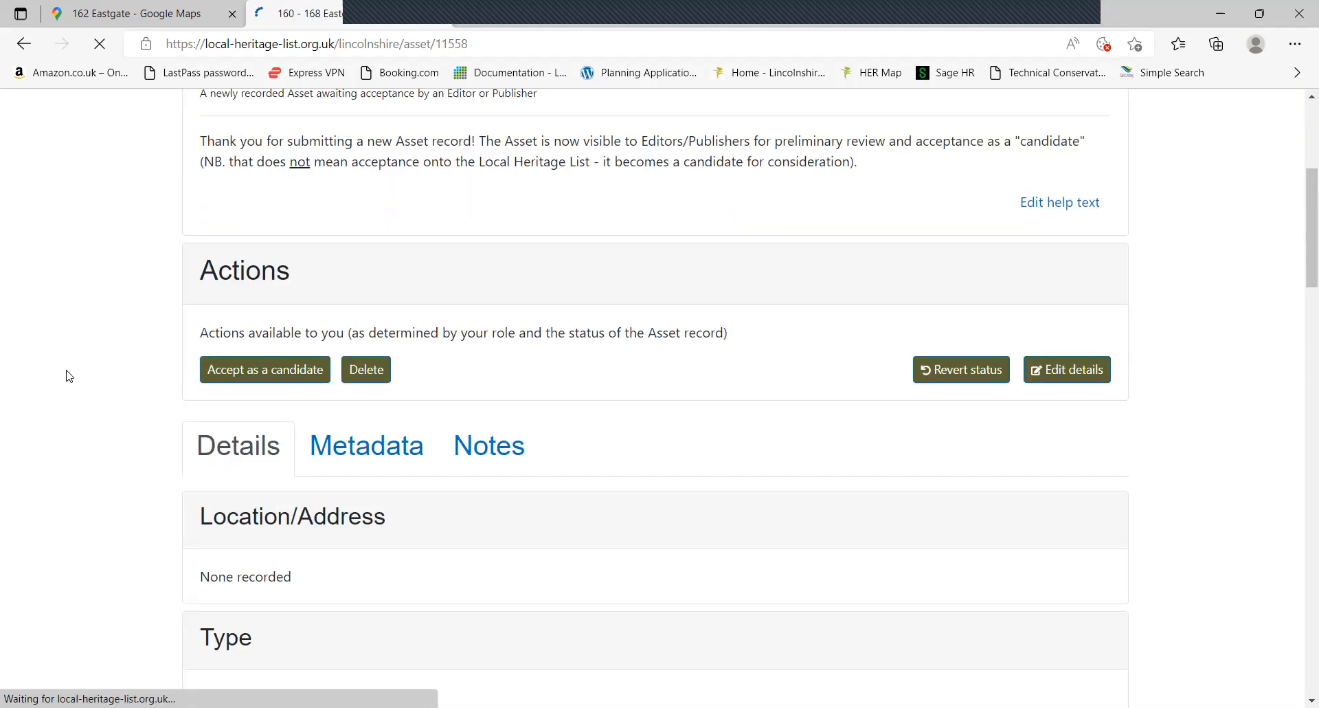
{"action": "scroll", "coordinate": [102, 374], "scroll_direction": "down", "scroll_amount": 3}
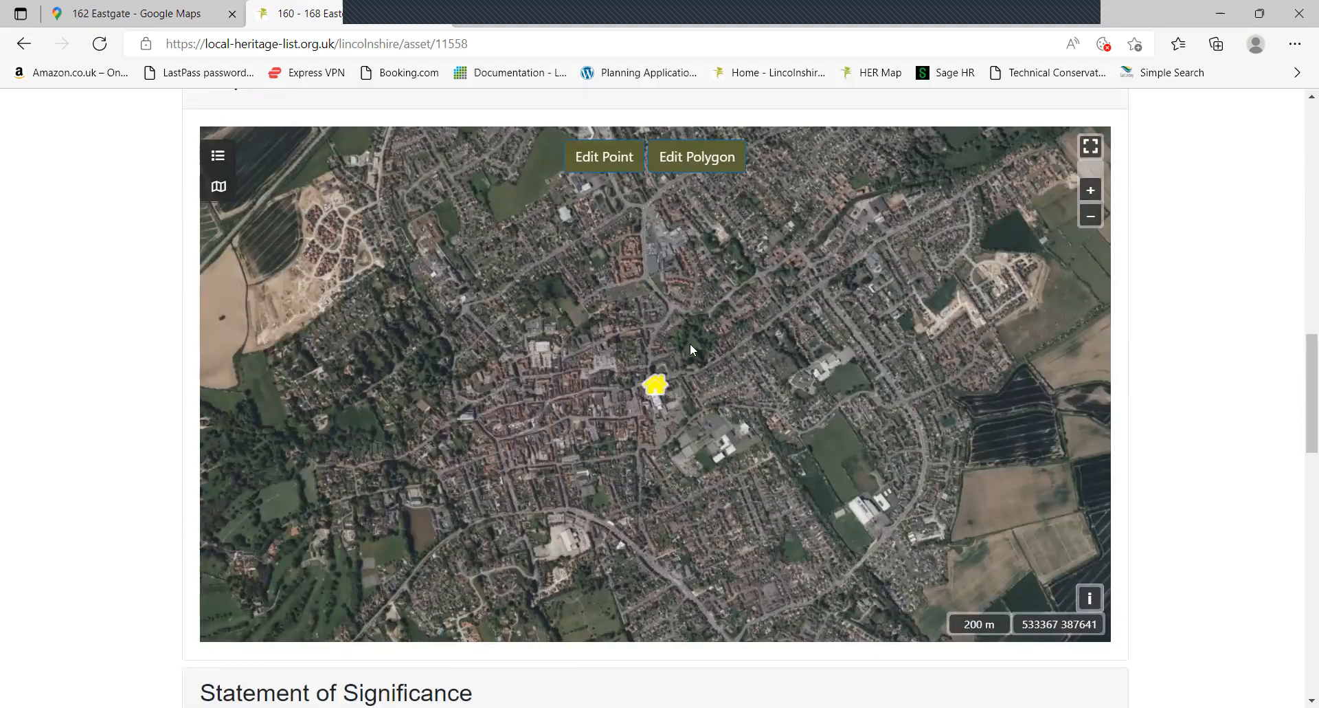
{"action": "scroll", "coordinate": [670, 387], "scroll_direction": "up", "scroll_amount": 4}
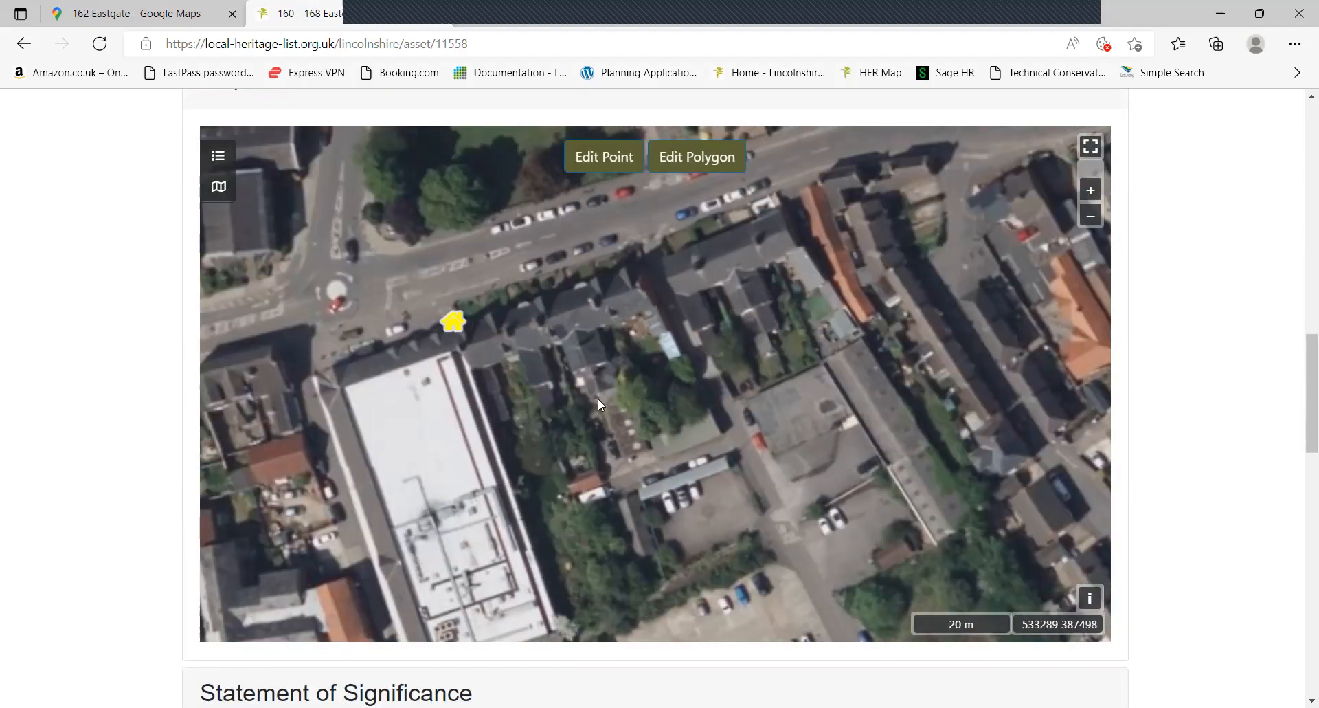
{"action": "left_click_drag", "start_coordinate": [598, 398], "coordinate": [647, 476]}
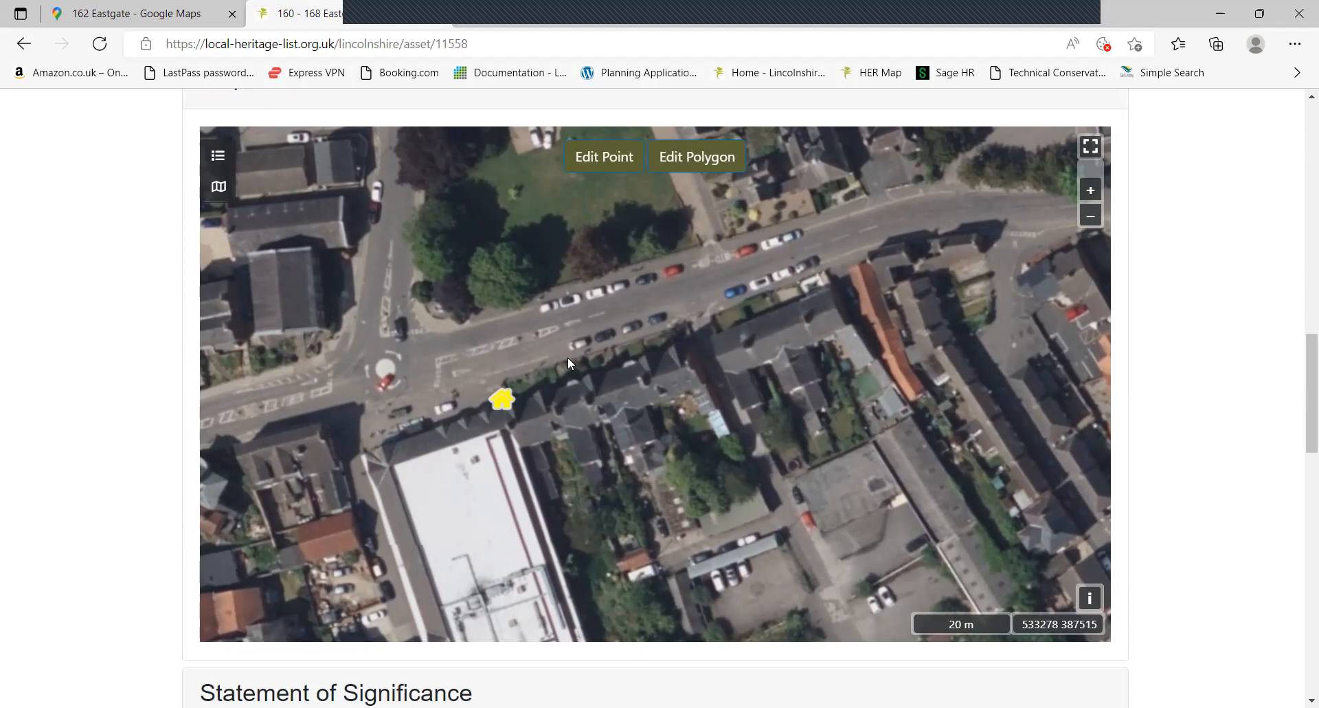
Draw a four-corner polygon around the terrace starting at the asset marker, close it and save
{"action": "left_click", "coordinate": [681, 165]}
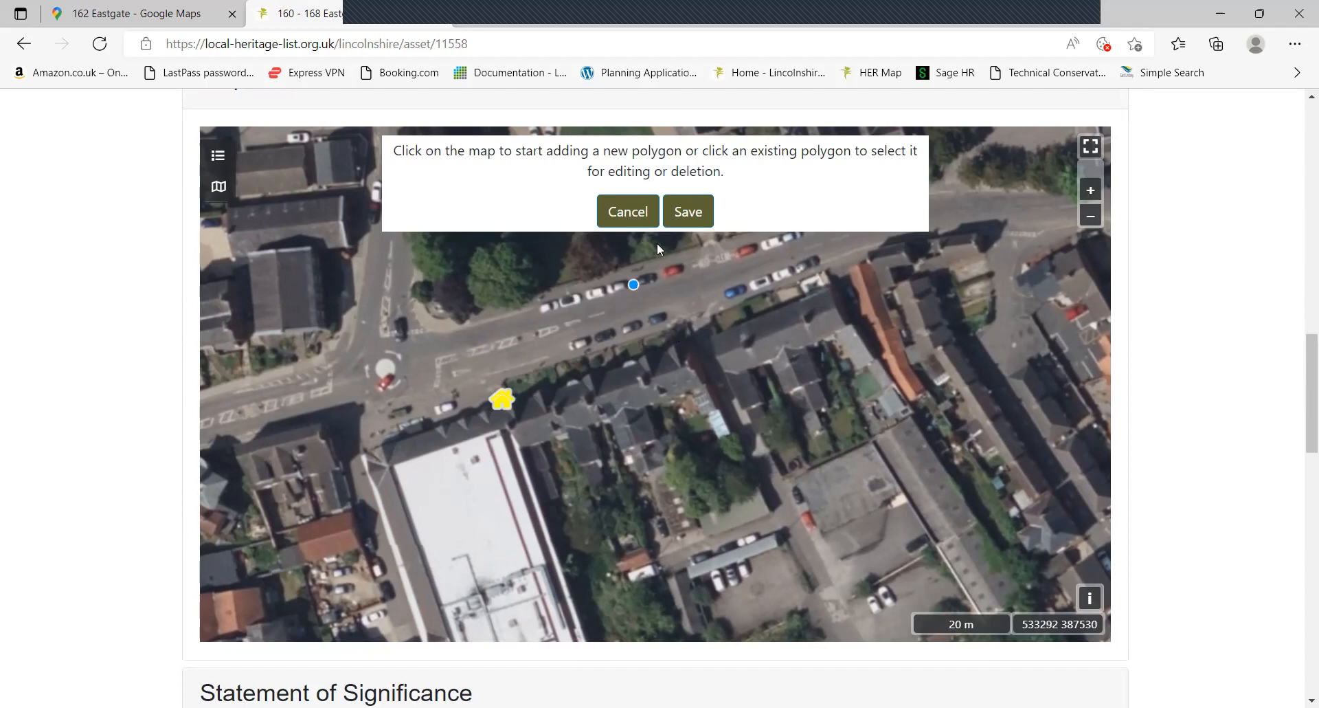
{"action": "left_click", "coordinate": [512, 399]}
{"action": "left_click", "coordinate": [675, 331]}
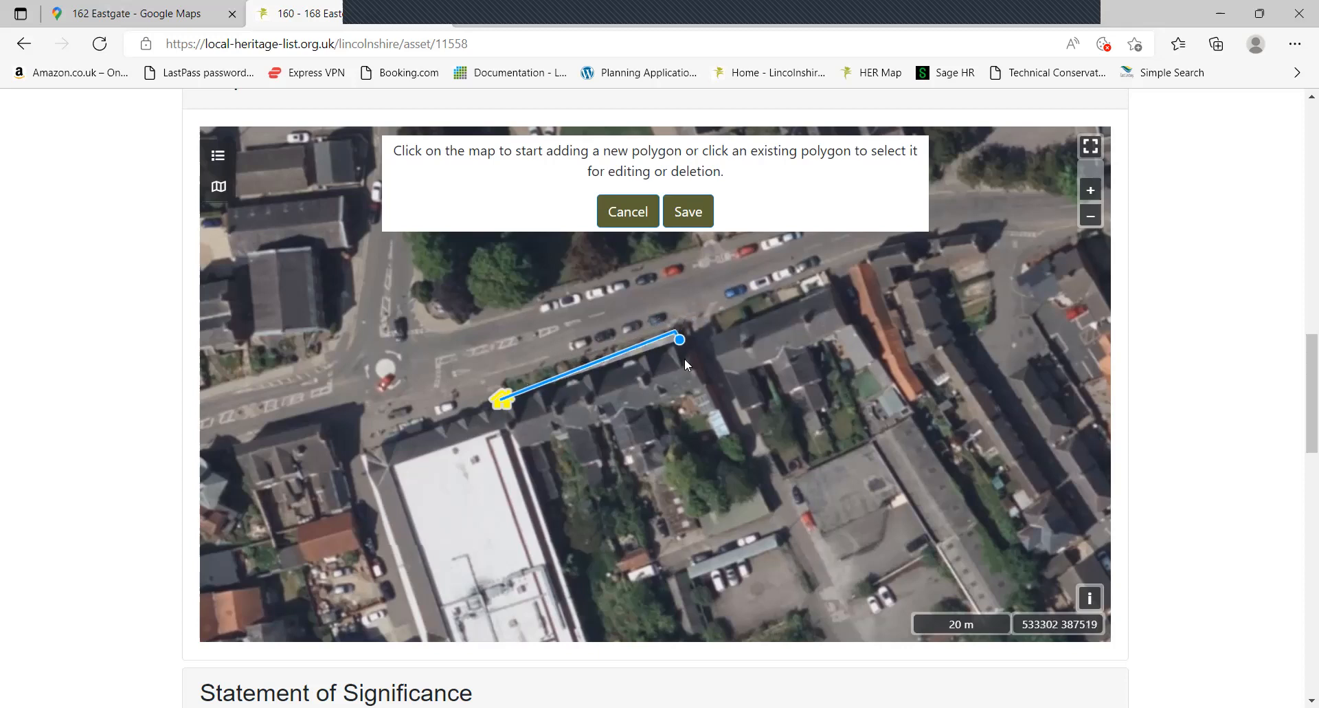
{"action": "left_click", "coordinate": [714, 406]}
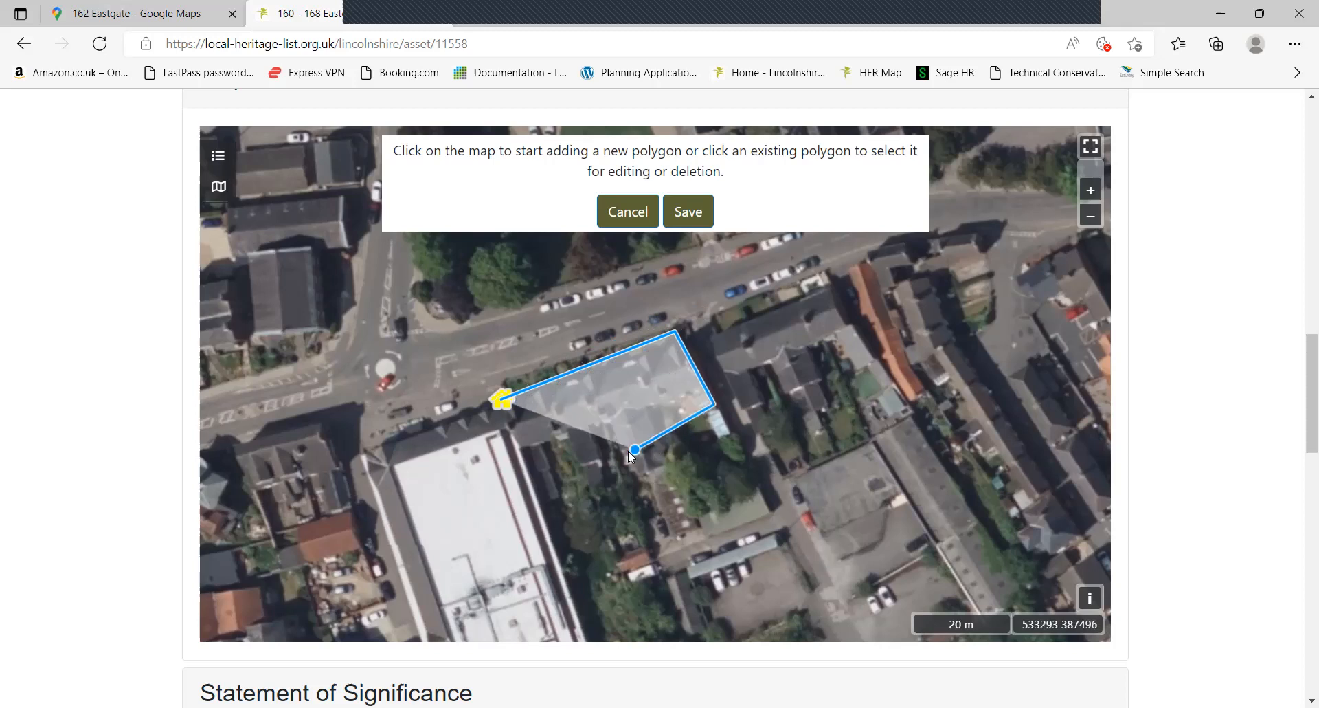
{"action": "left_click", "coordinate": [536, 489]}
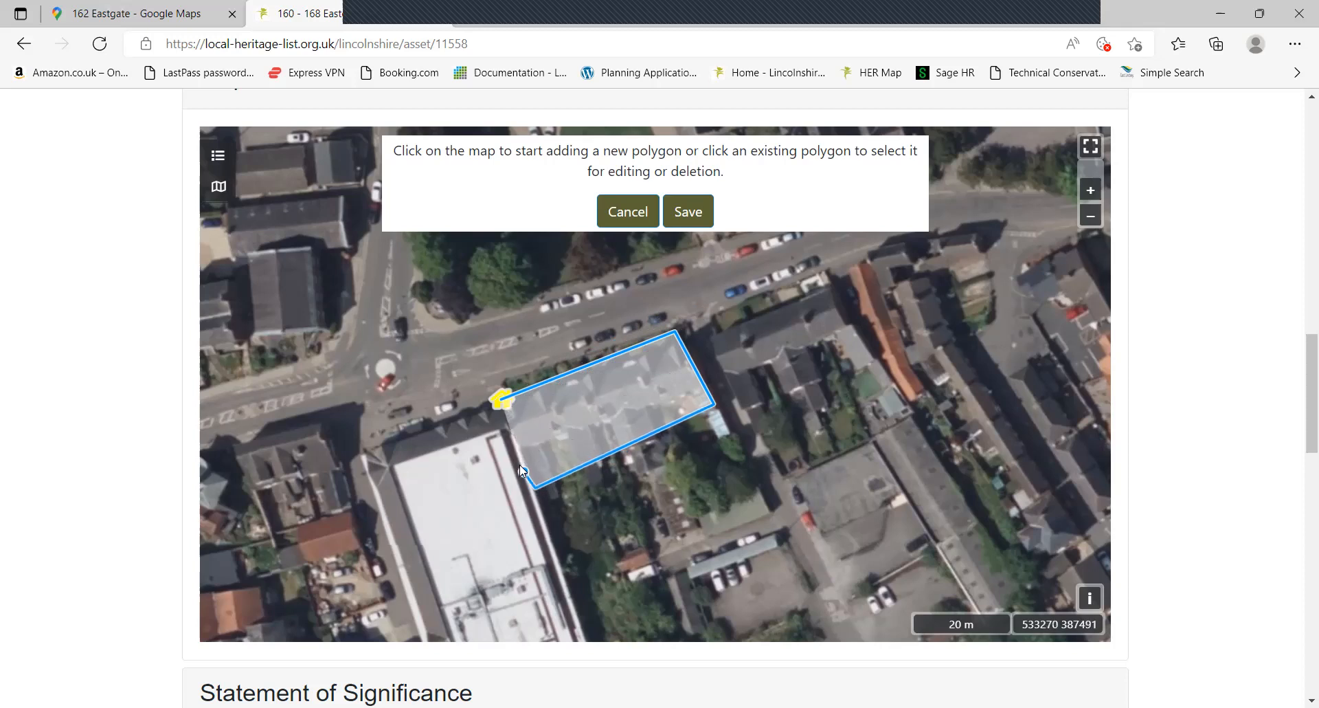
{"action": "left_click", "coordinate": [504, 400]}
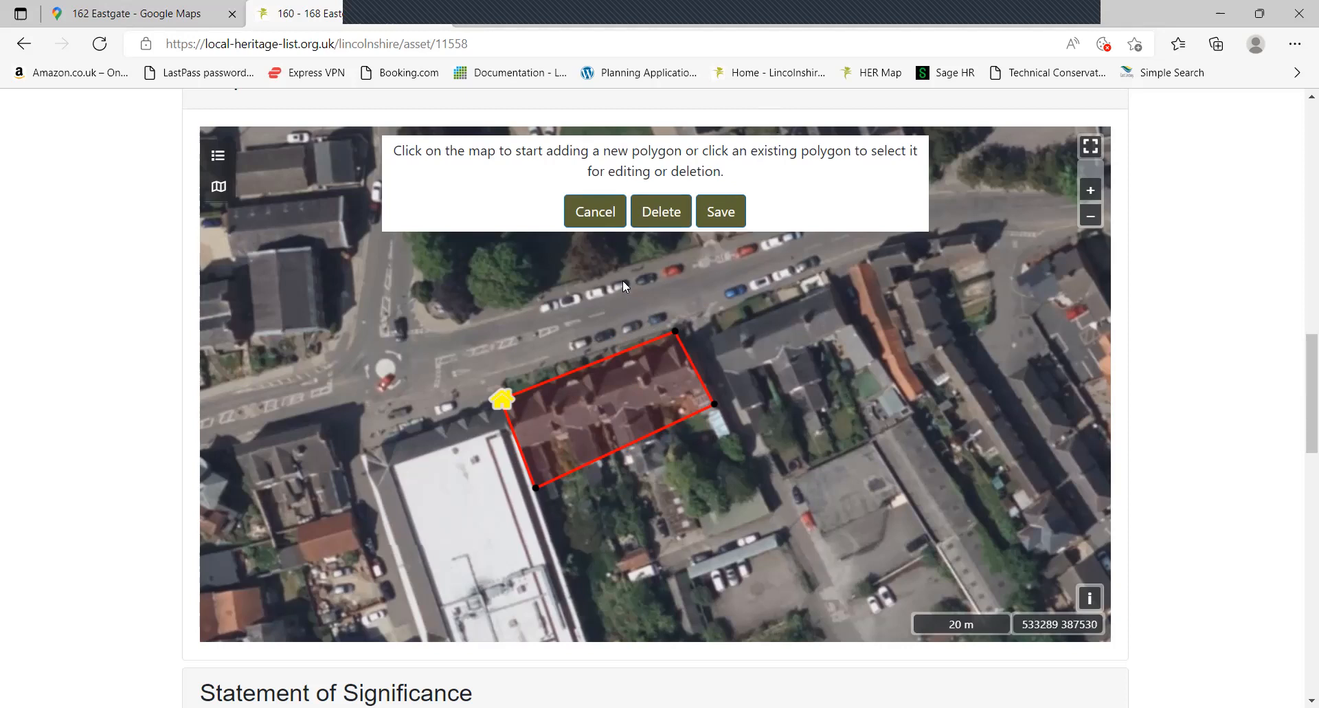
{"action": "left_click", "coordinate": [720, 222]}
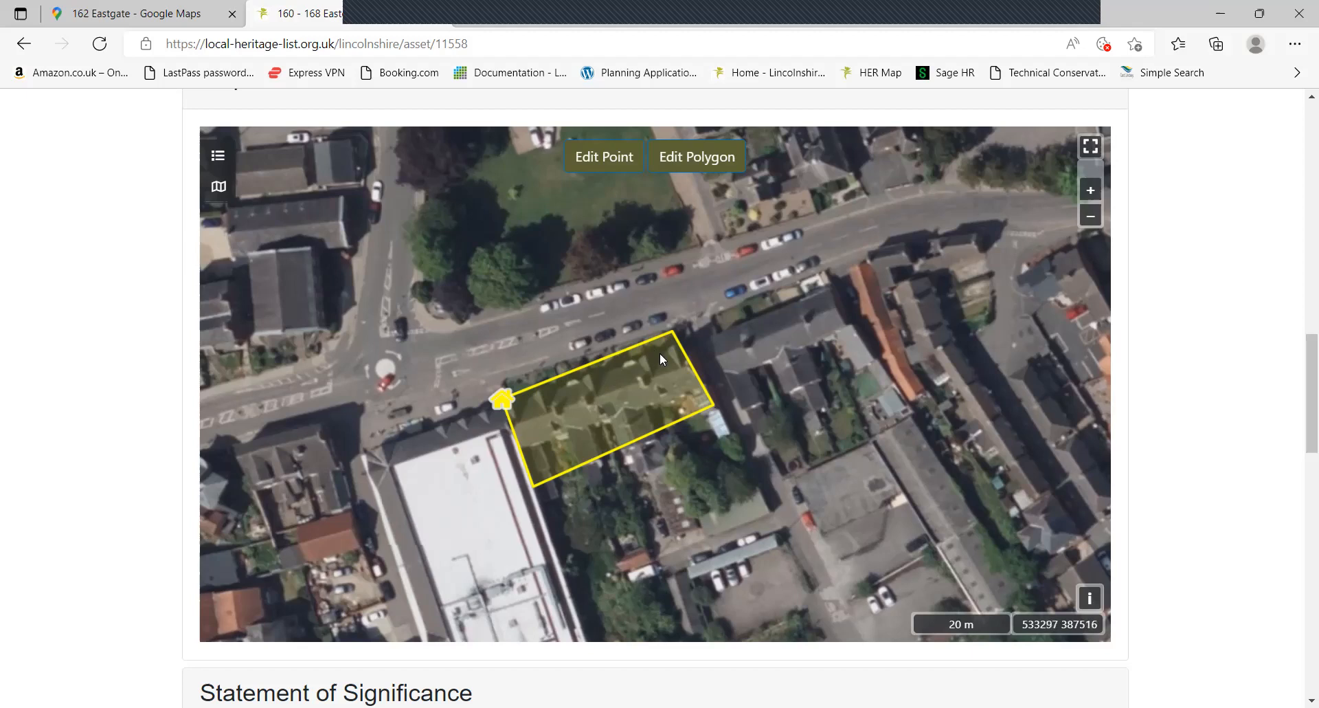
{"action": "scroll", "coordinate": [1185, 364], "scroll_direction": "down", "scroll_amount": 6}
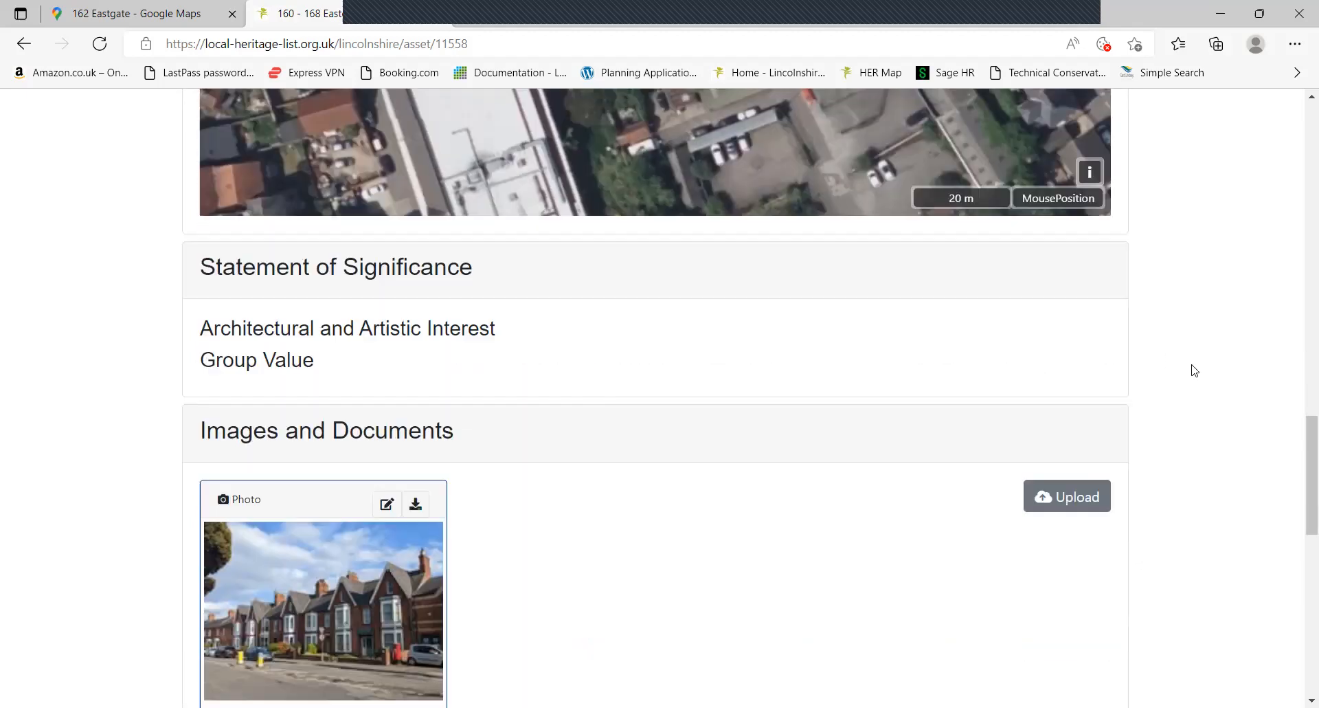
{"action": "scroll", "coordinate": [1213, 402], "scroll_direction": "down", "scroll_amount": 10}
{"action": "middle_click", "coordinate": [1245, 484]}
{"action": "scroll", "coordinate": [1246, 484], "scroll_direction": "up", "scroll_amount": 20}
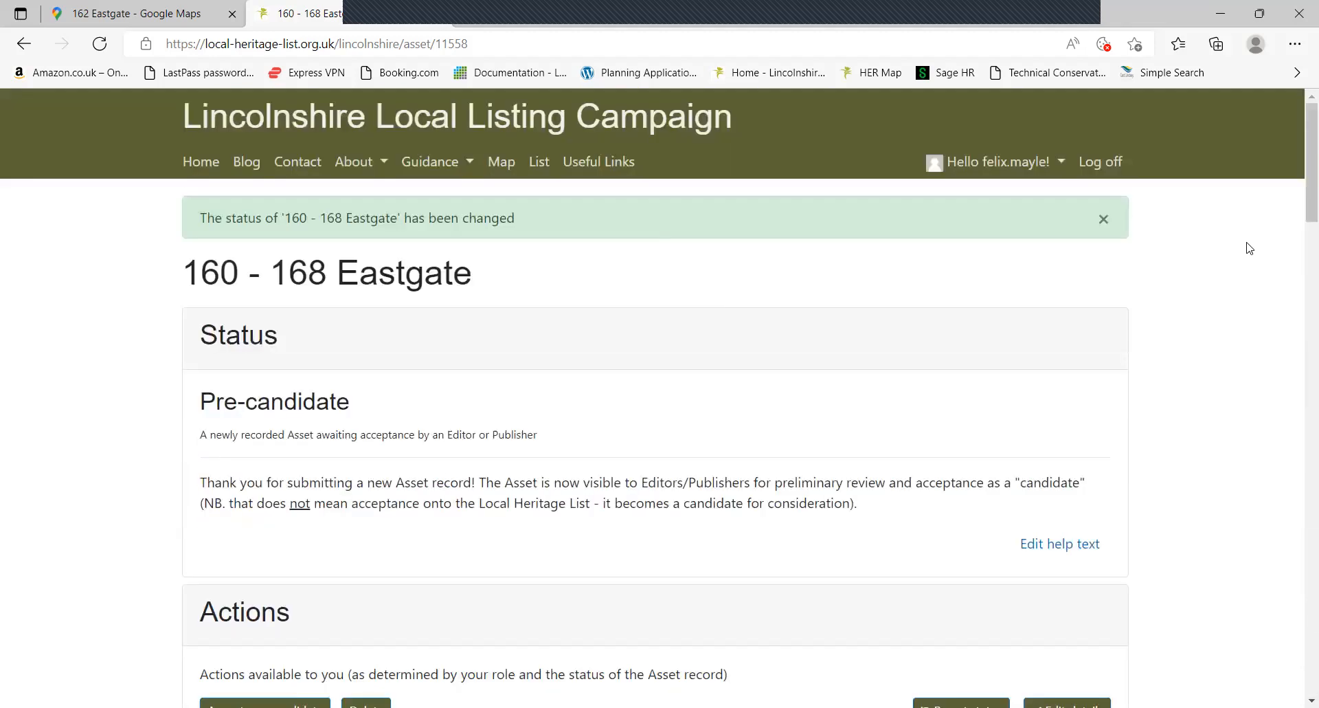
{"action": "scroll", "coordinate": [1278, 358], "scroll_direction": "down", "scroll_amount": 20}
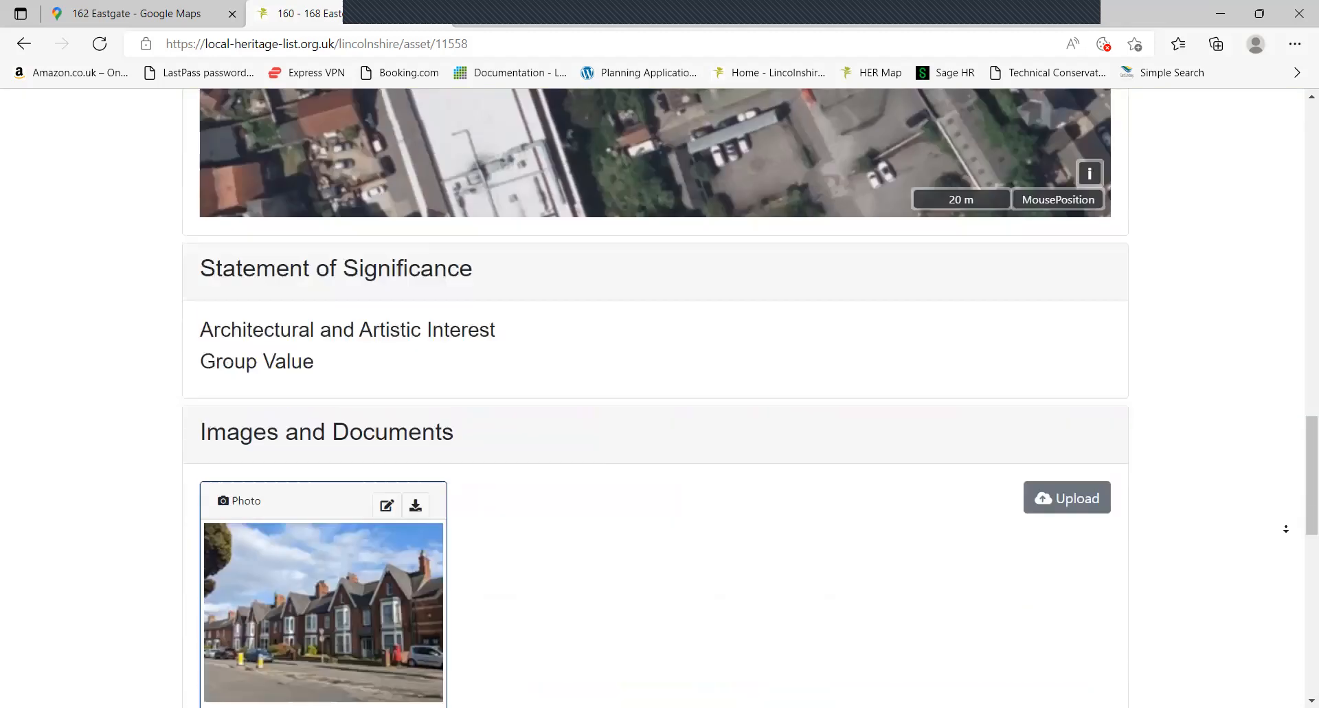
{"action": "scroll", "coordinate": [1243, 533], "scroll_direction": "down", "scroll_amount": 1}
{"action": "left_click", "coordinate": [377, 532]}
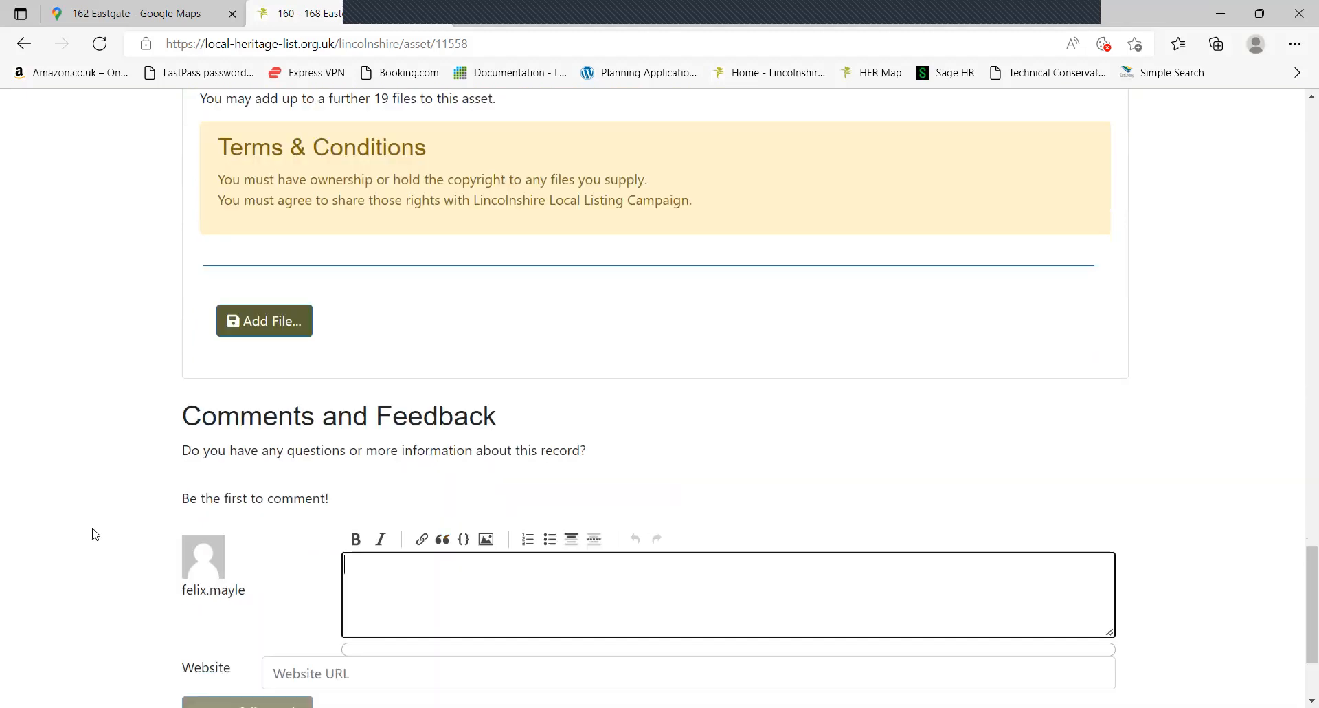
{"action": "left_click", "coordinate": [64, 534]}
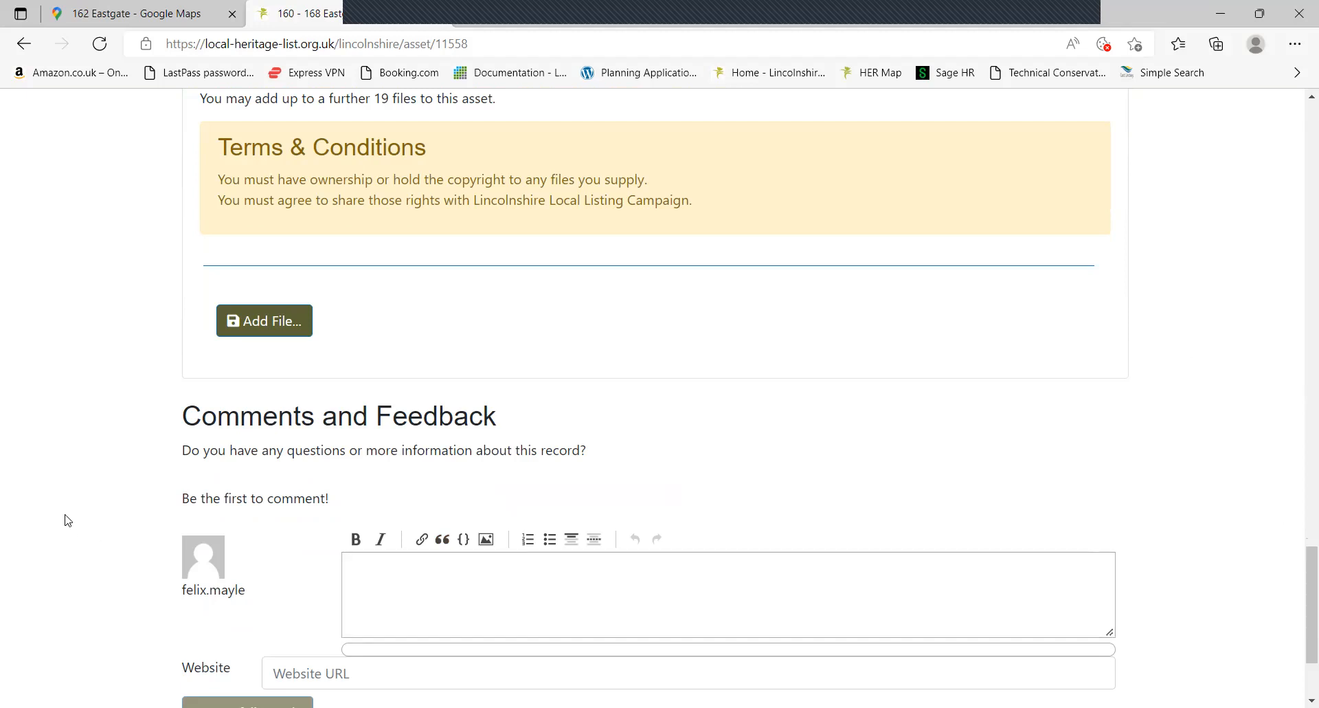
{"action": "middle_click", "coordinate": [65, 514]}
{"action": "middle_click", "coordinate": [66, 515]}
{"action": "middle_click", "coordinate": [106, 432]}
{"action": "middle_click", "coordinate": [177, 173]}
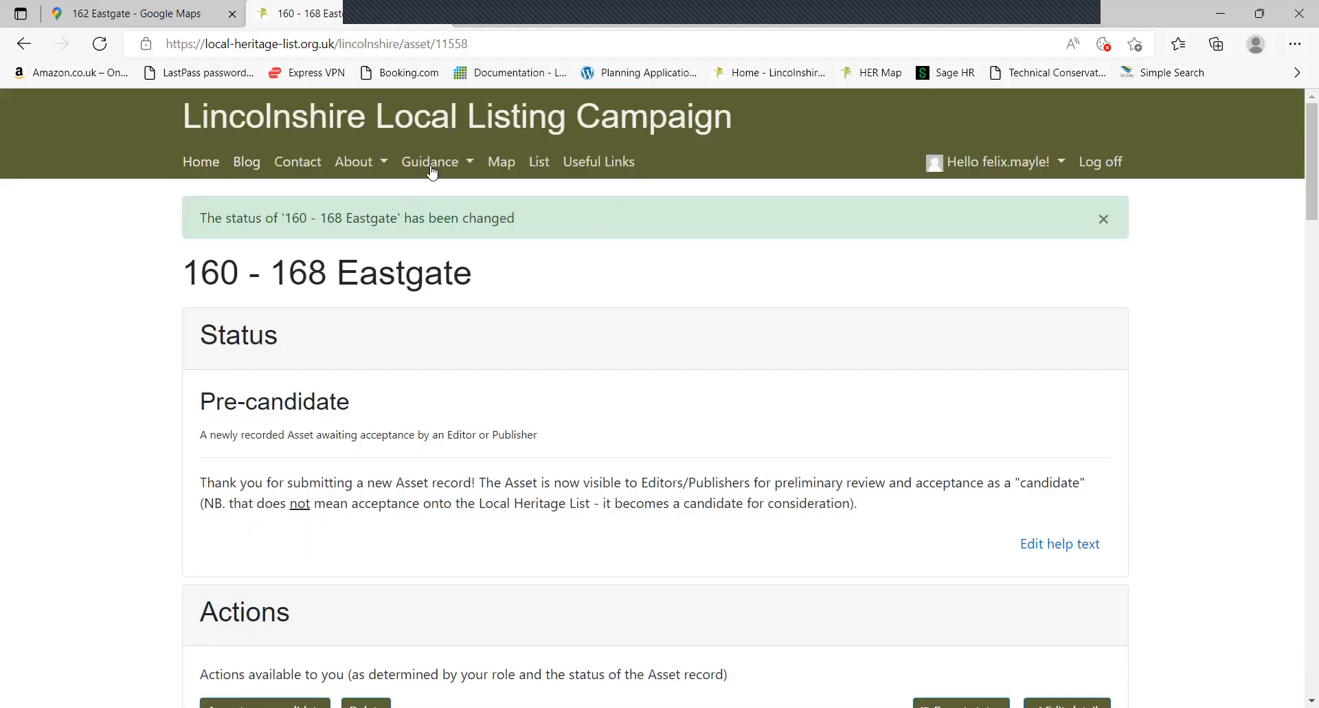
{"action": "left_click", "coordinate": [503, 165]}
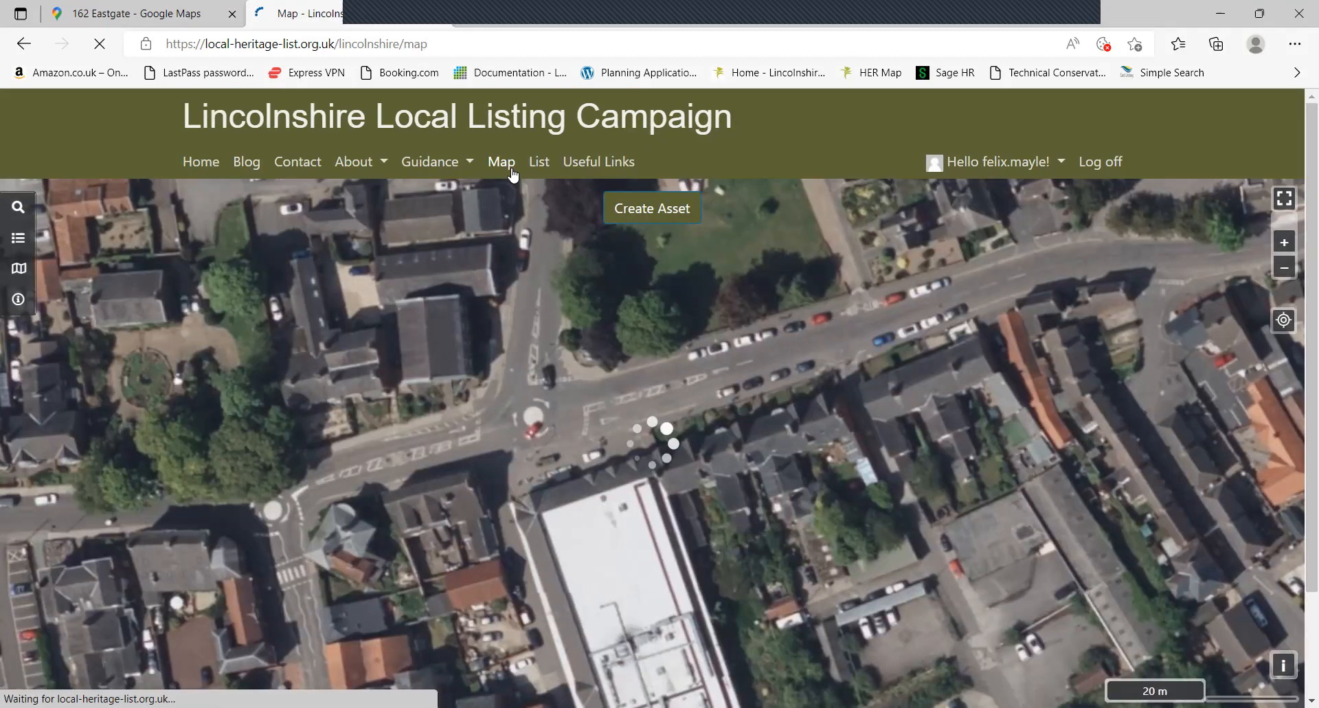
{"action": "mouse_move", "coordinate": [649, 457]}
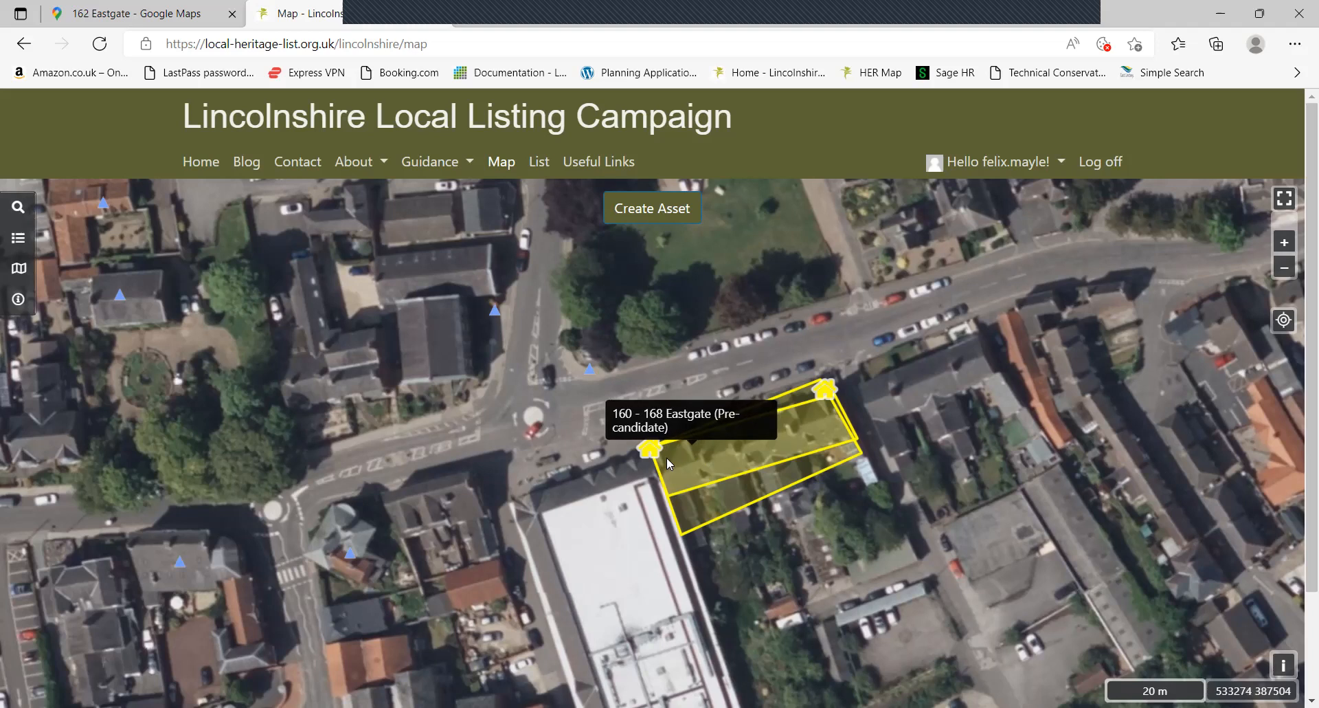
{"action": "left_click", "coordinate": [649, 457]}
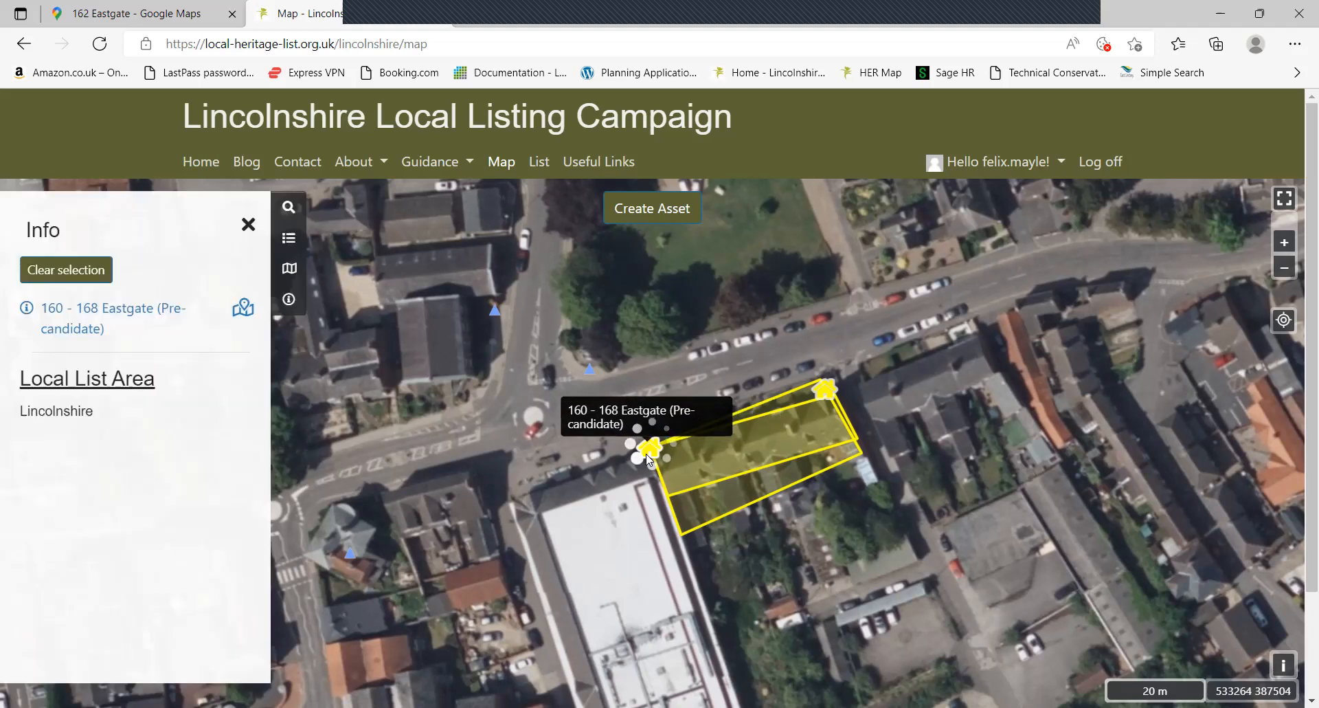